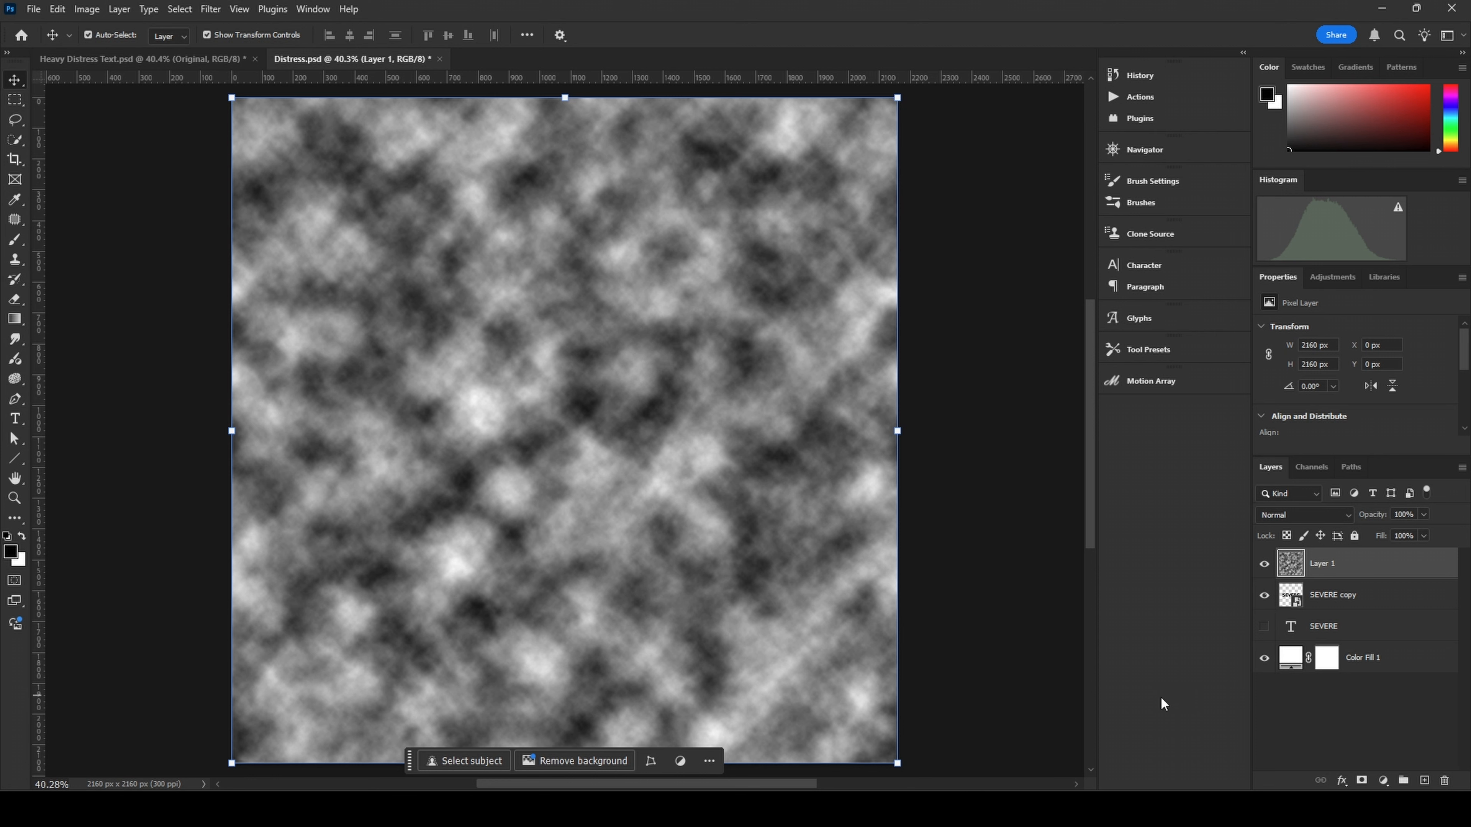
Step: Delete the clouds layer from the Distress document and open the Displacement file
key(Delete)
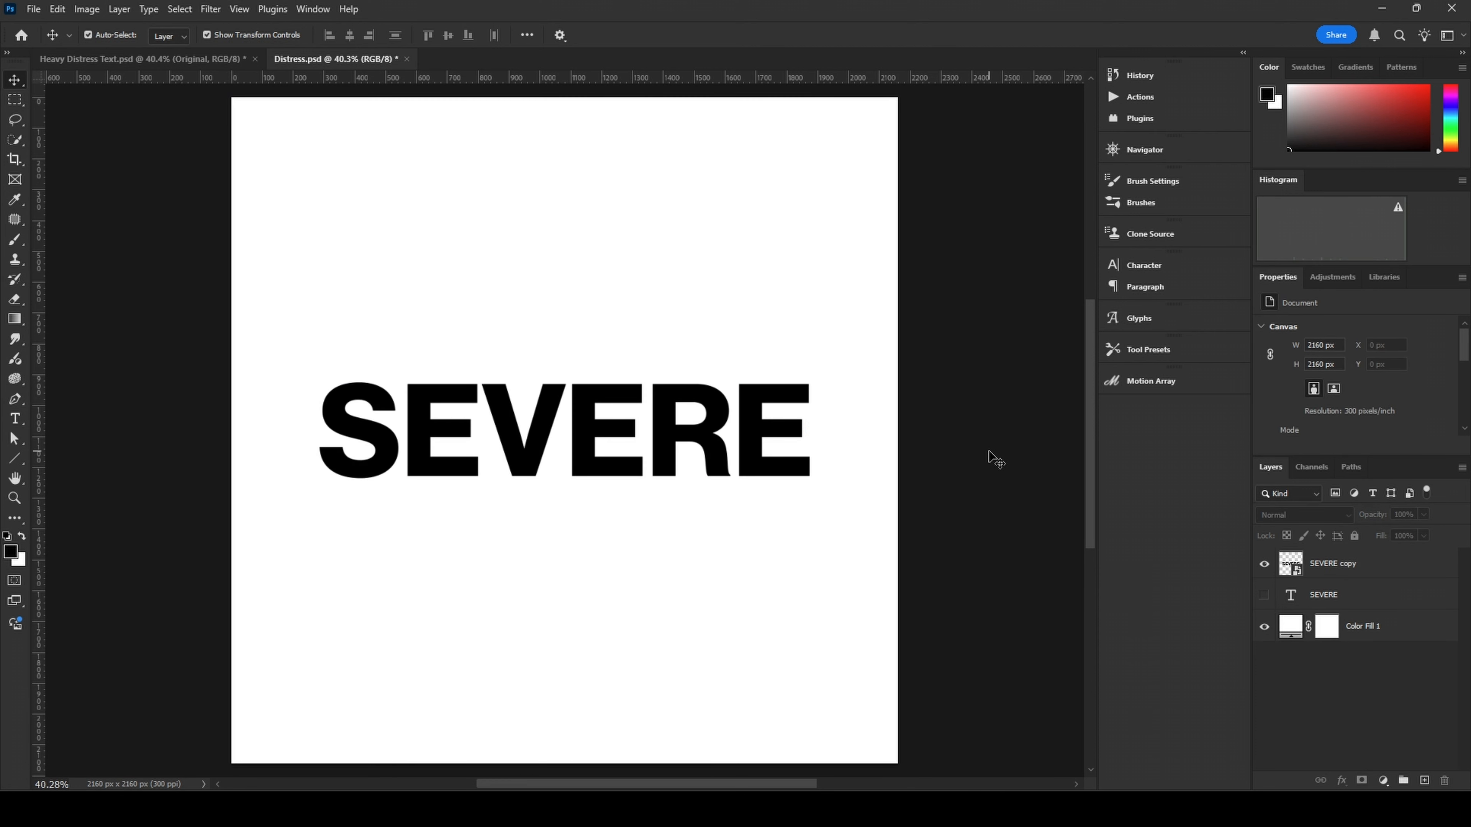
key(ctrl+o)
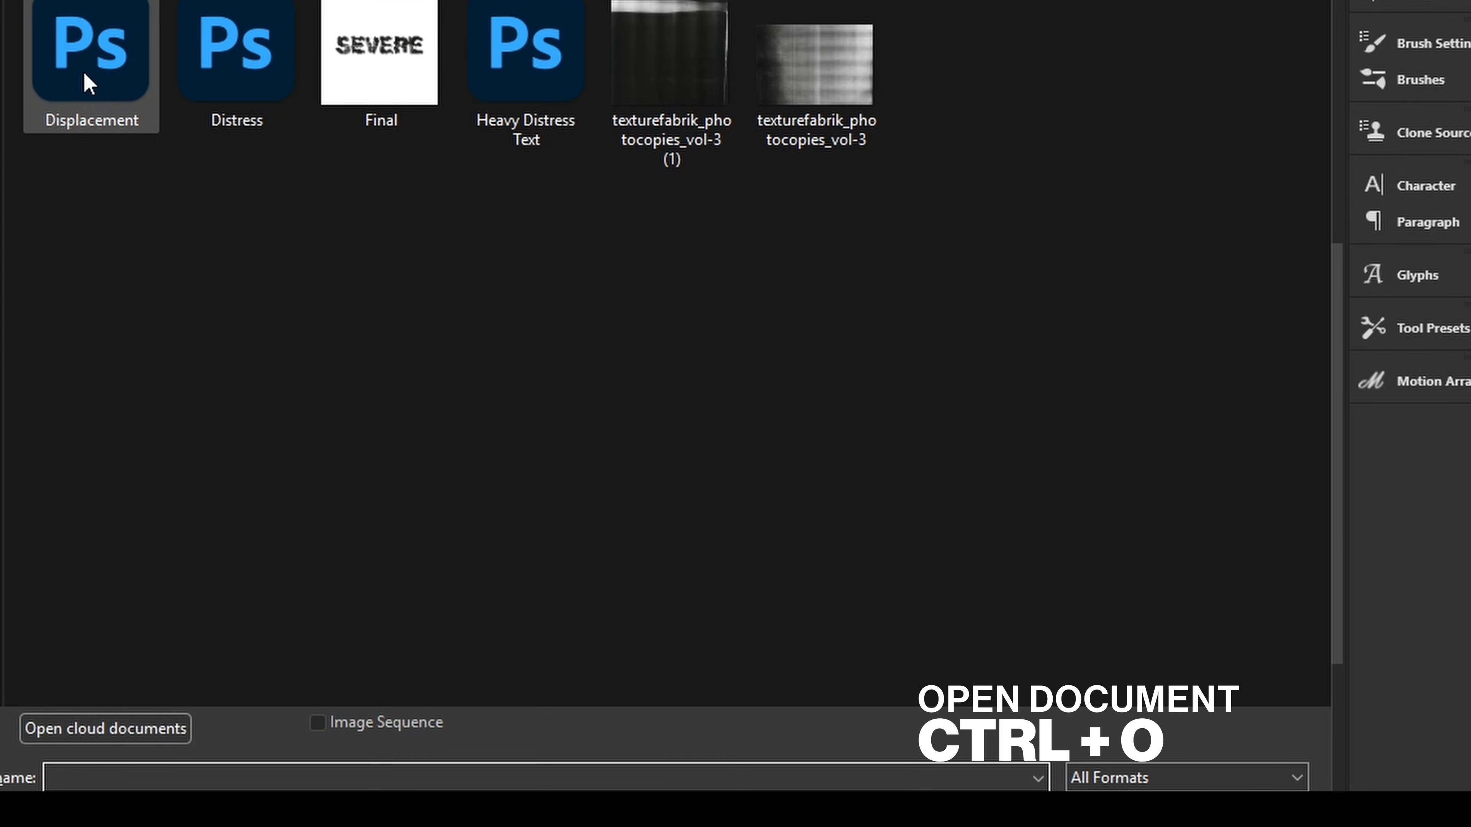
double_click(88, 84)
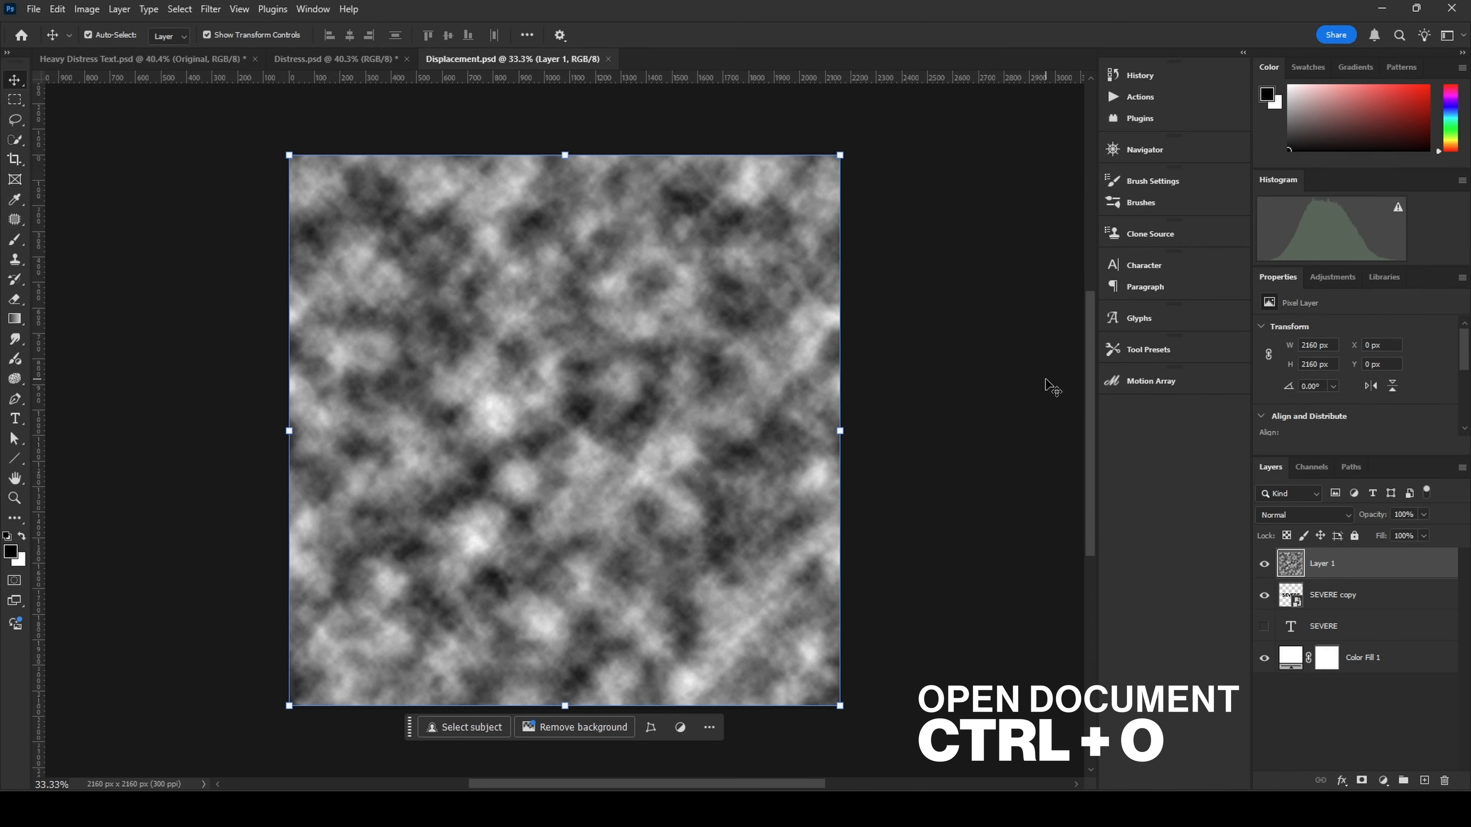
Step: Delete the SEVERE copy, SEVERE and Color Fill 1 layers, keeping only the clouds layer
click(1052, 388)
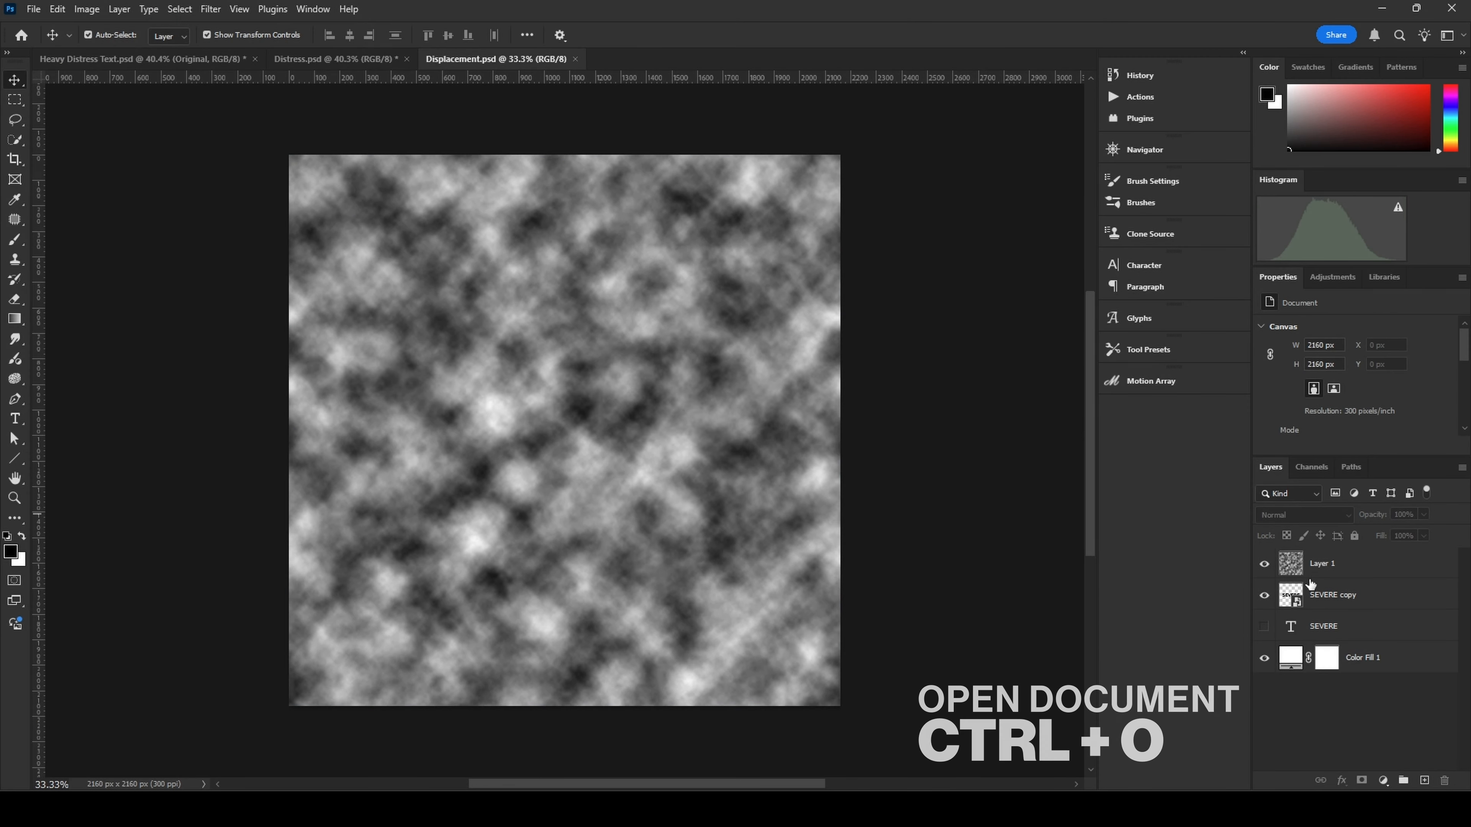
click(1332, 595)
shift+click(1364, 659)
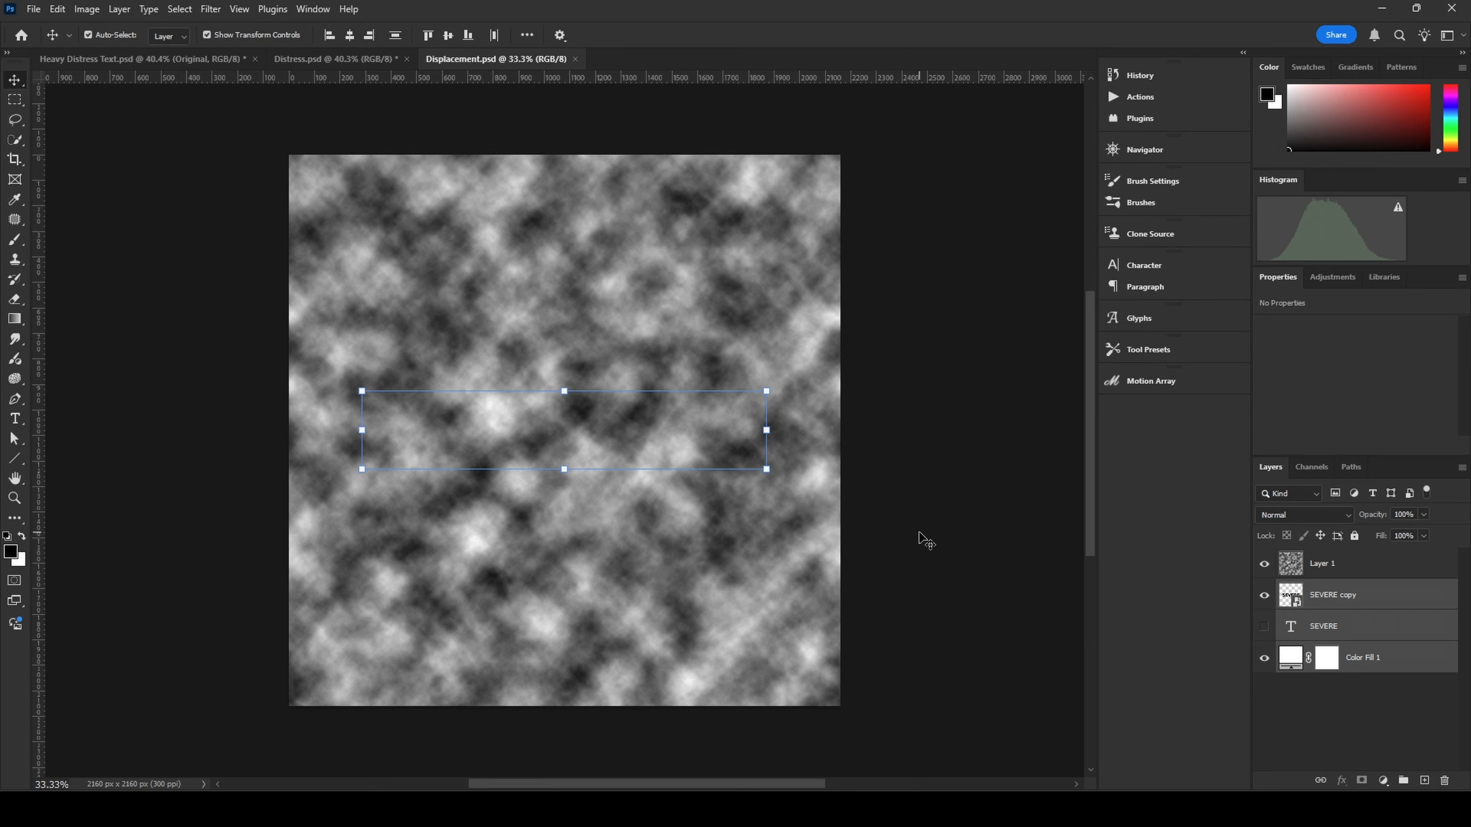
key(Delete)
click(926, 541)
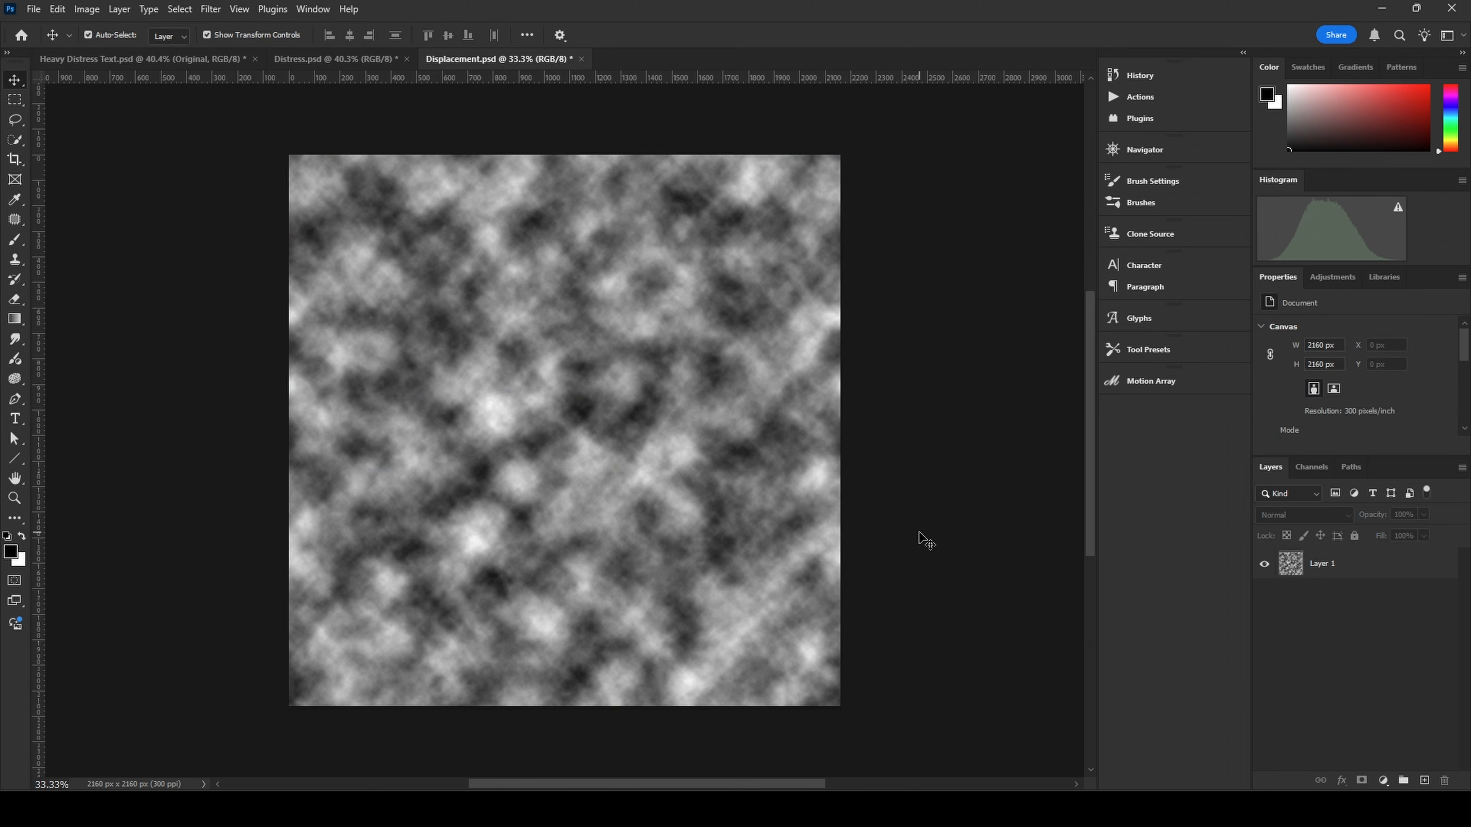
Step: Apply the Mosaic pixelate filter to the clouds layer with a cell size of 60 square
key(ctrl+0)
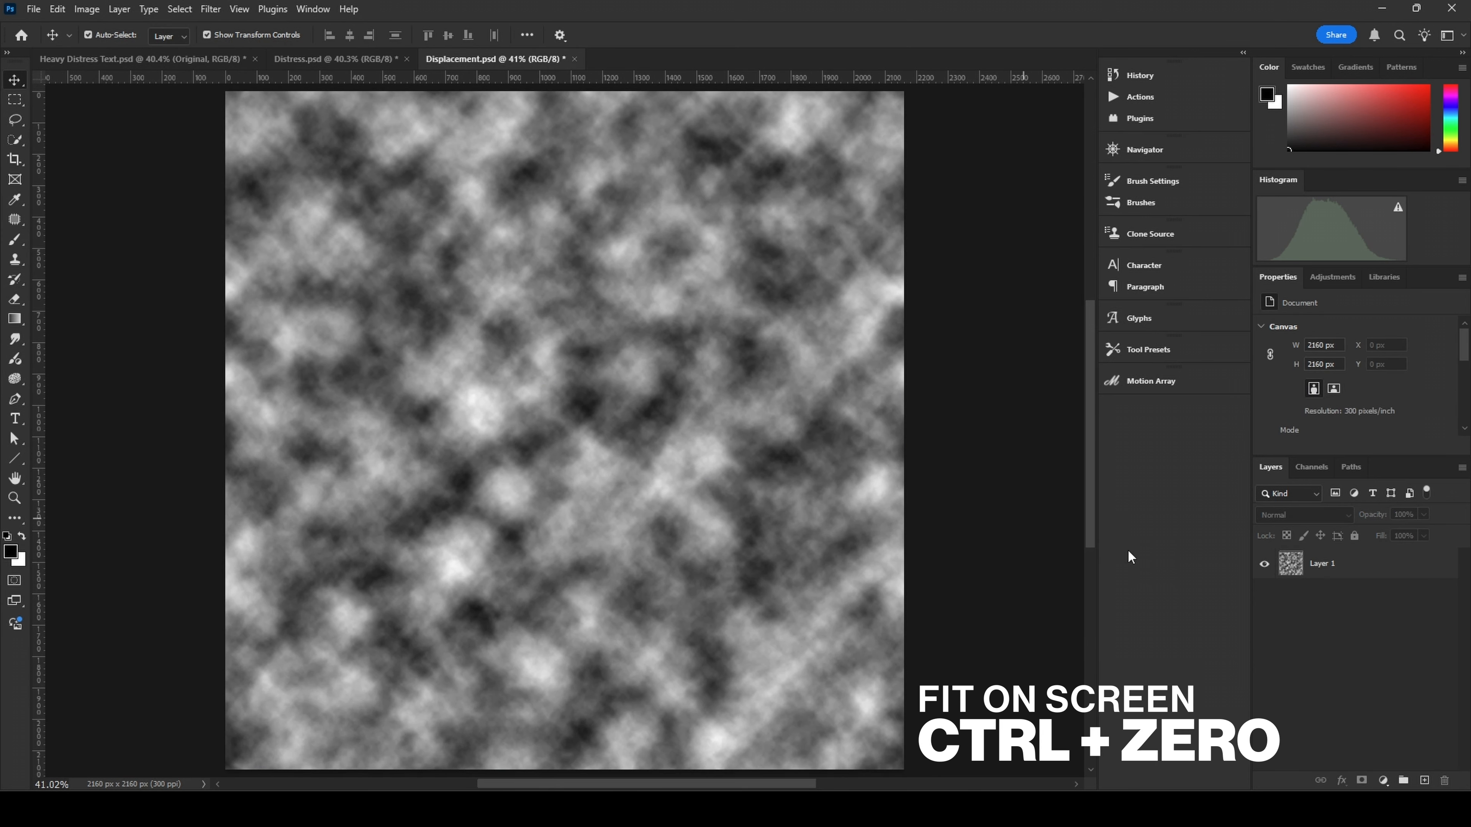
click(1380, 575)
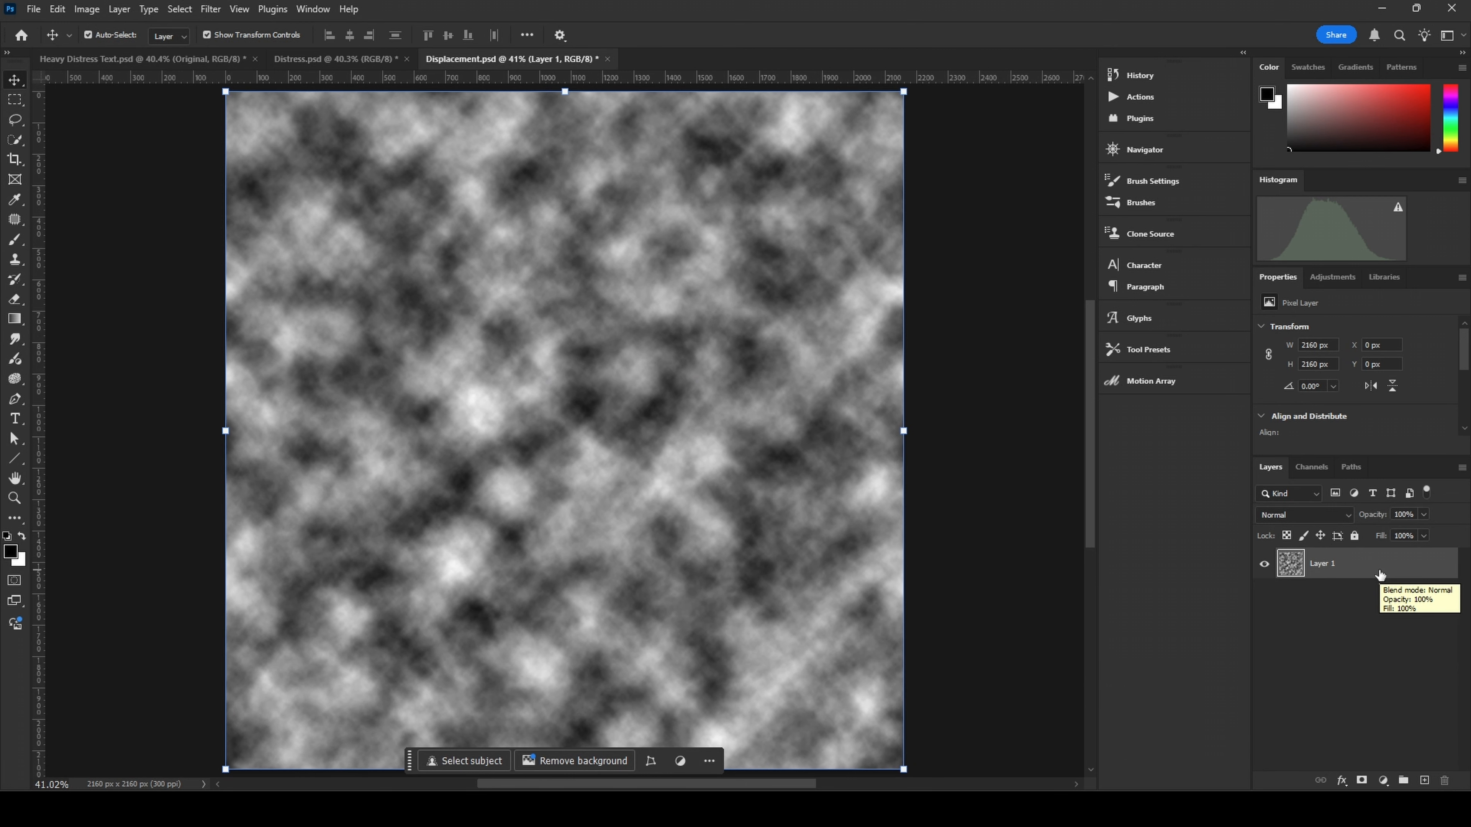
click(210, 9)
mouse_move(286, 300)
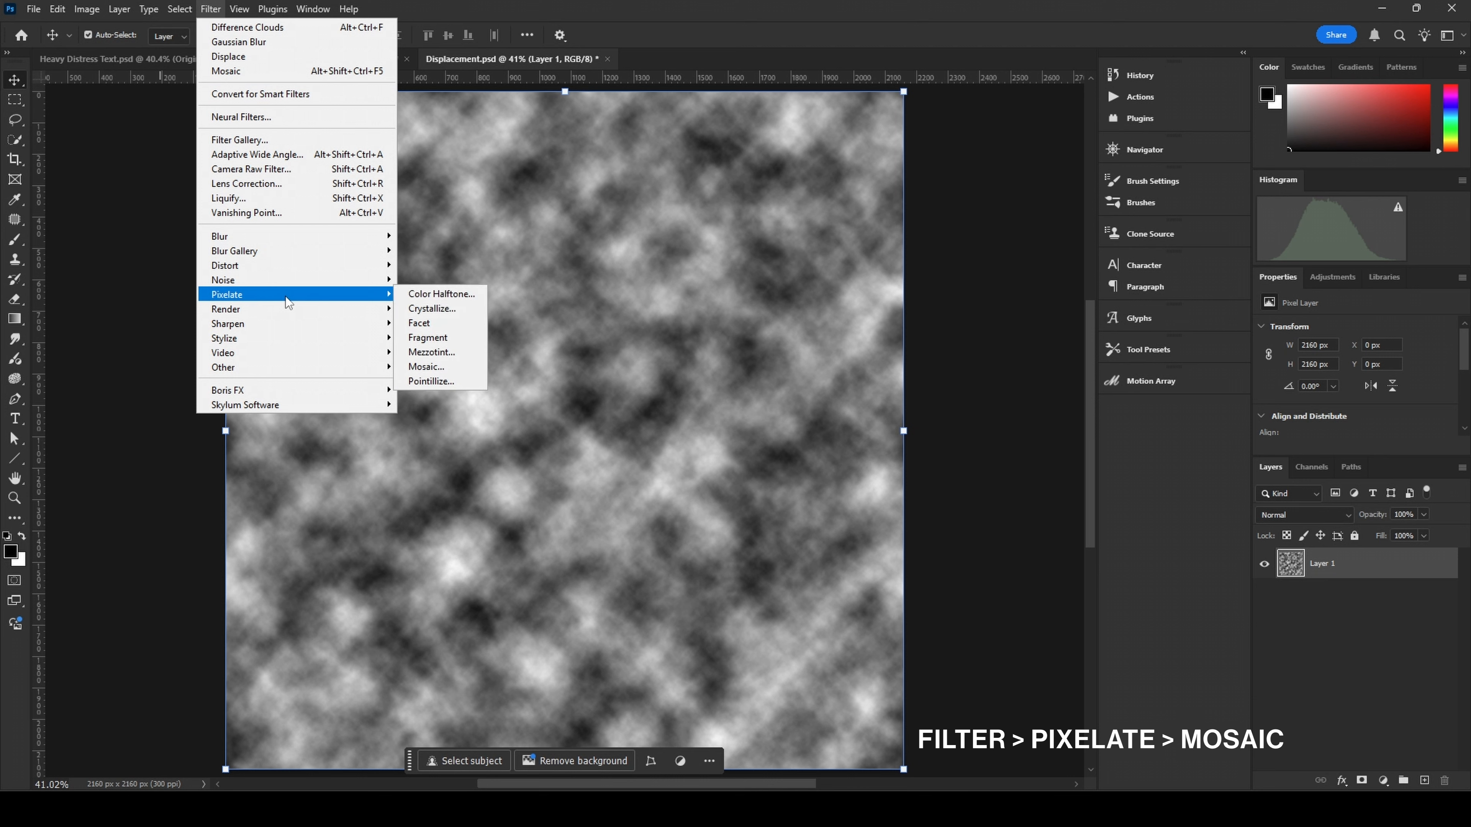
click(427, 367)
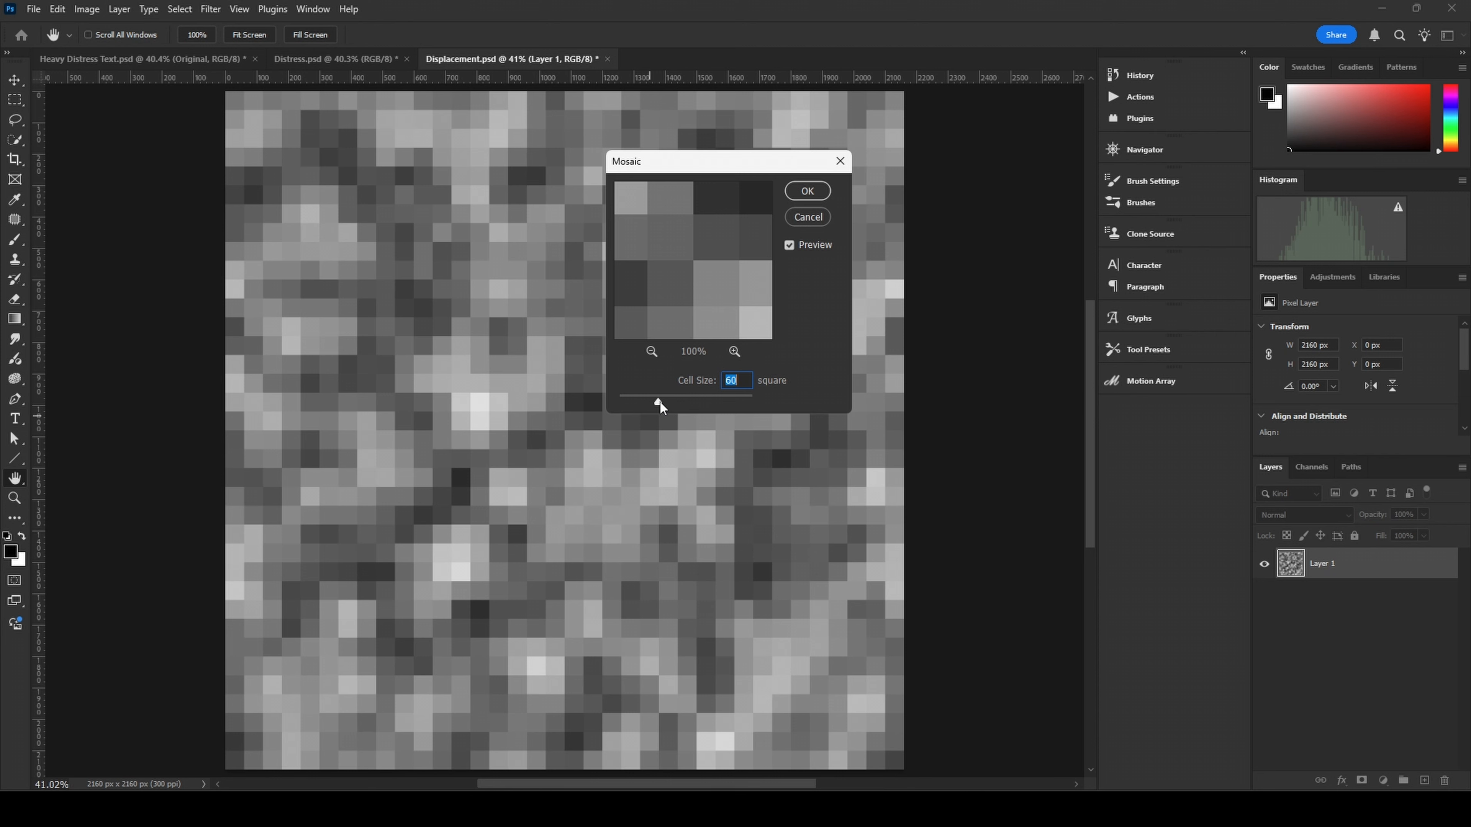
drag(660, 403, 733, 406)
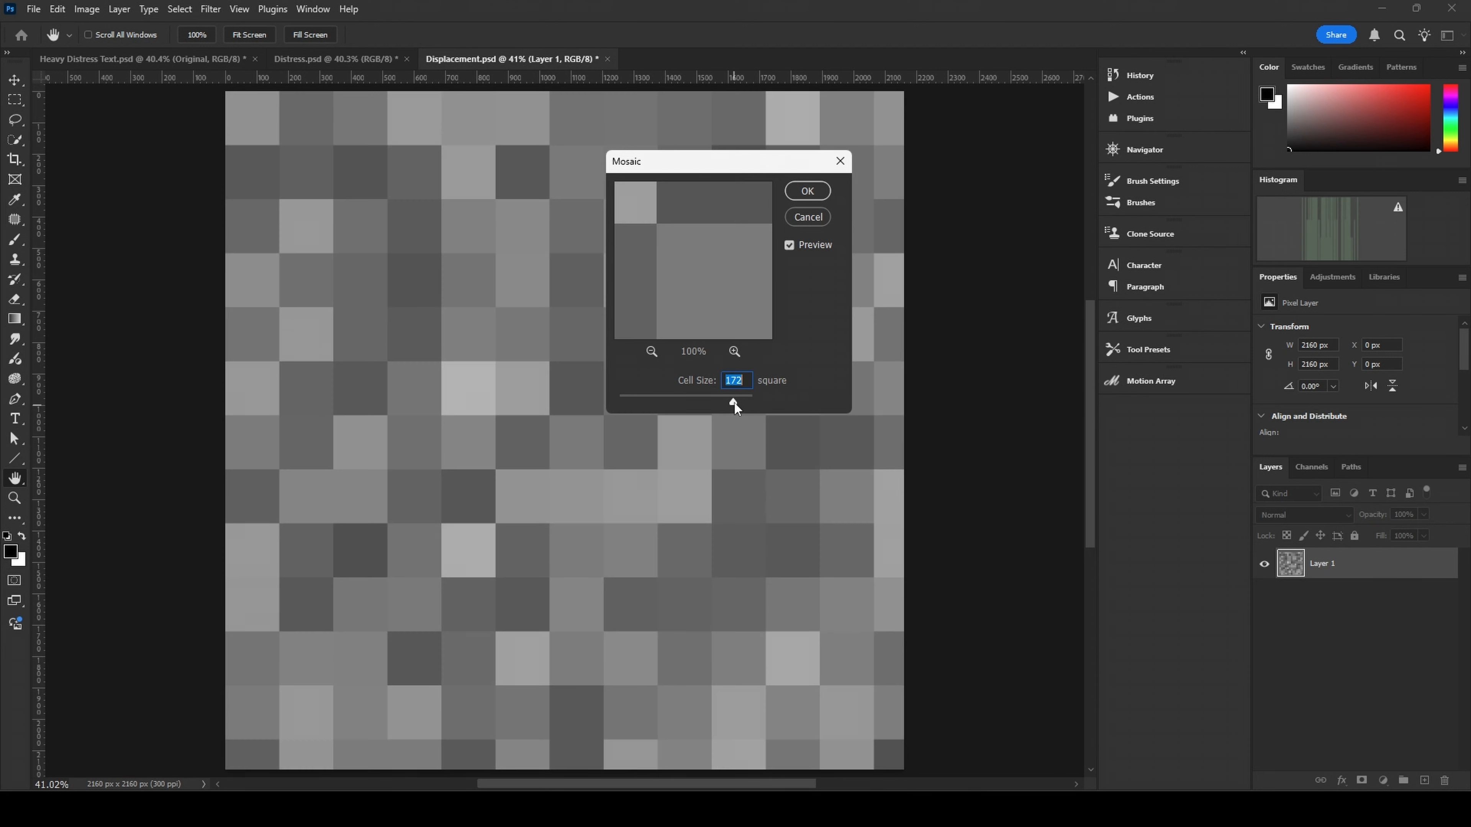
drag(625, 397, 622, 397)
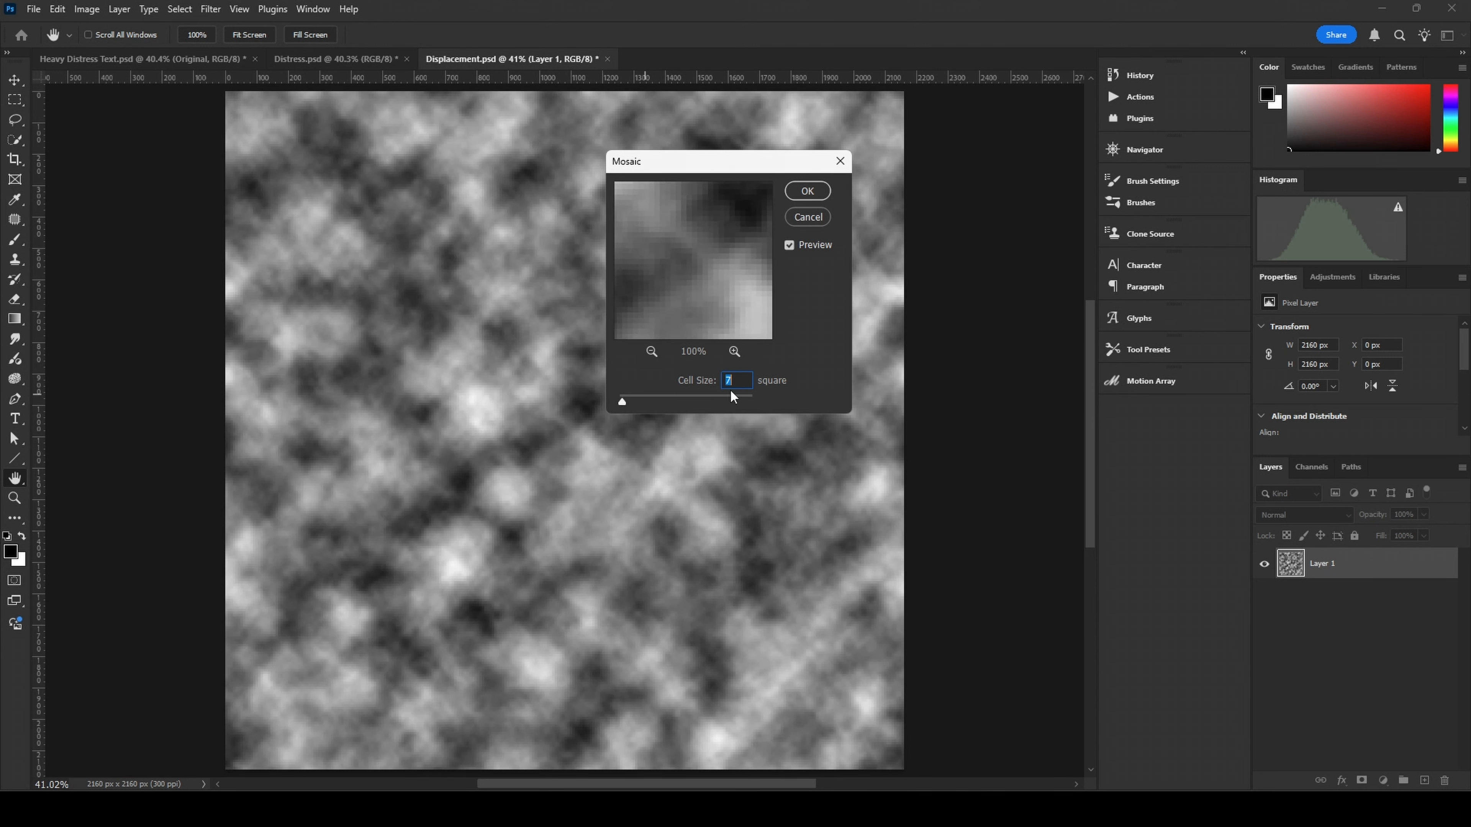
text(60)
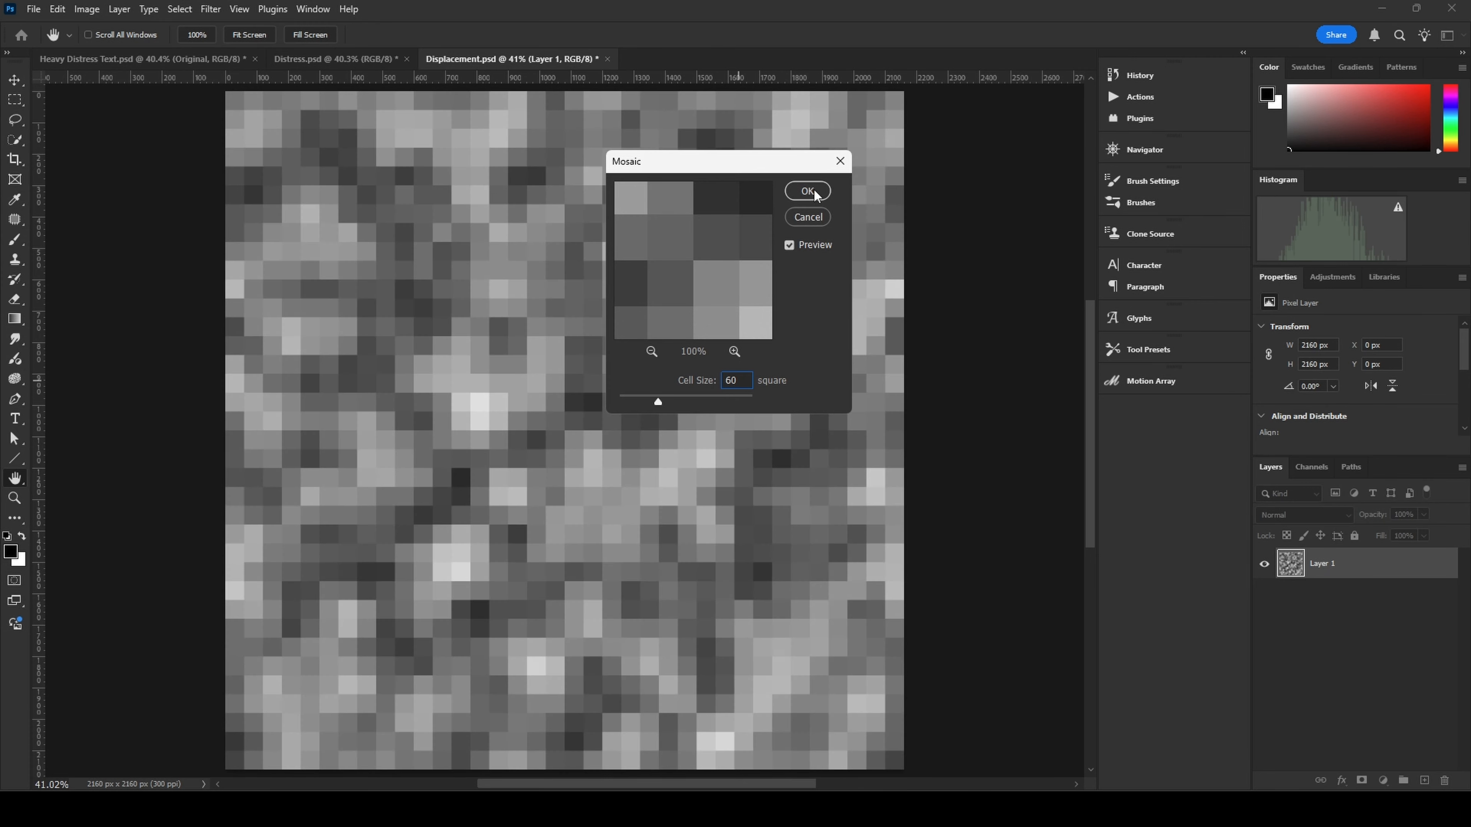
click(811, 189)
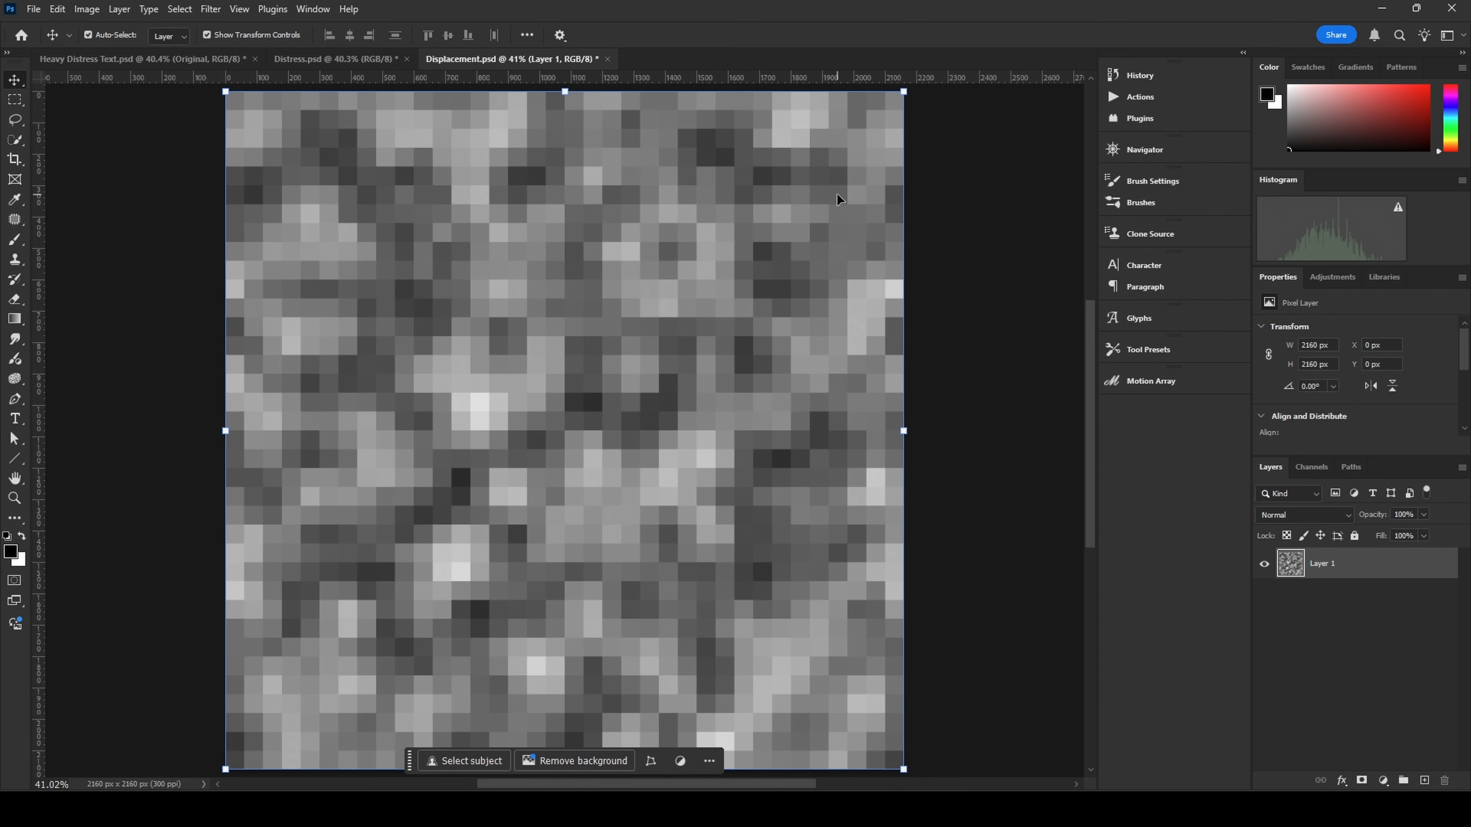
Step: Add a Threshold adjustment layer above the pixelated clouds with the threshold level at 128
click(1384, 783)
click(1392, 749)
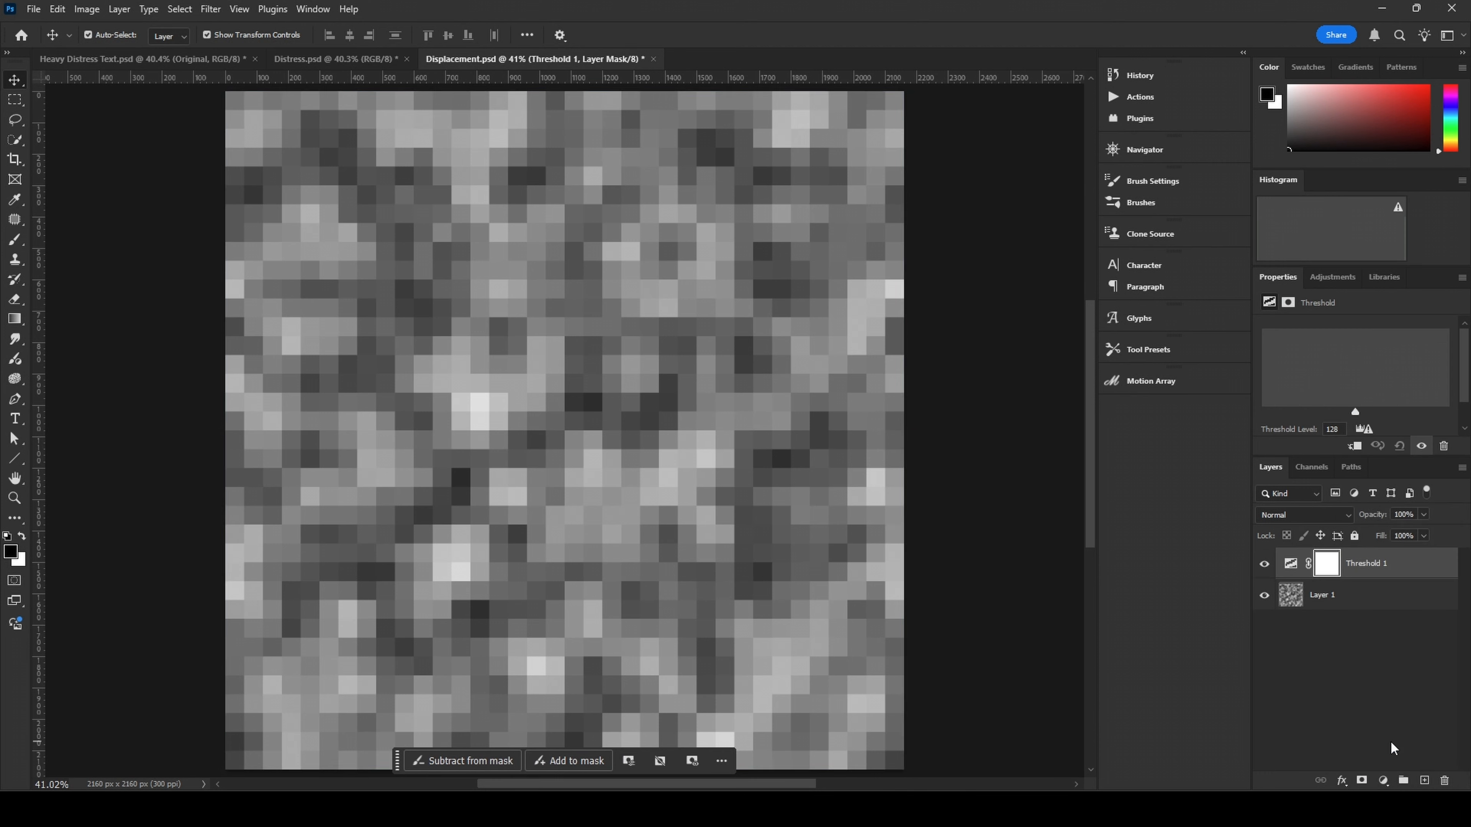
click(1291, 565)
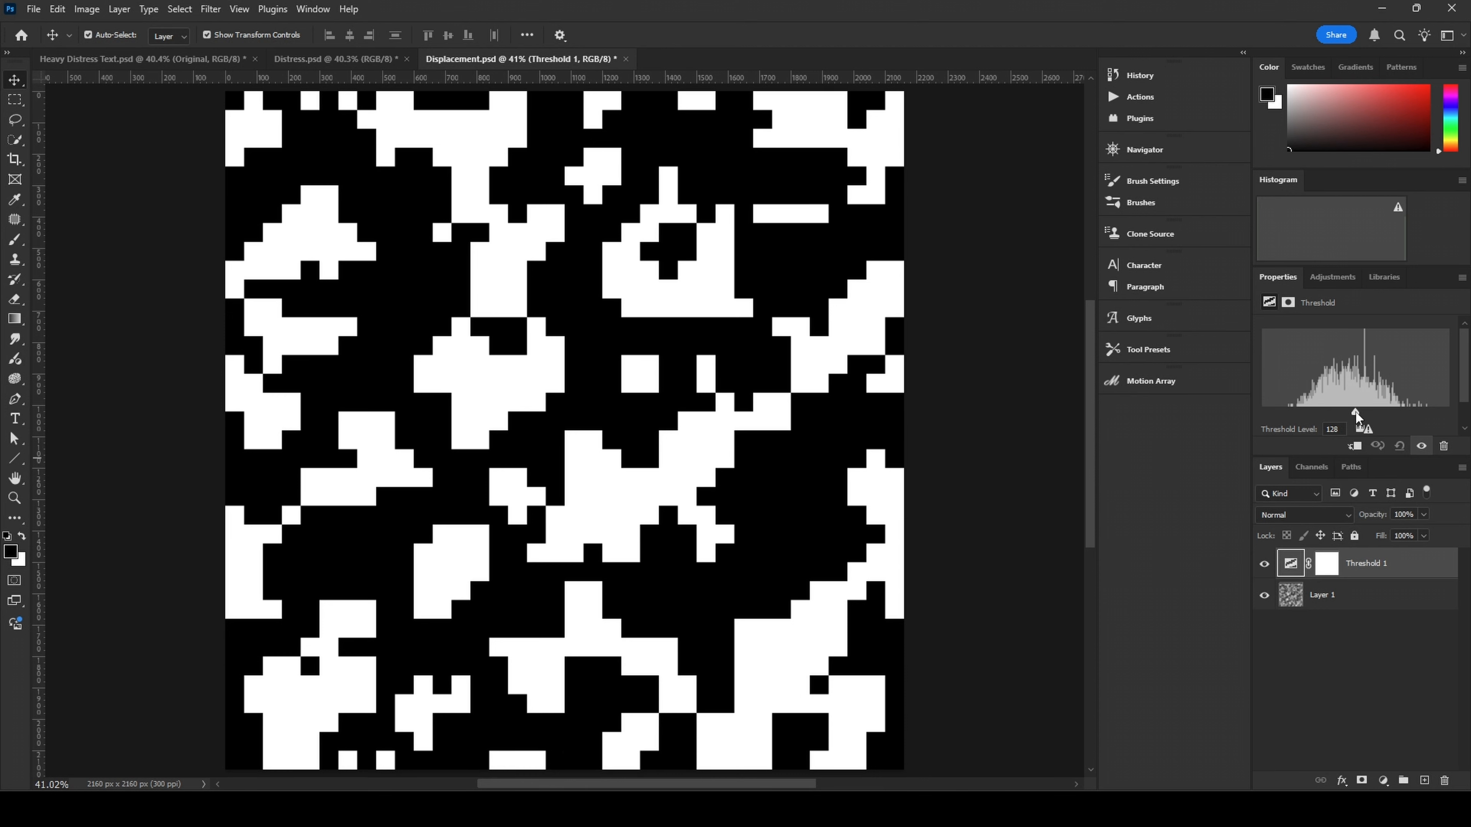
mouse_move(1356, 411)
mouse_down()
mouse_move(1311, 410)
mouse_move(1388, 407)
mouse_move(1314, 407)
mouse_move(1356, 409)
mouse_up()
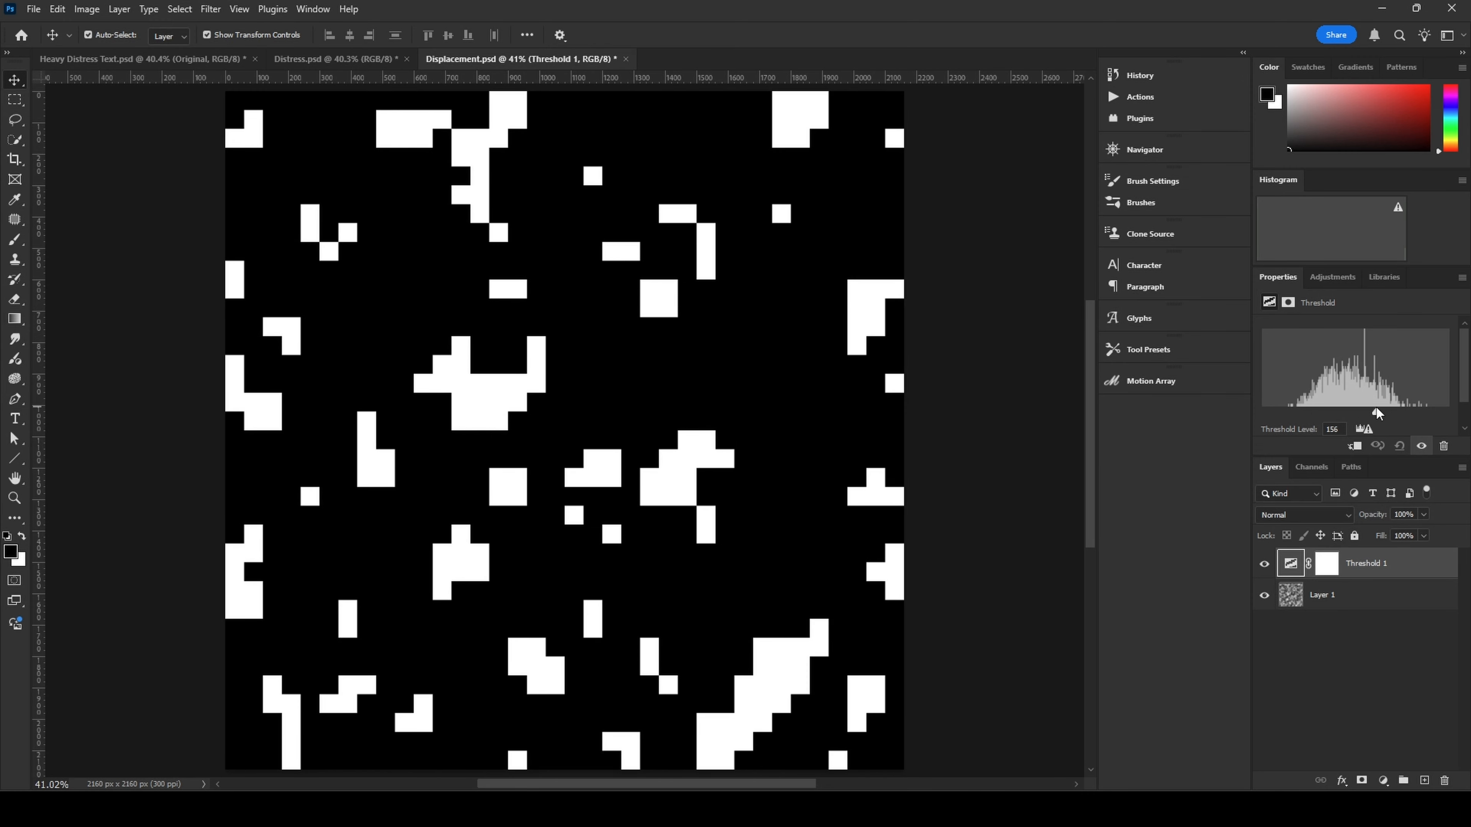
click(1398, 453)
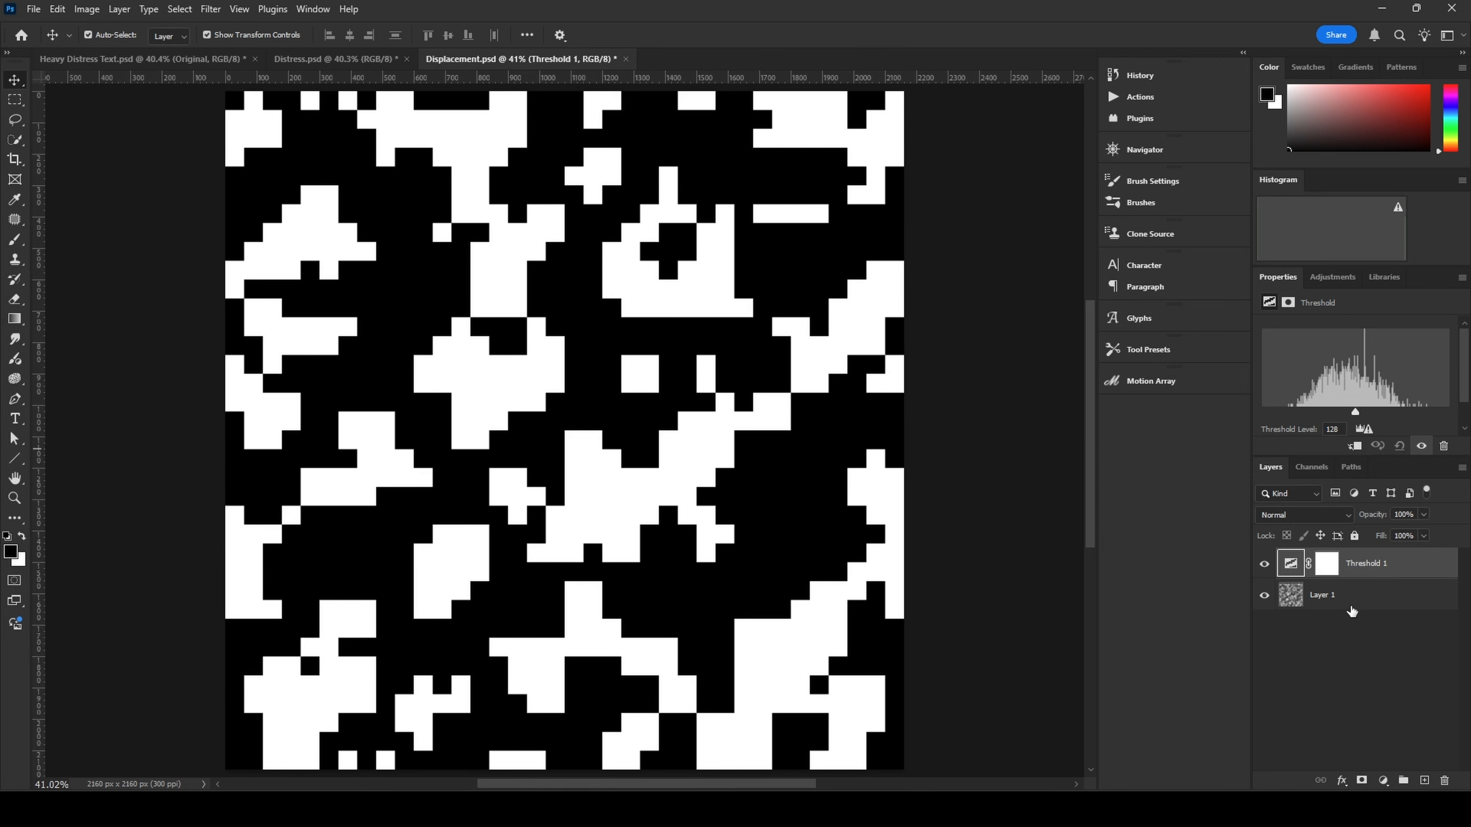
Step: Define the black-and-white pixelated artwork as a pattern named Displacement.psd
click(1333, 604)
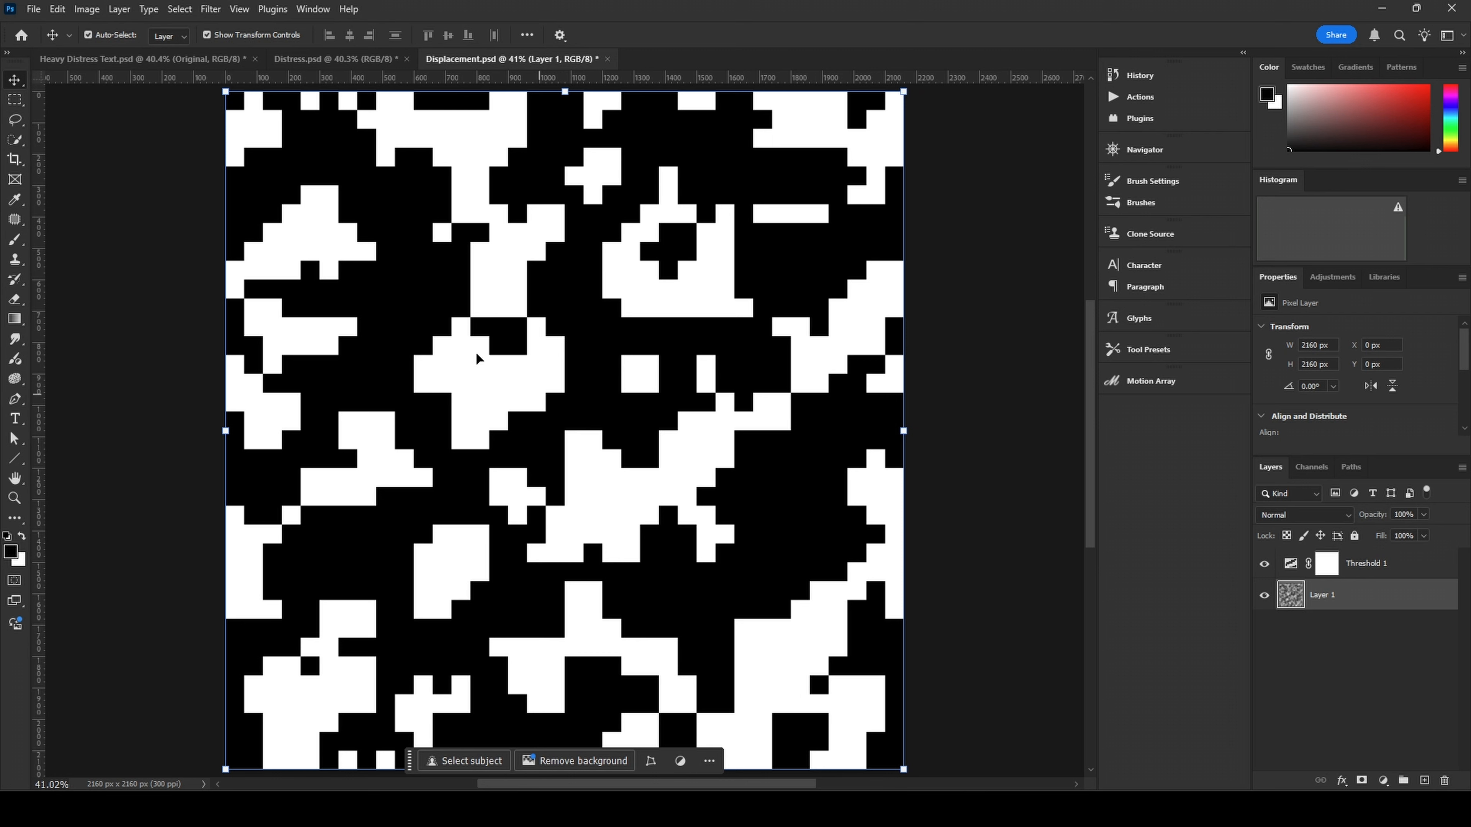
click(58, 9)
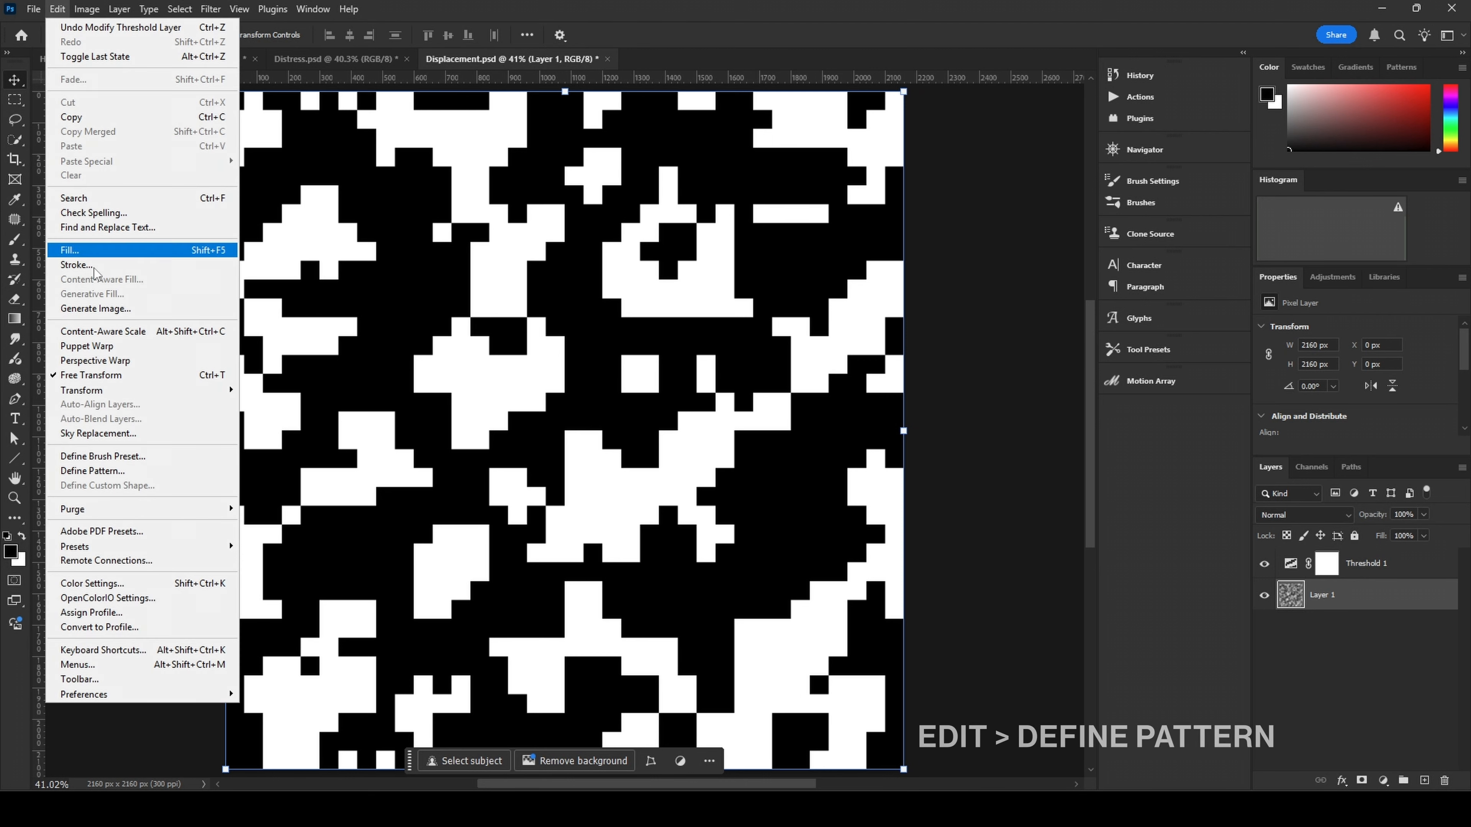
click(99, 472)
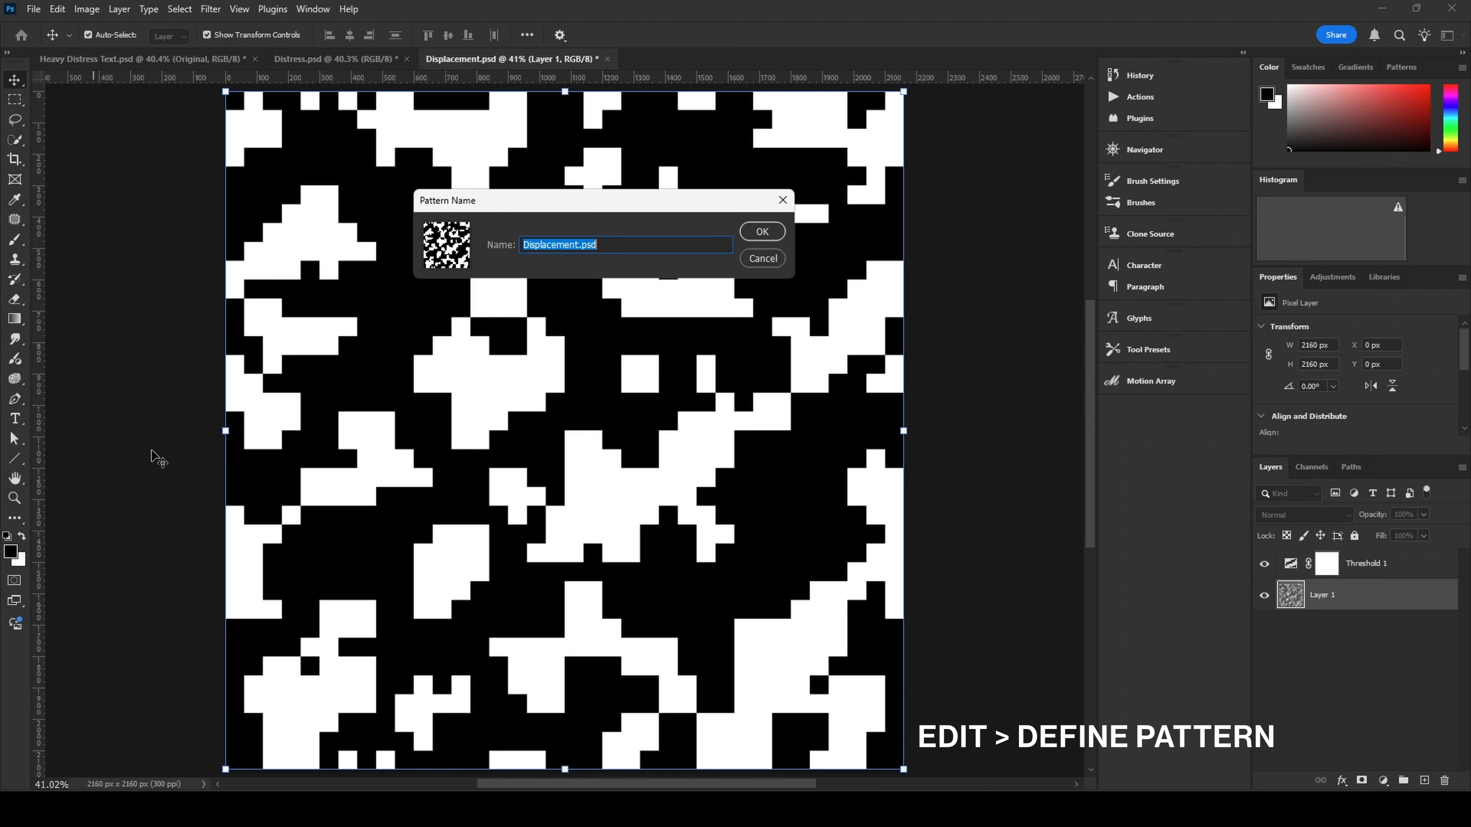
click(762, 232)
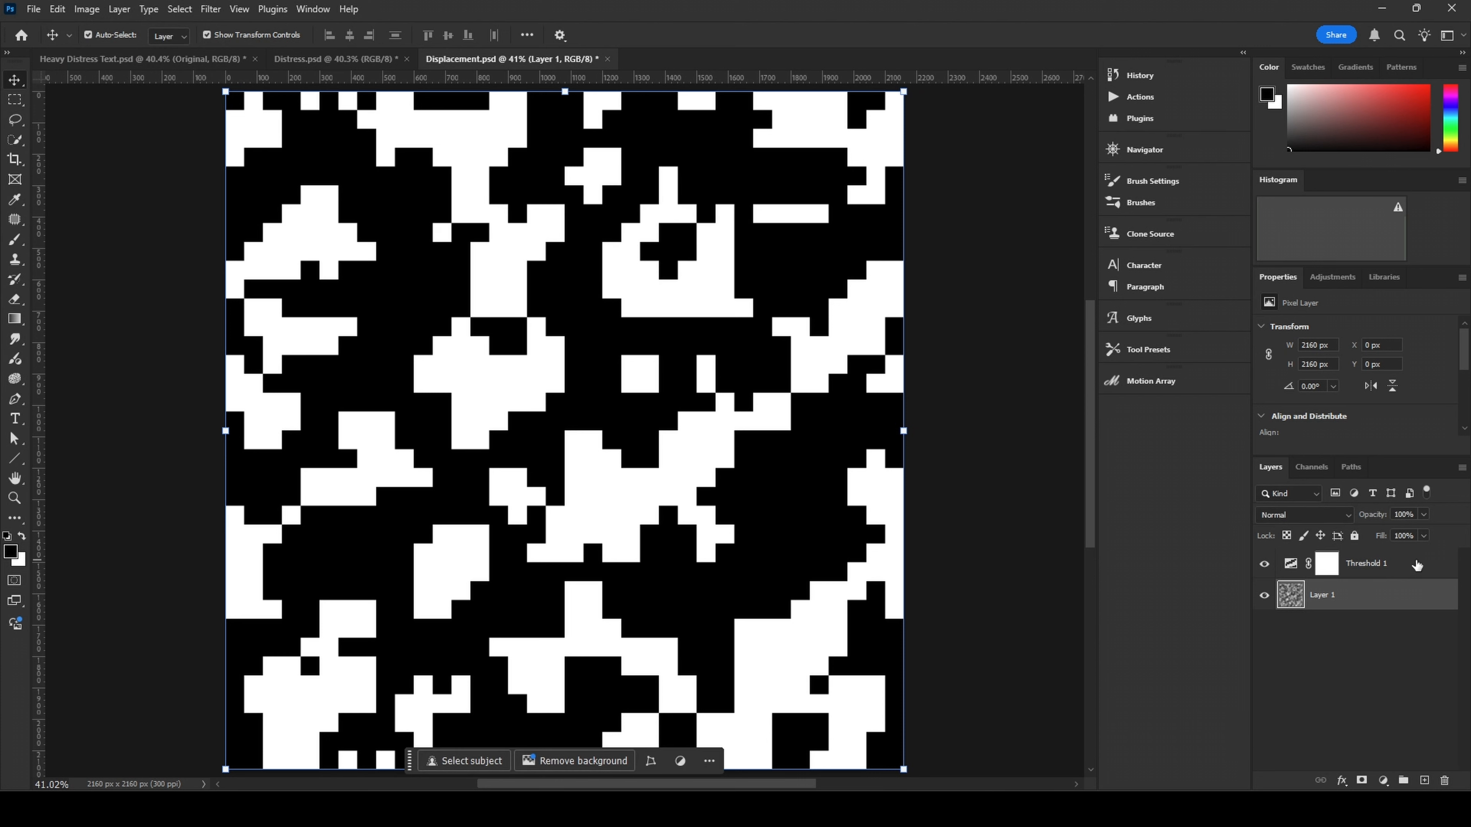
Step: Create a new layer above the Threshold layer and fill it with white at 100% opacity
click(1421, 571)
click(1423, 781)
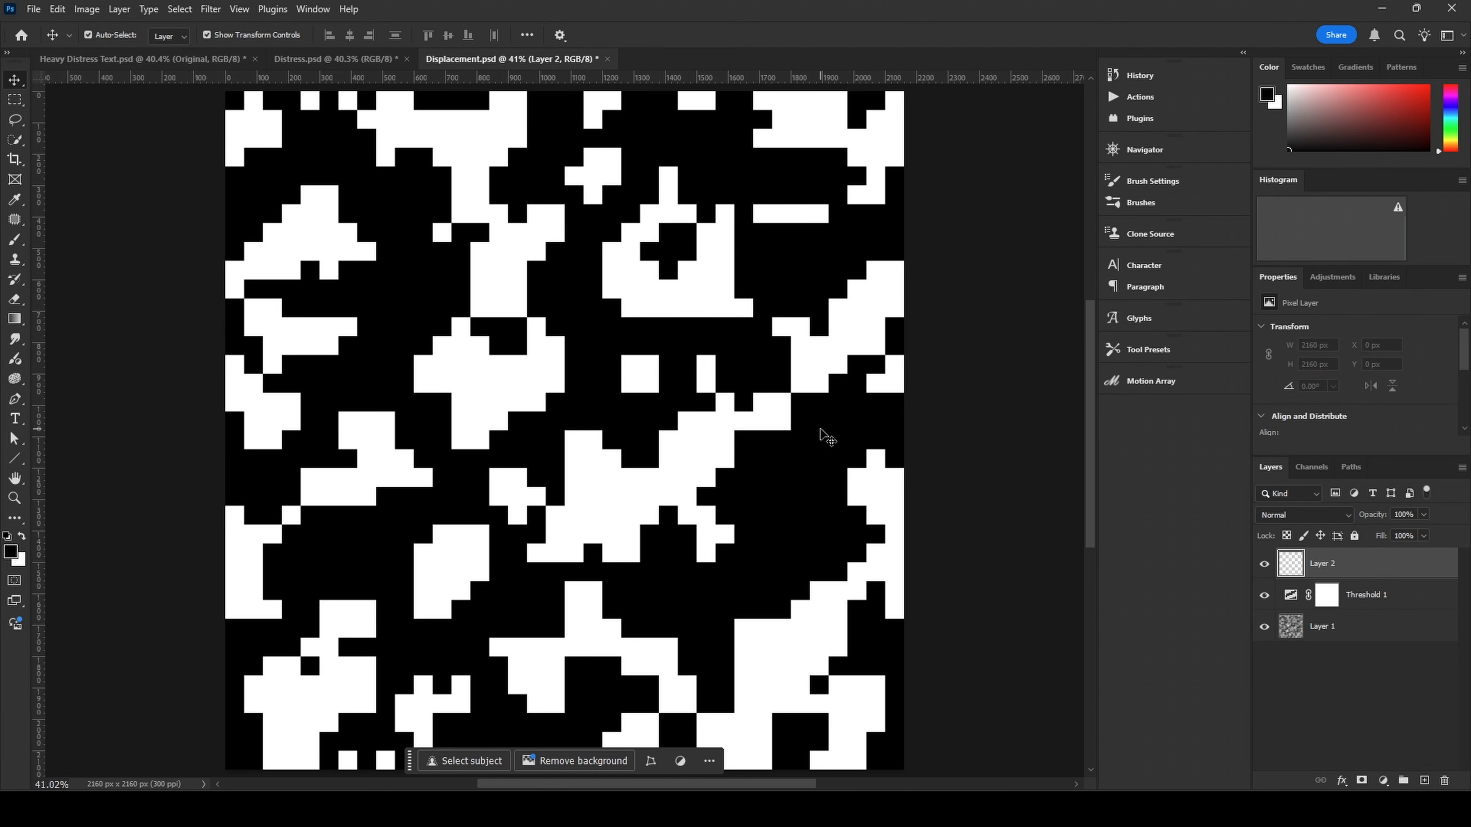
key(shift+BackSpace)
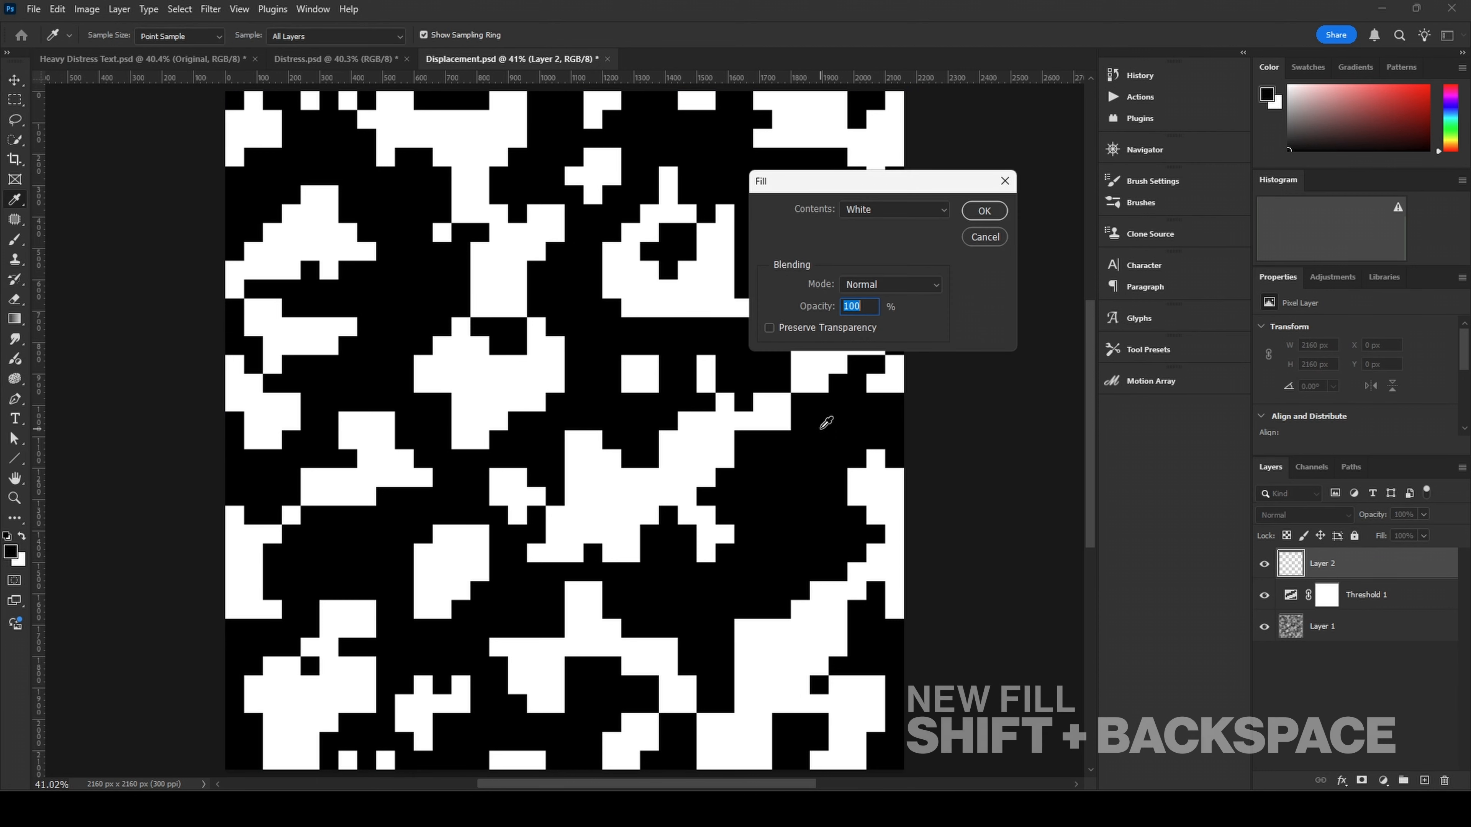
click(985, 211)
key(v)
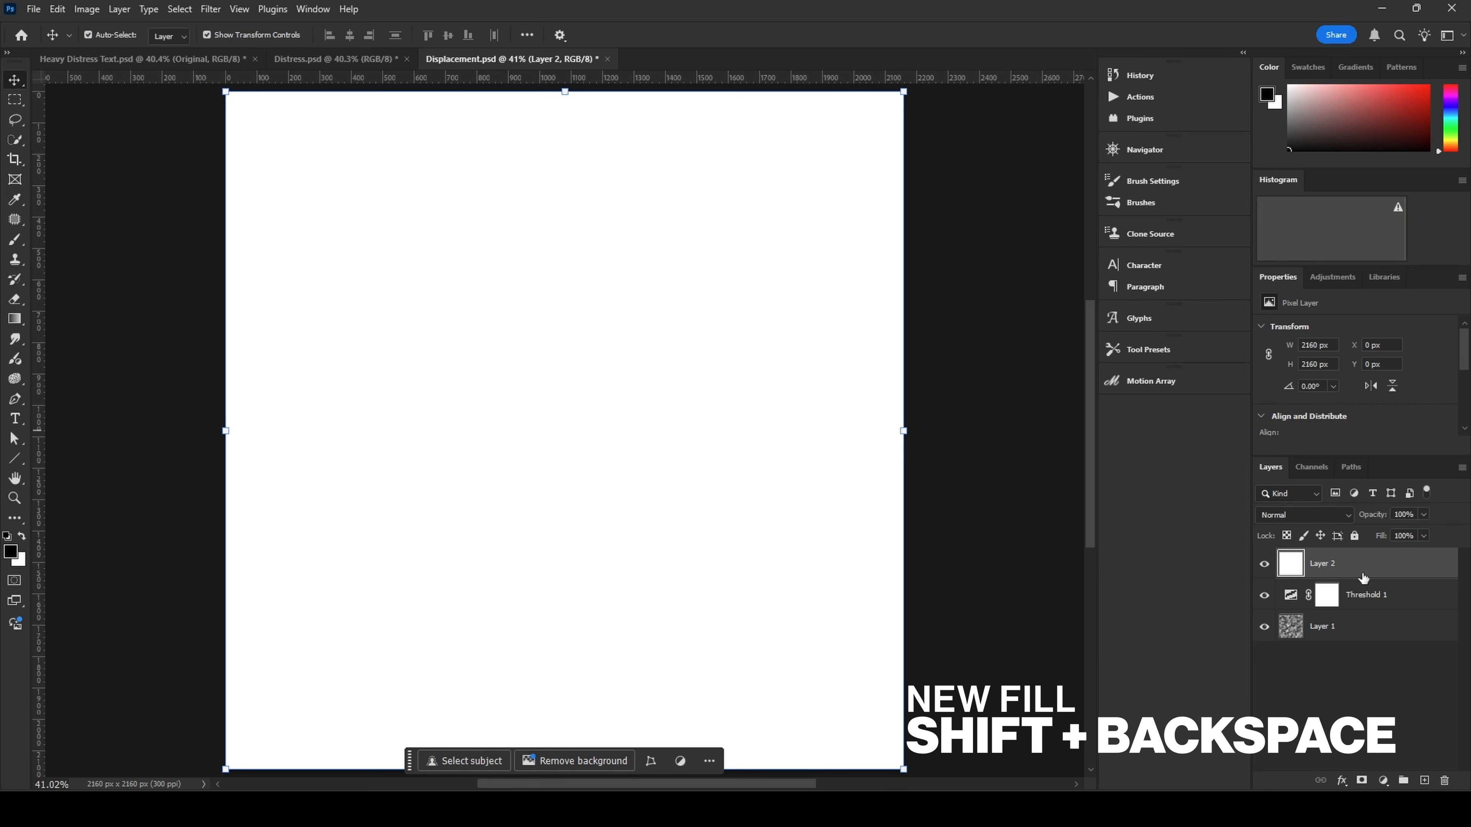
Step: Add a Pattern Overlay effect to the white layer and set its scale to 100%
double_click(1363, 577)
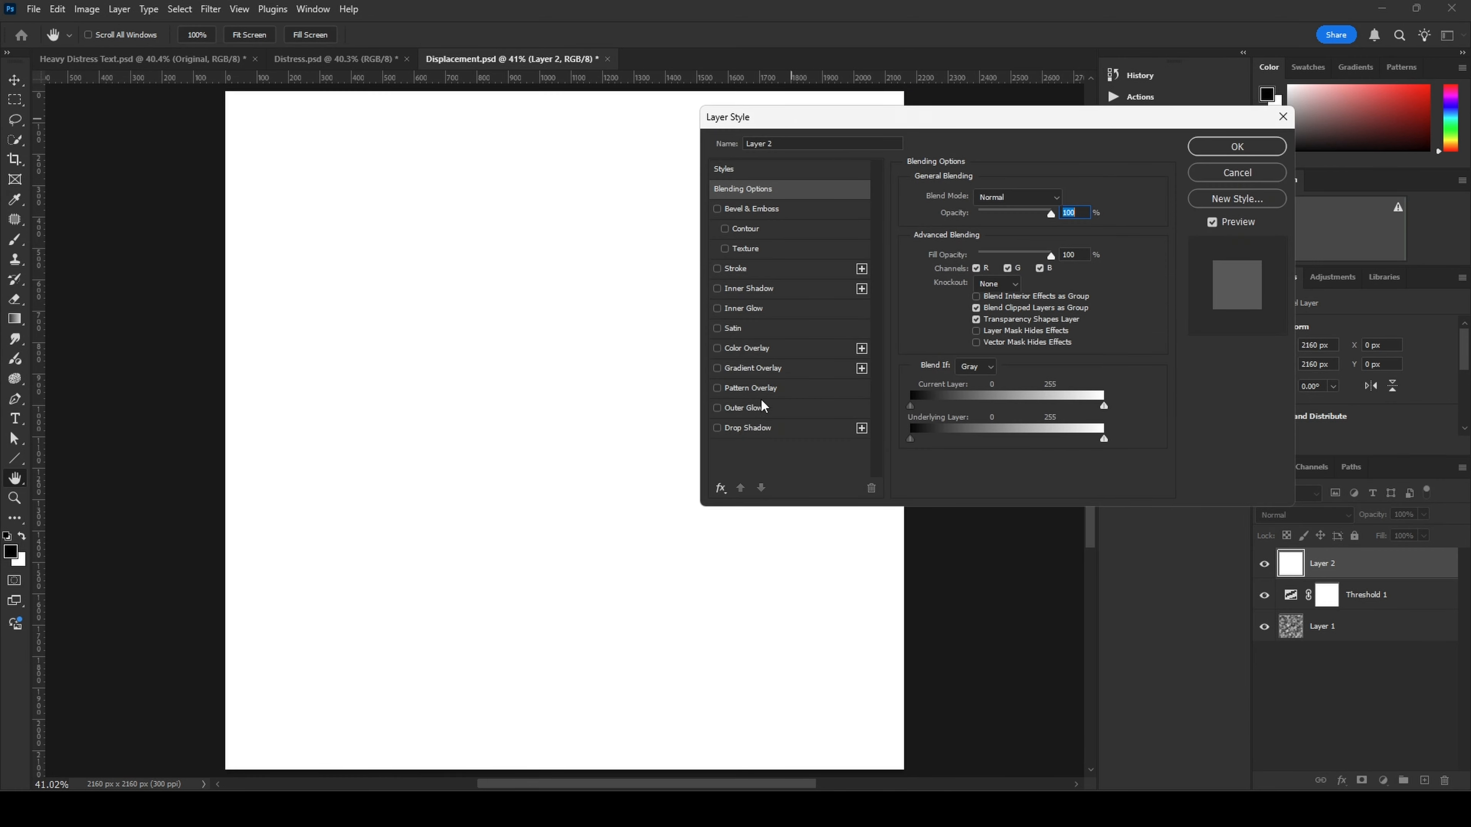
click(756, 389)
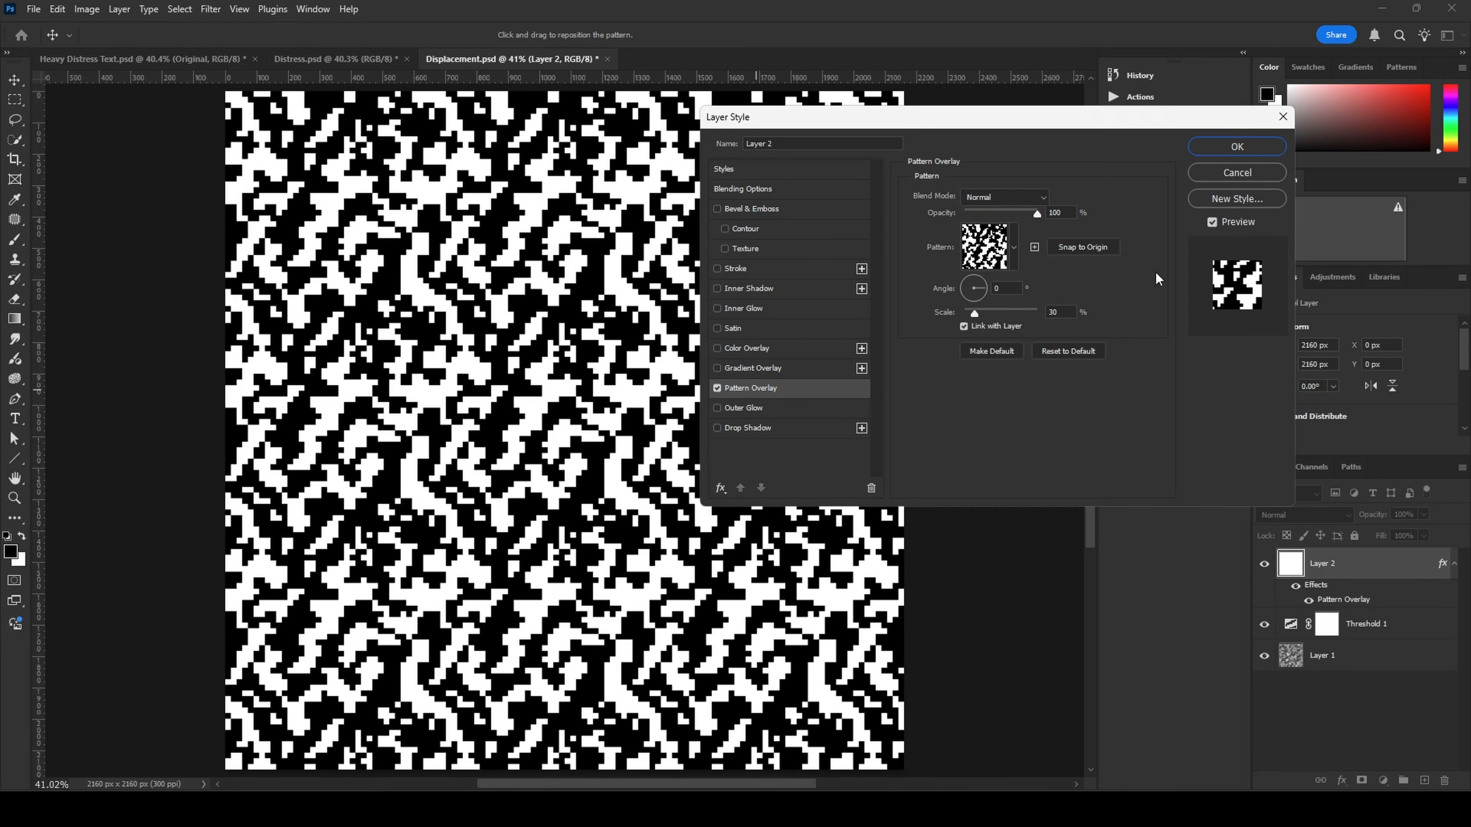
double_click(1063, 313)
text(100)
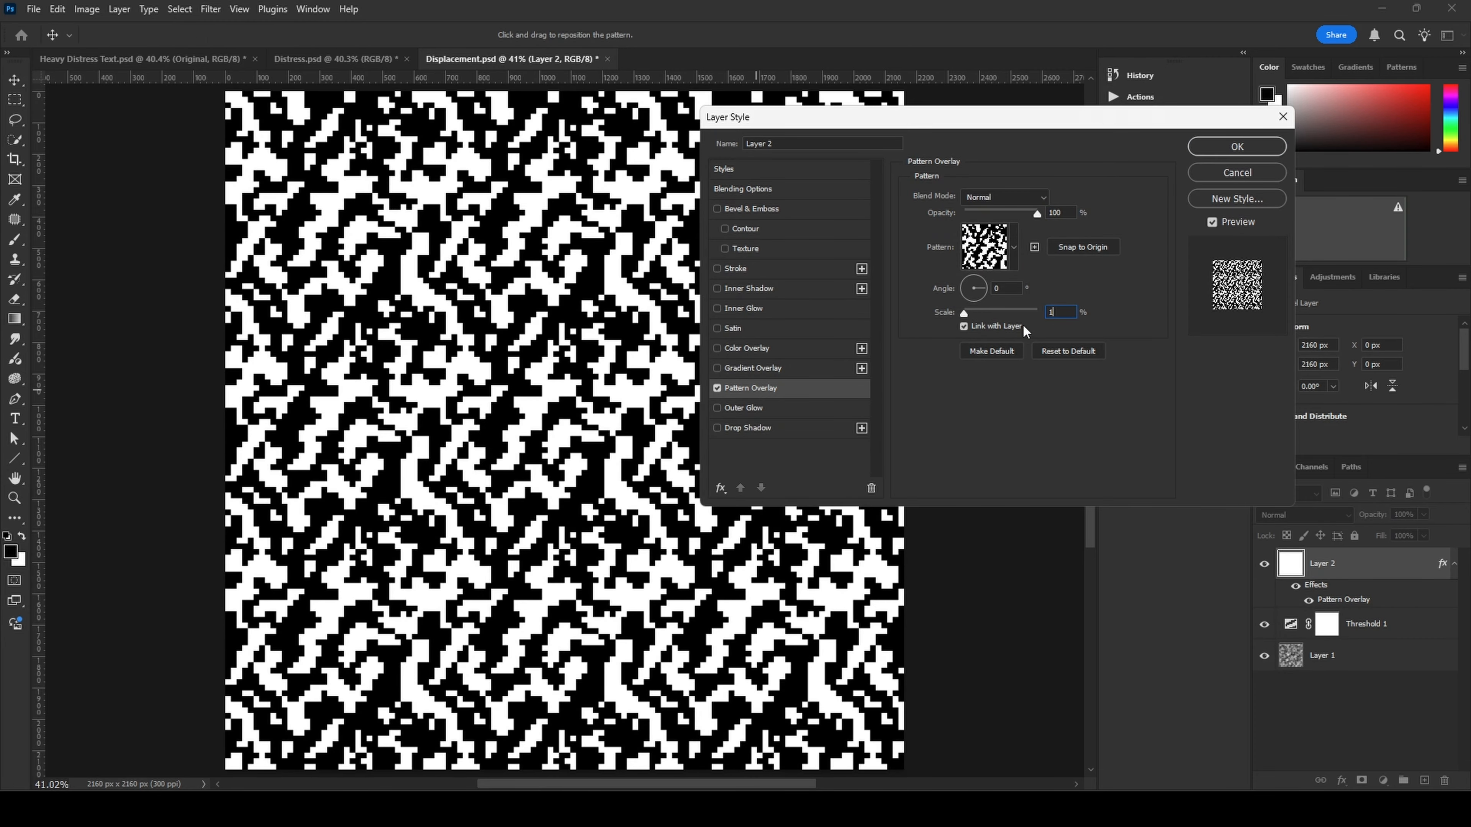
key(ctrl+a)
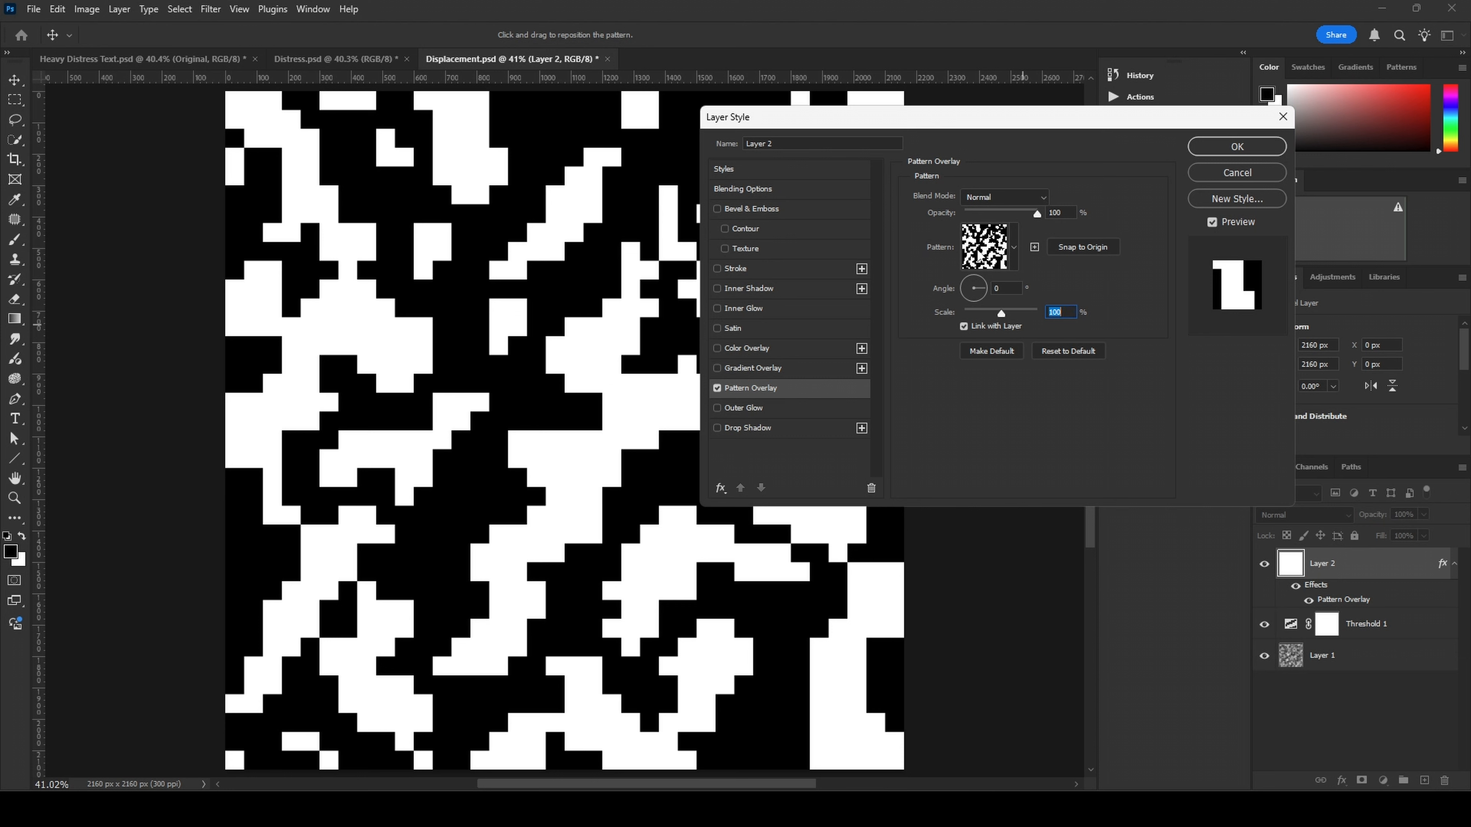
Step: Switch the Pattern Overlay to the newly defined Displacement.psd pattern, set its scale to 30% and apply the layer style
click(1015, 248)
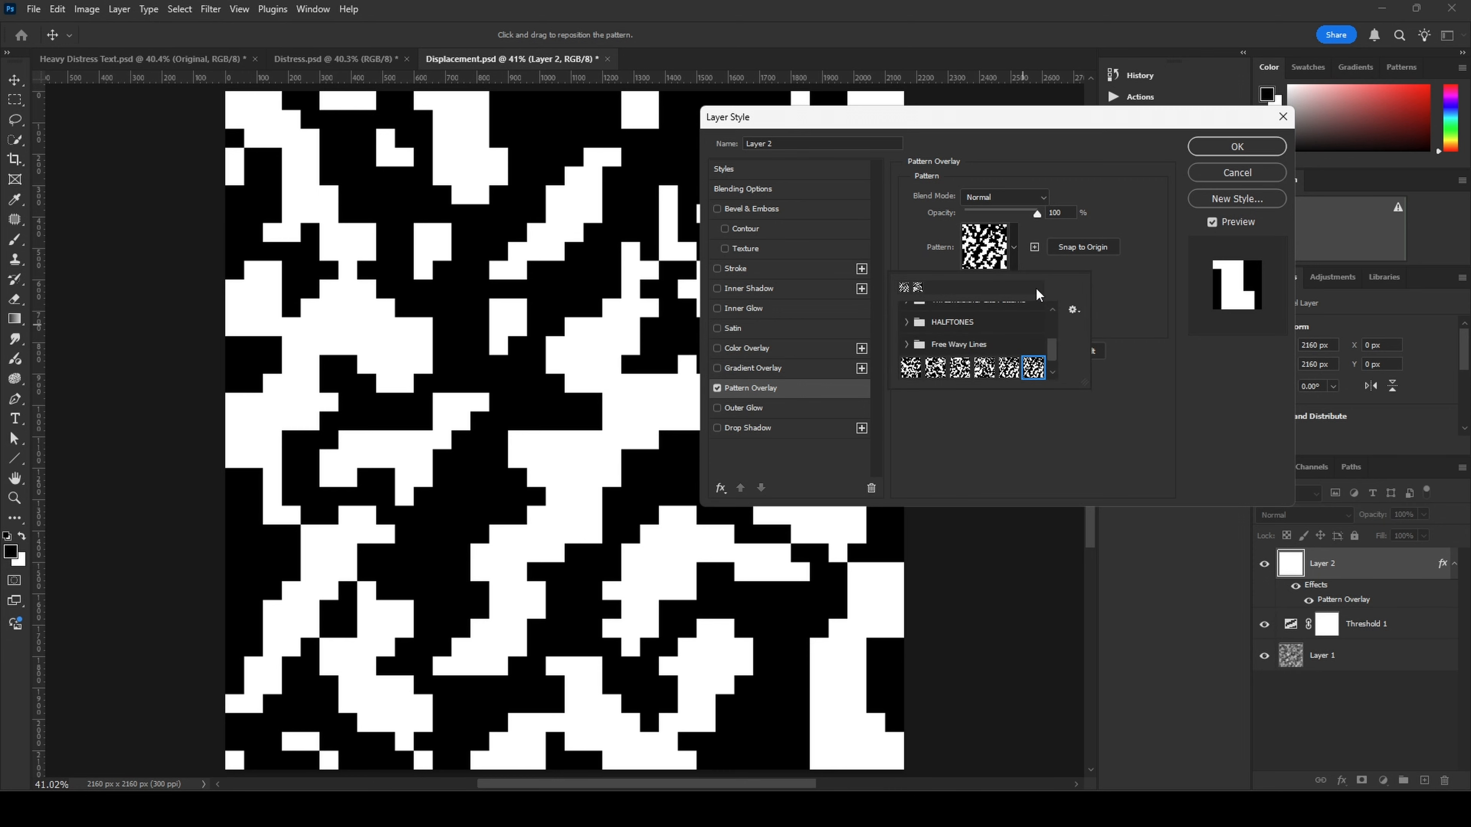
click(910, 369)
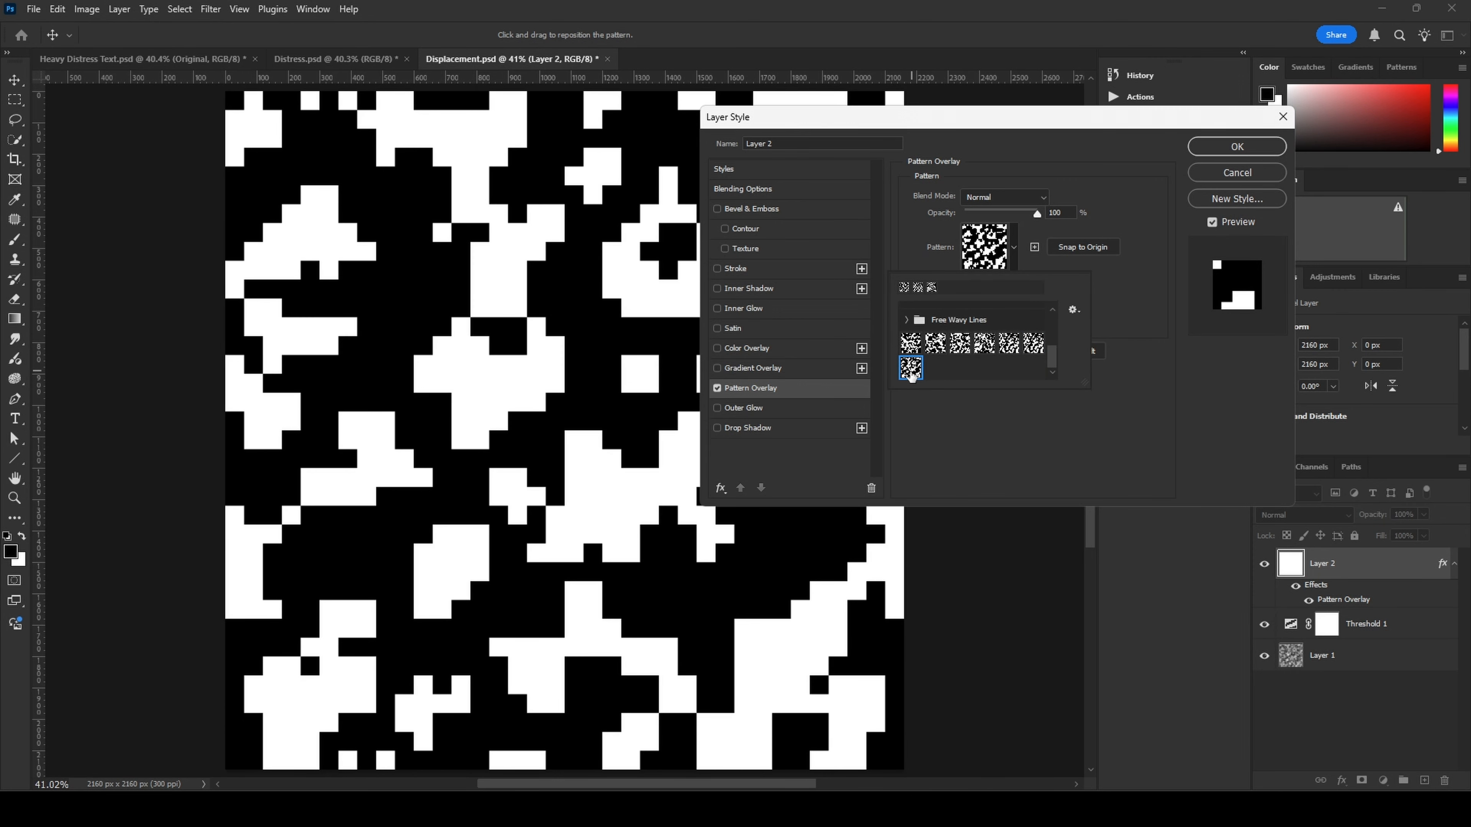
click(991, 438)
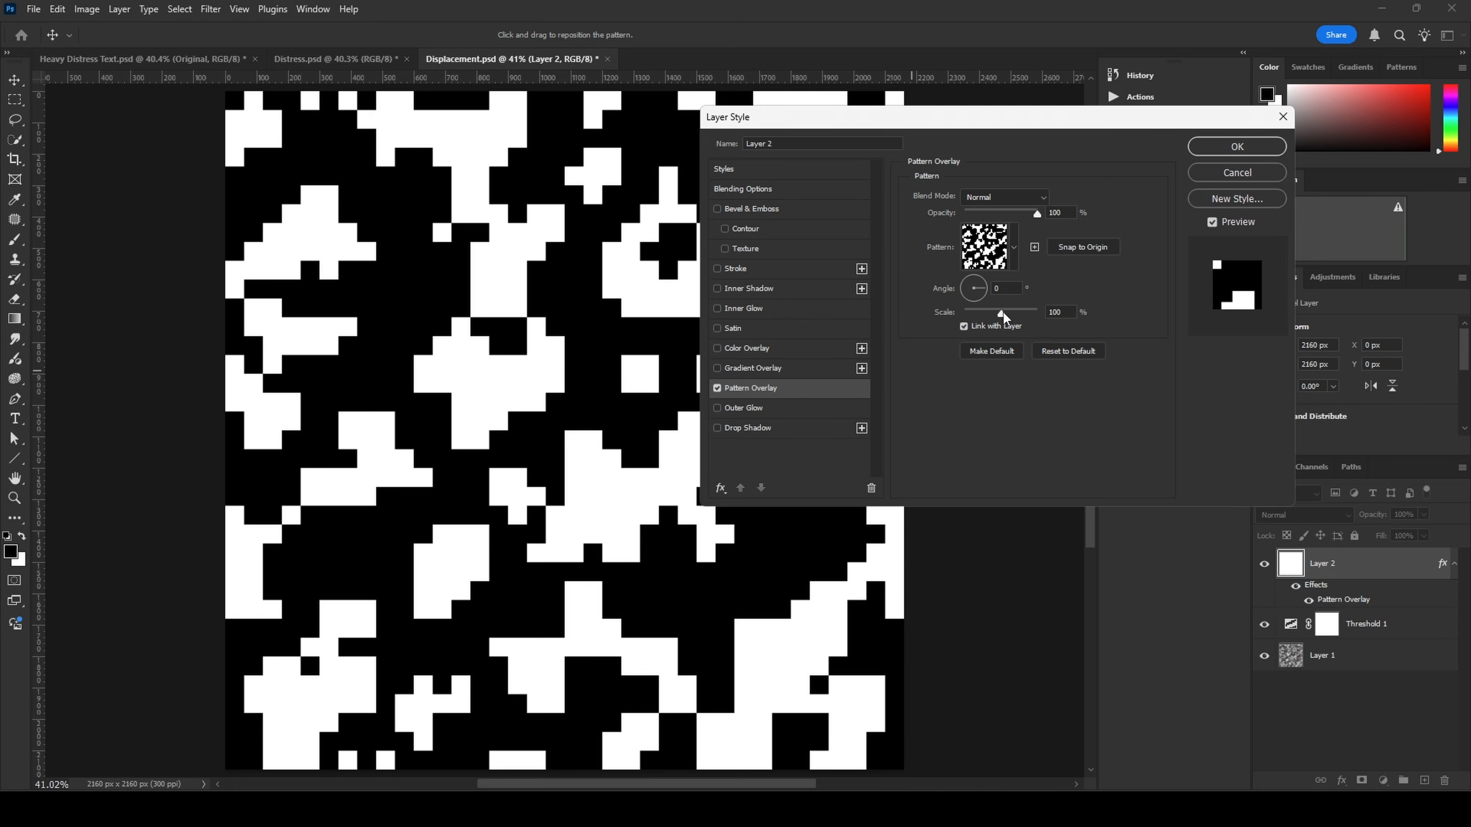
drag(1002, 311, 974, 318)
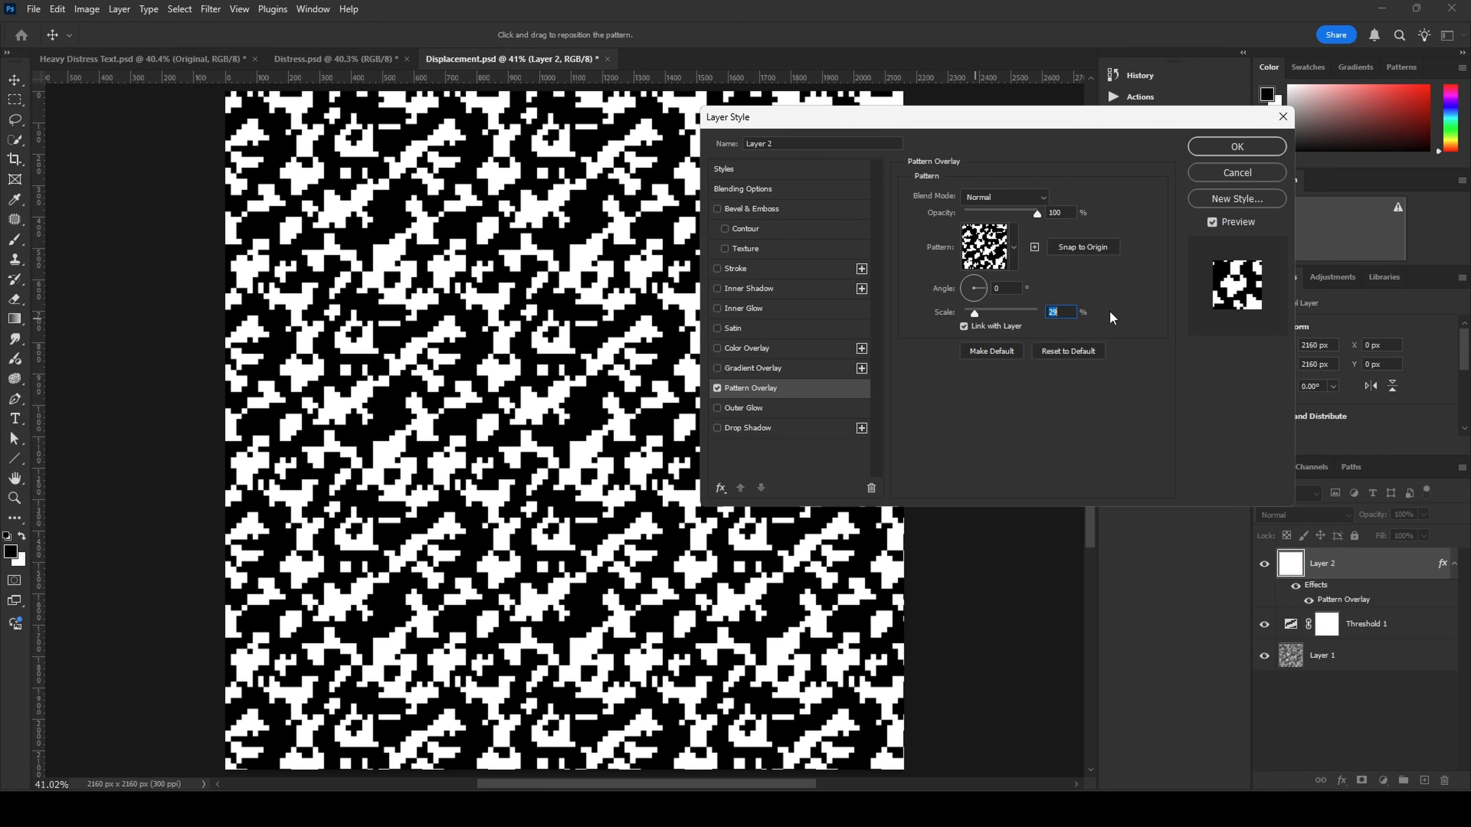
key(Up)
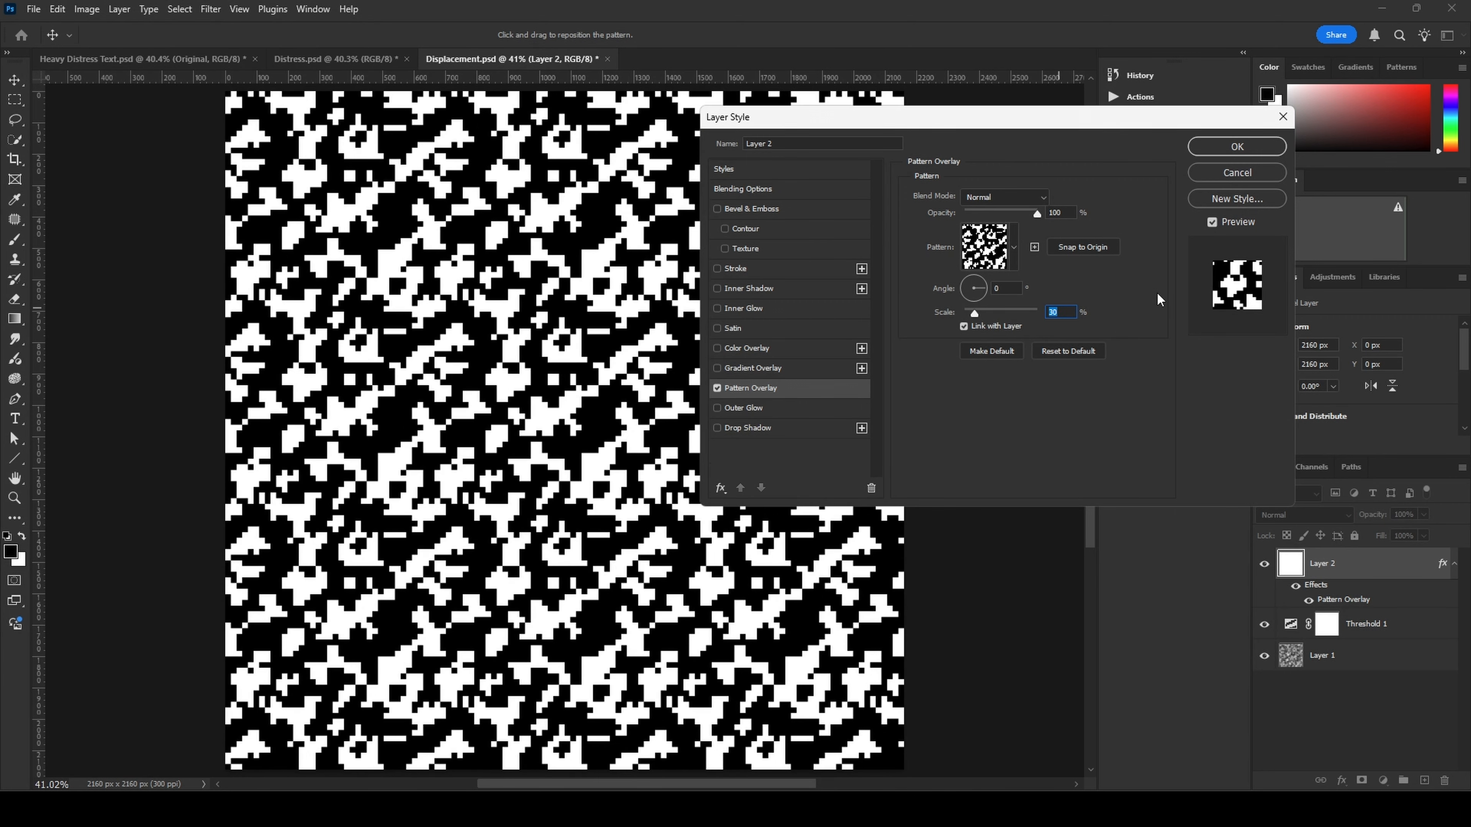
click(1237, 147)
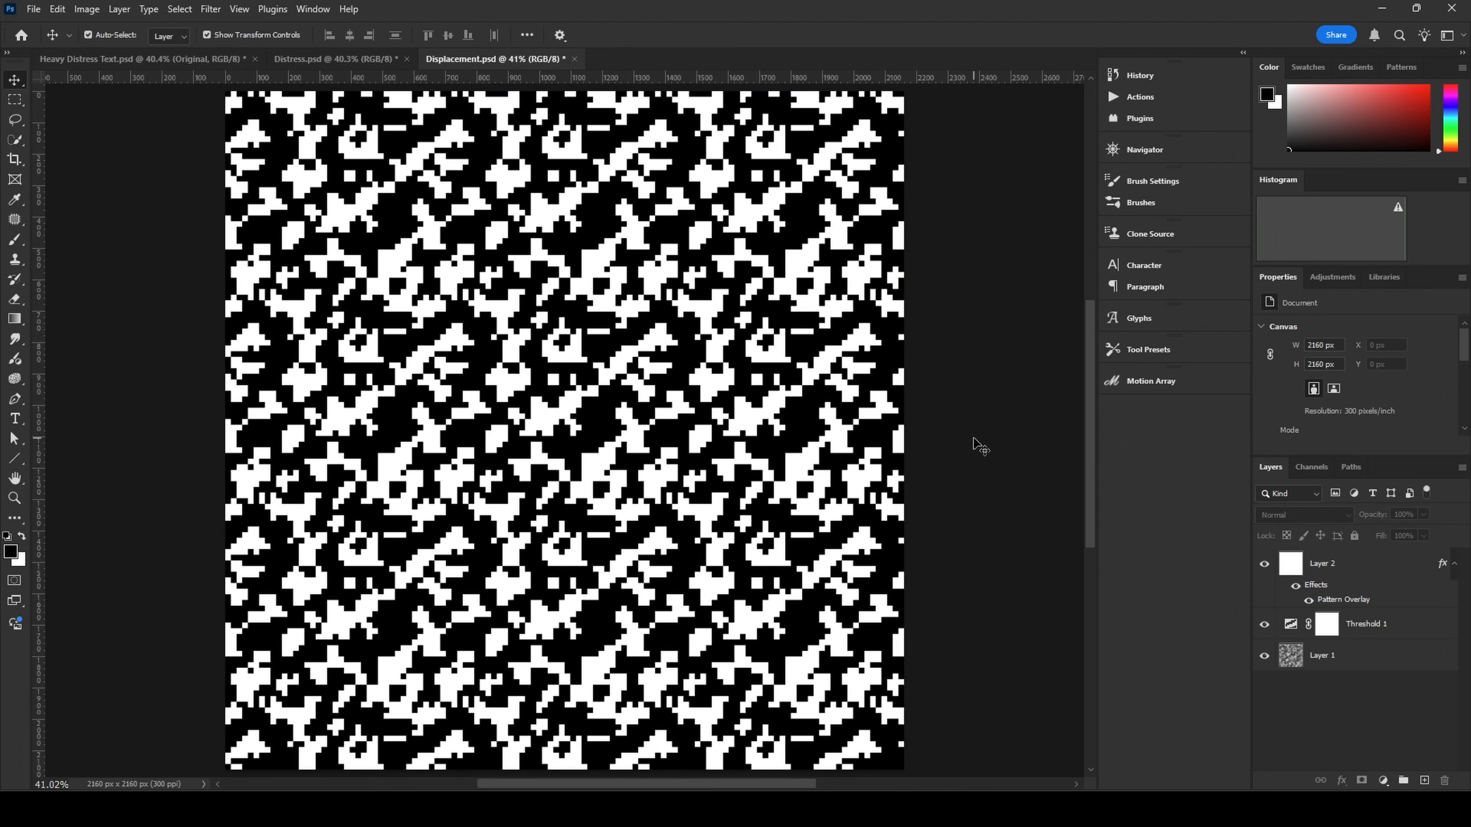
Step: Save the Displacement.psd map and select the SEVERE copy smart object in the Distress.psd document
key(ctrl+s)
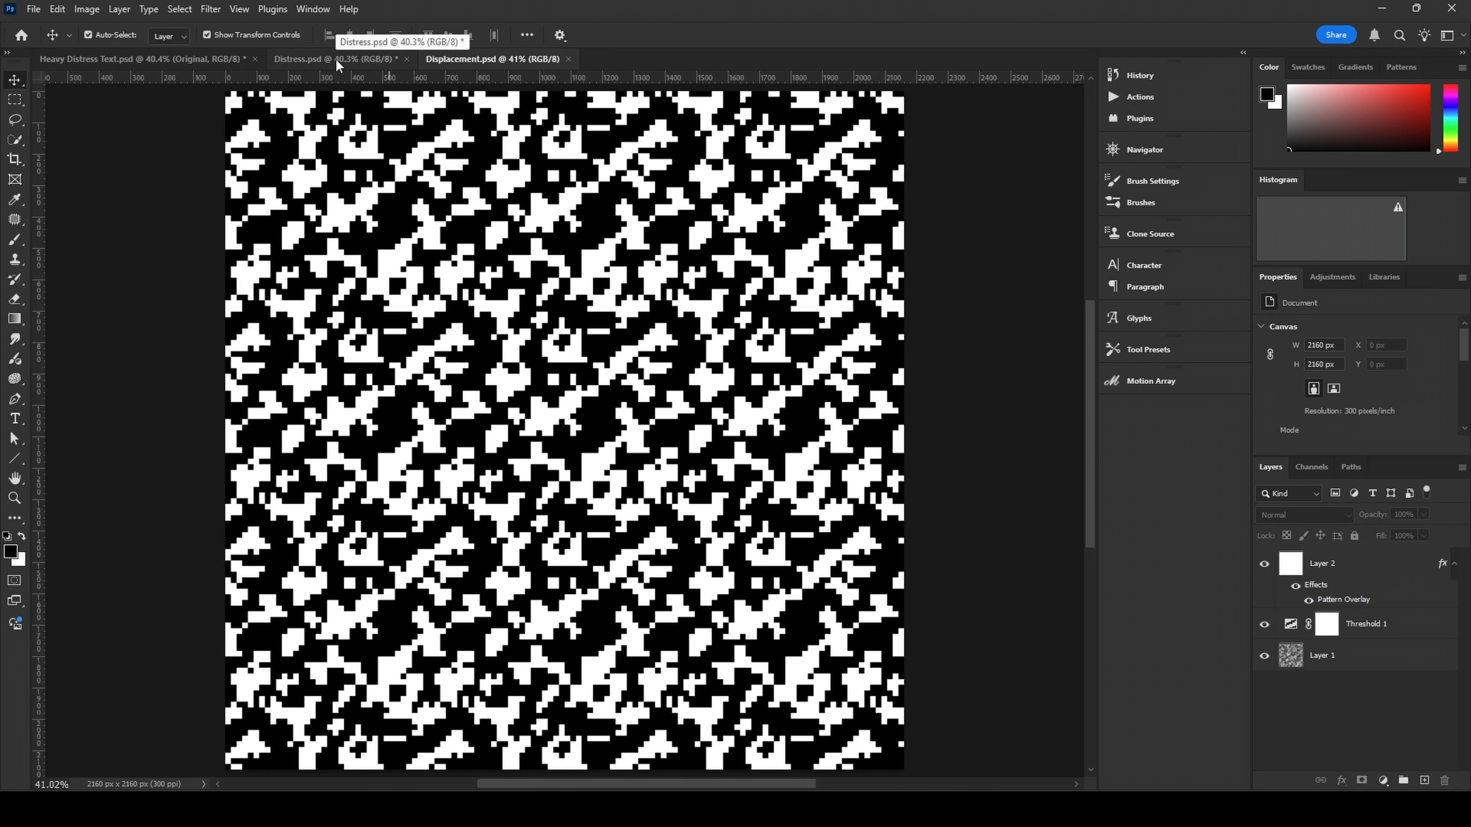
click(335, 59)
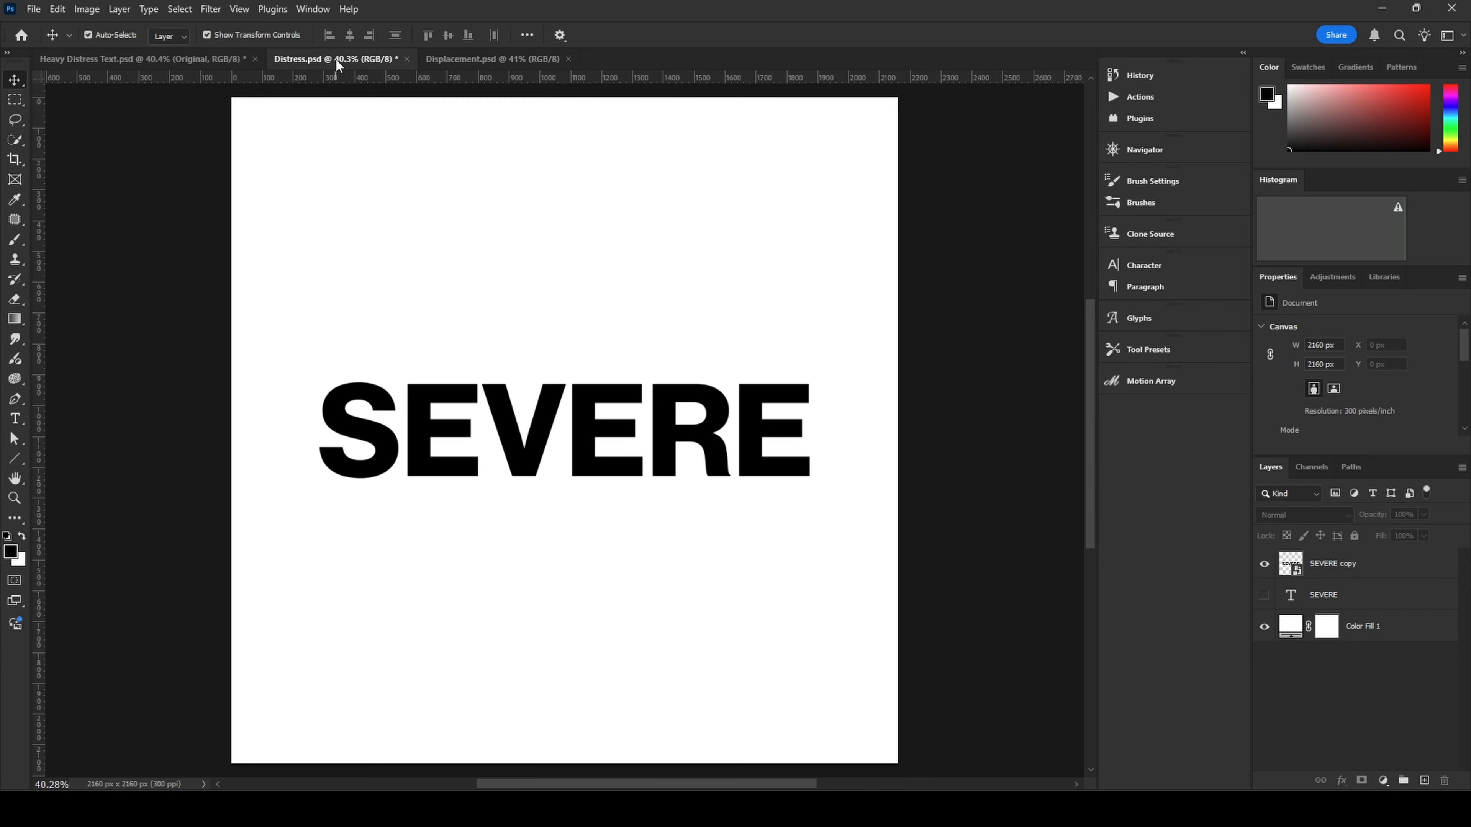
click(1375, 574)
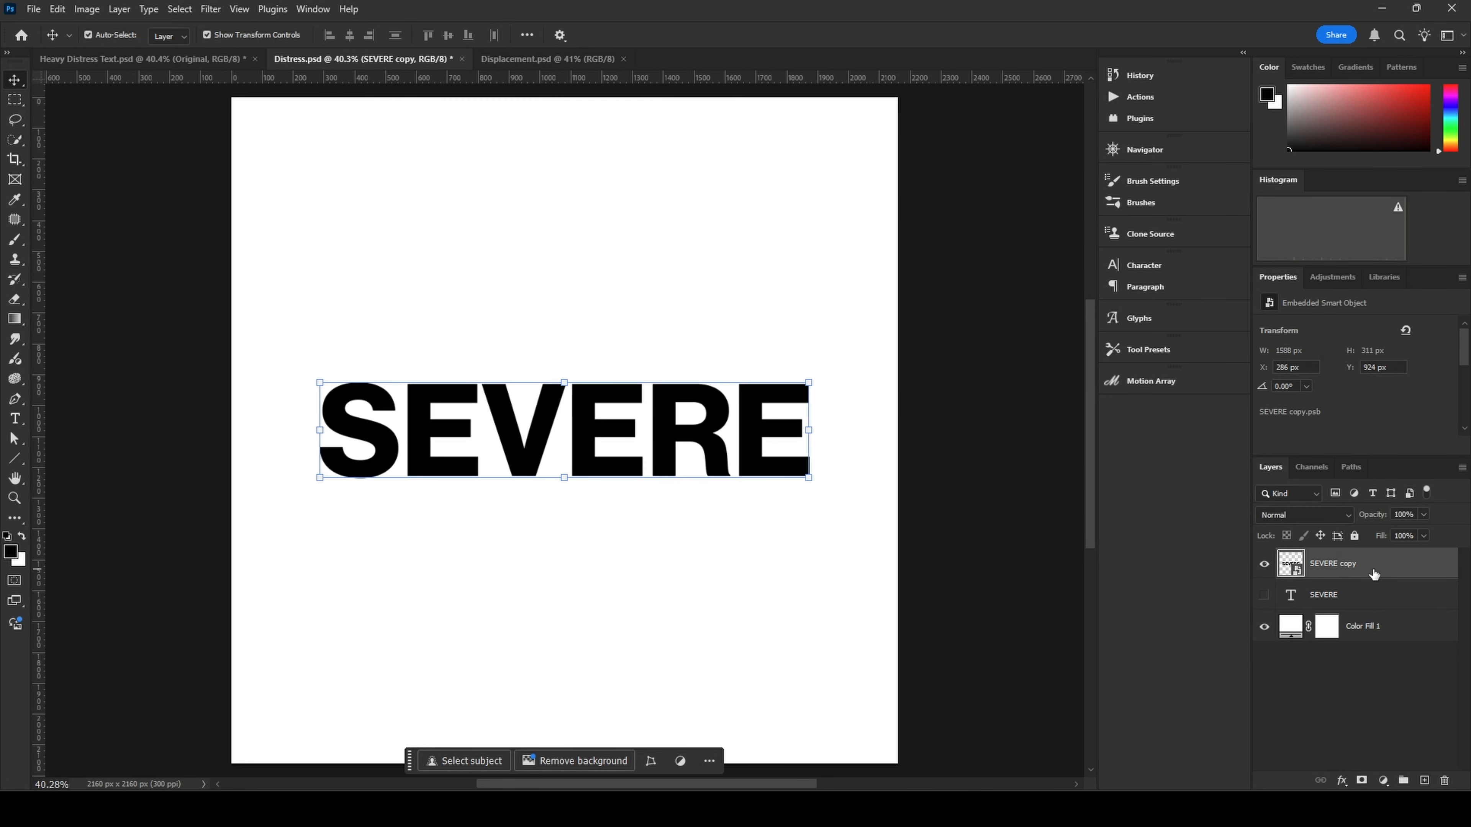
Step: Apply a Displace filter to SEVERE copy with horizontal and vertical scale 10, Stretch To Fit and Repeat Edge Pixels, using Displacement.psd as the map
click(211, 11)
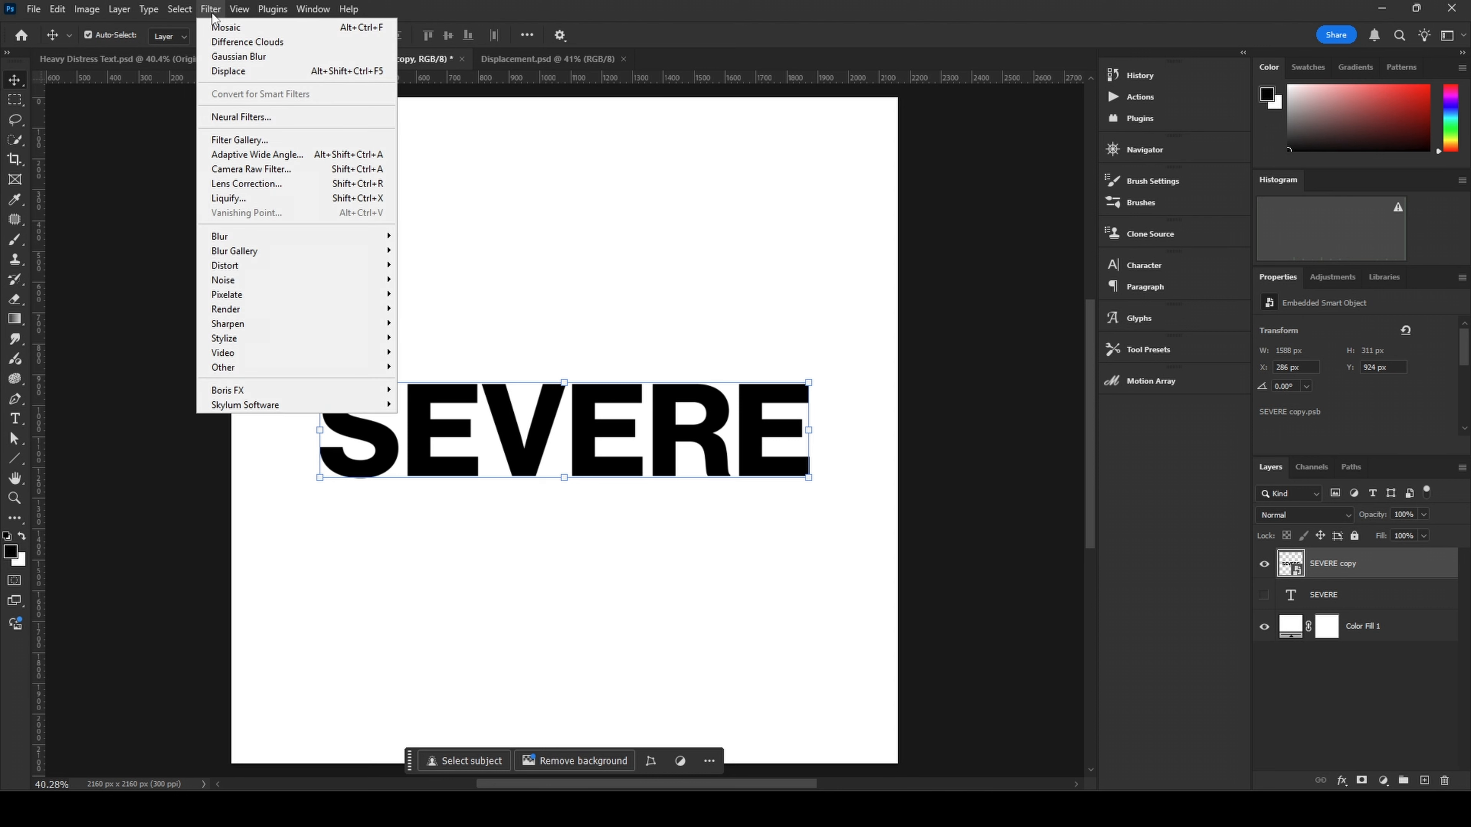
mouse_move(272, 268)
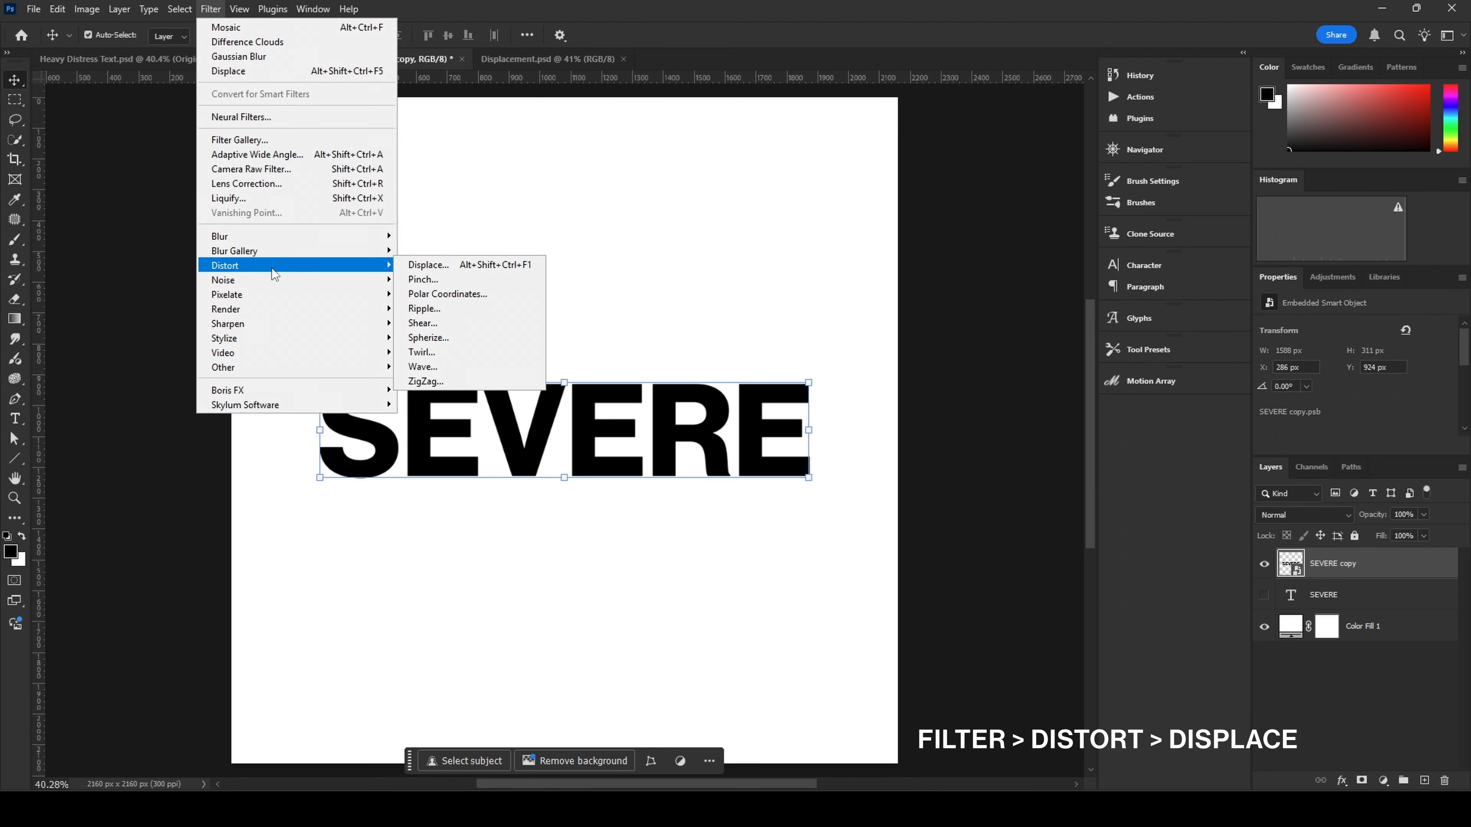
click(436, 267)
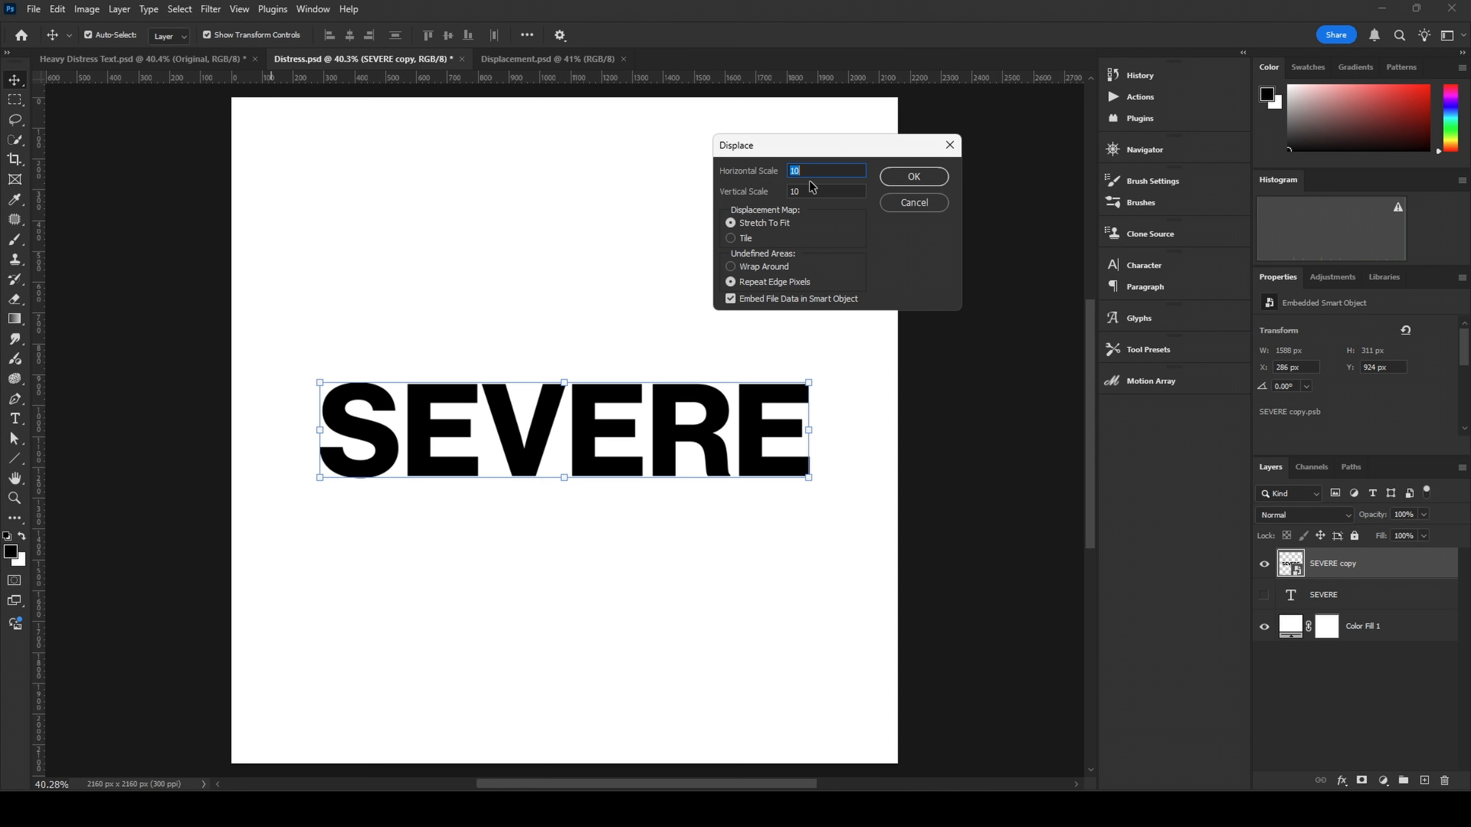
click(816, 191)
click(807, 192)
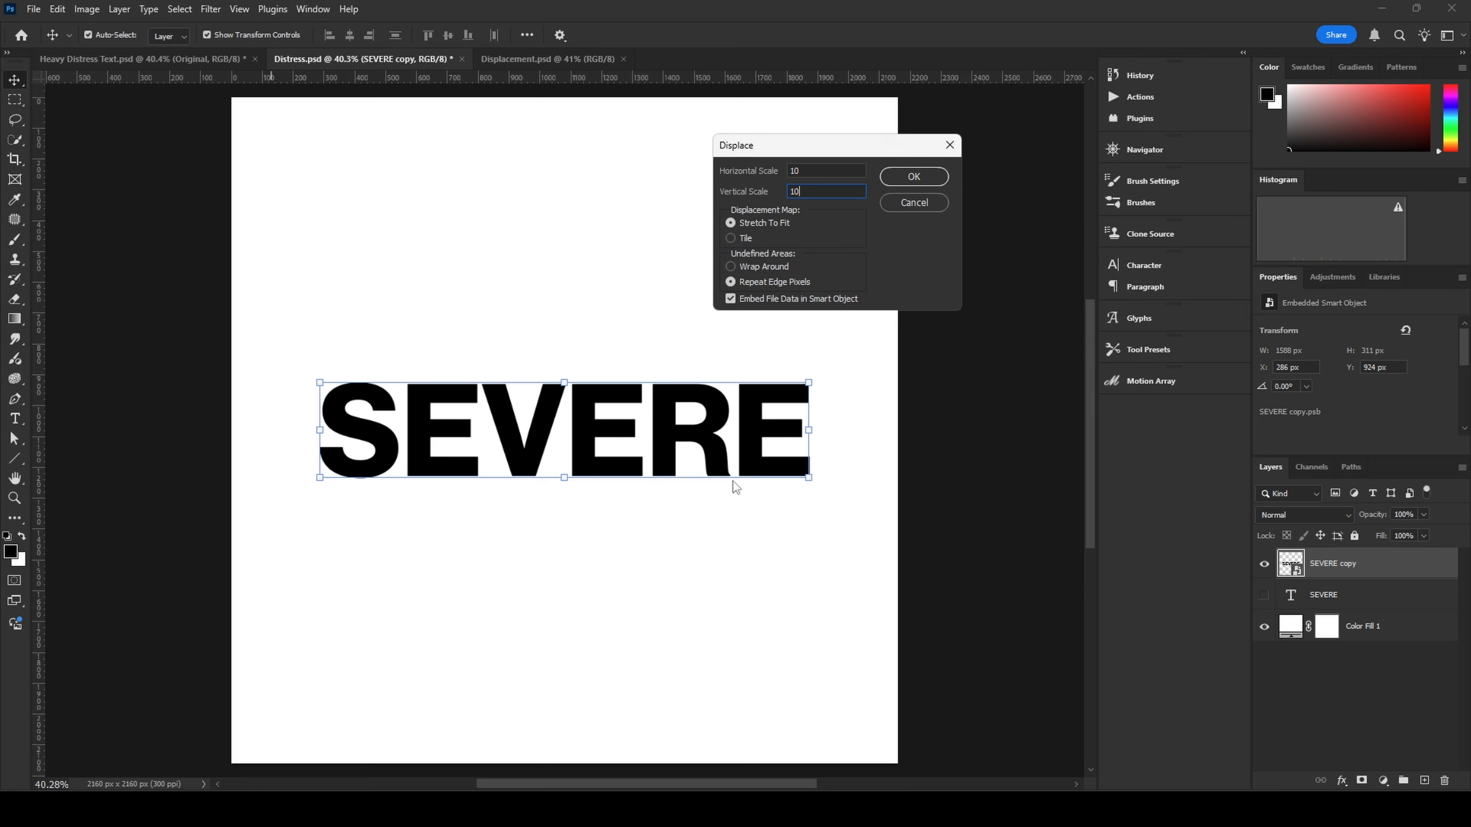
click(914, 176)
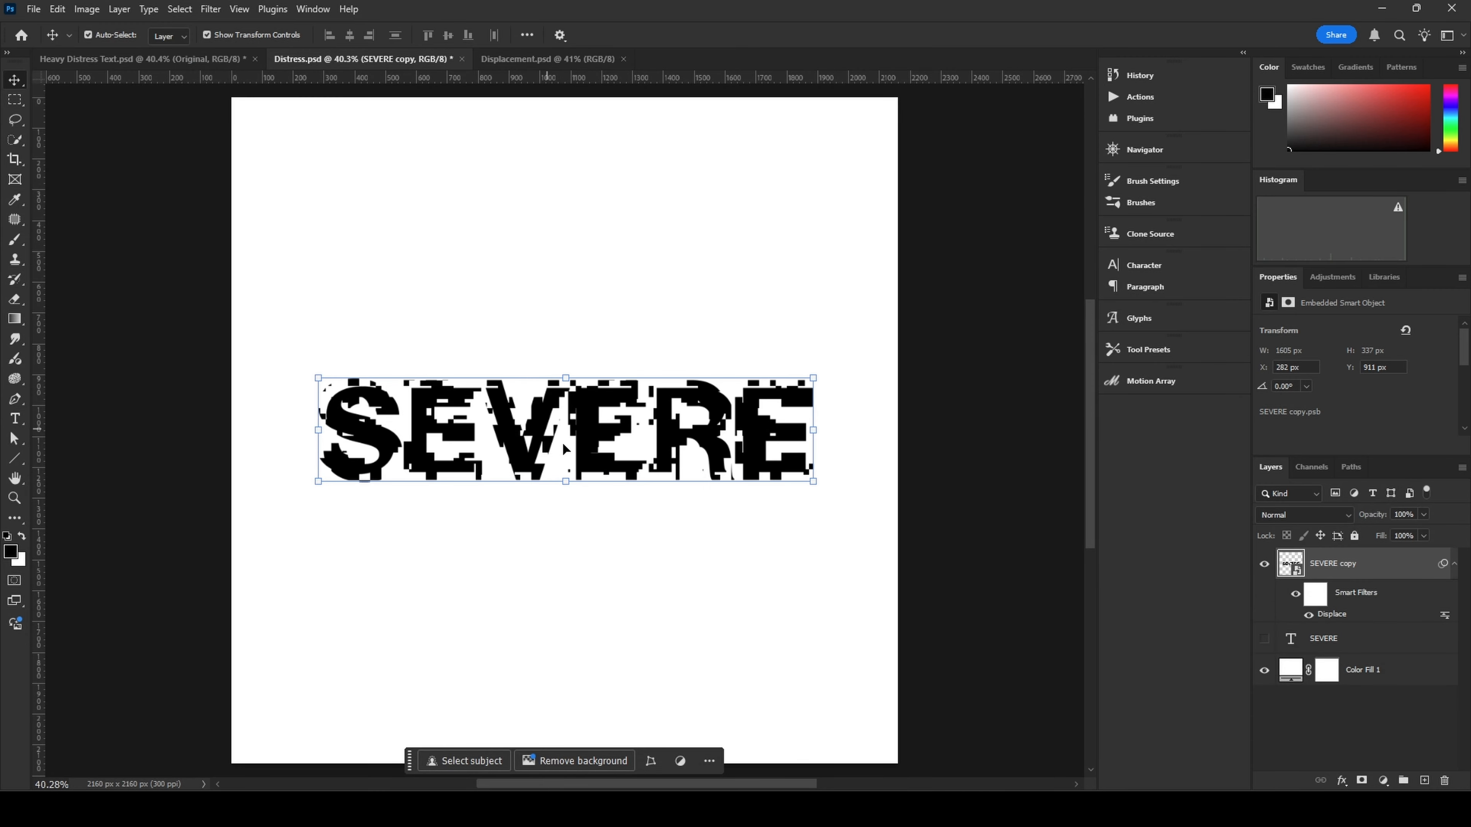
Step: Apply a Gaussian Blur with a radius of 8.0 pixels to the displaced SEVERE text
scroll(552, 452, up, 5)
scroll(551, 460, up, 4)
scroll(552, 458, down, 7)
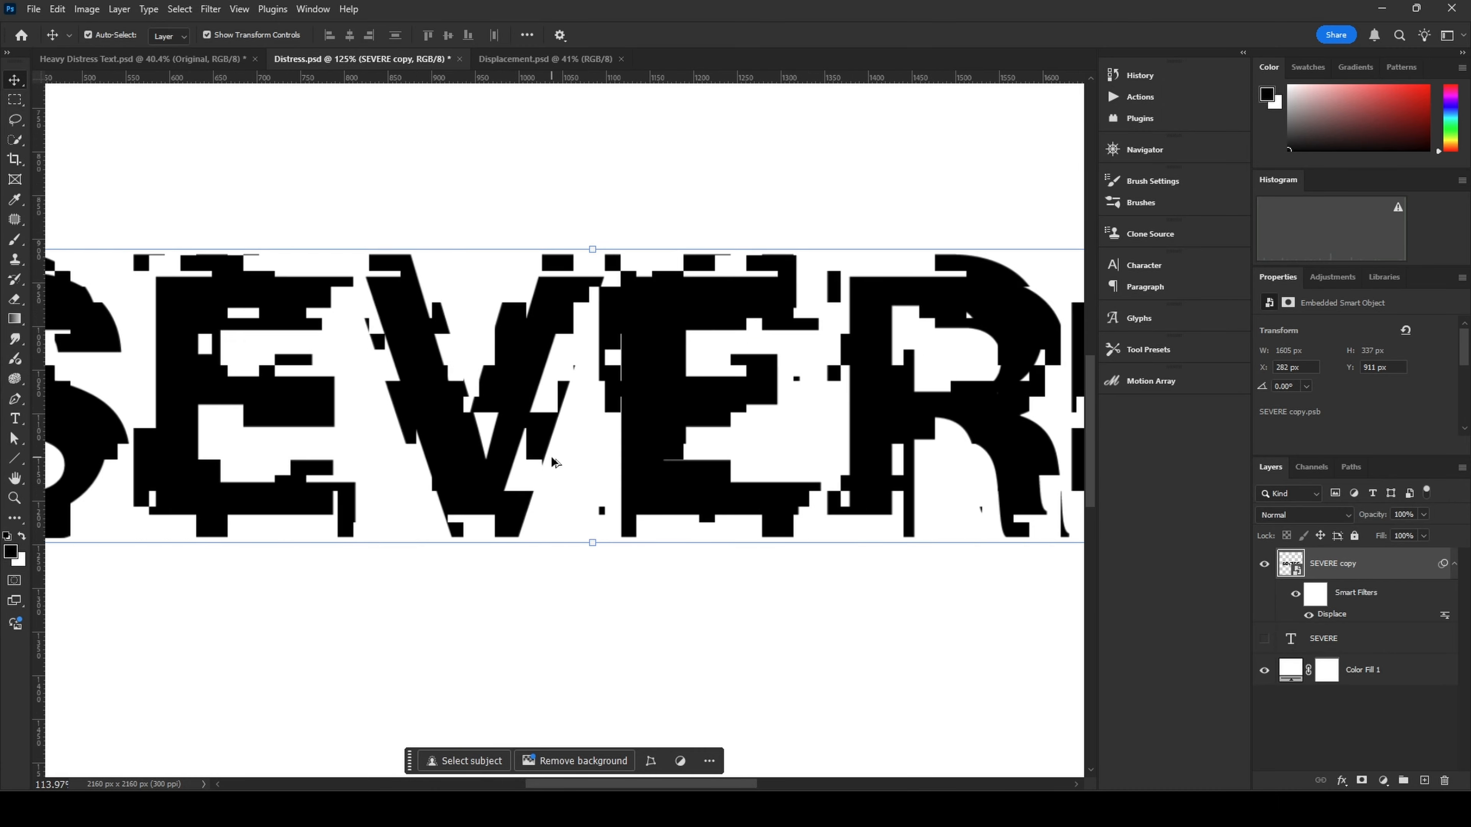
scroll(575, 462, up, 4)
scroll(599, 478, down, 3)
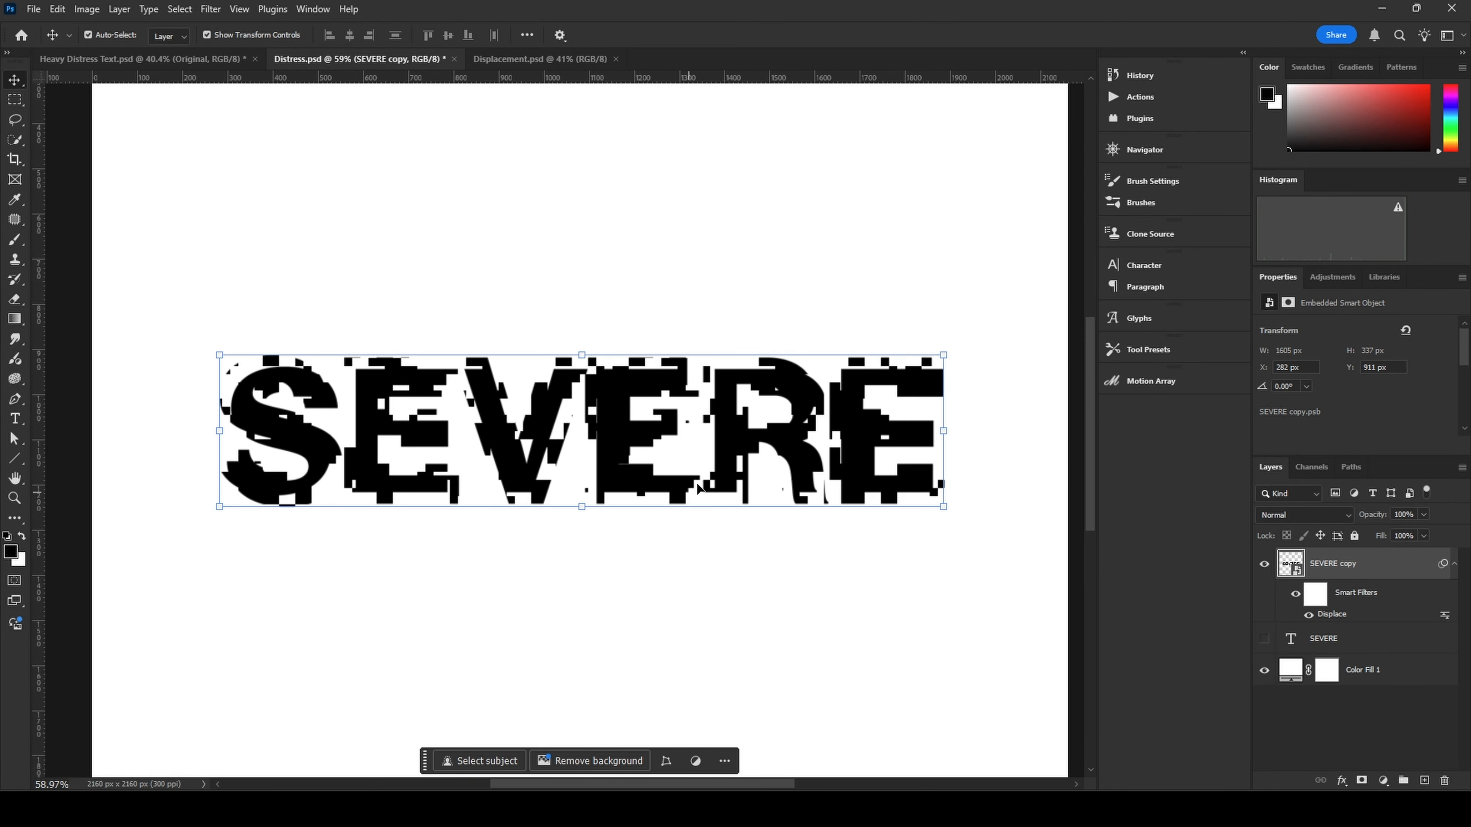
scroll(721, 494, down, 3)
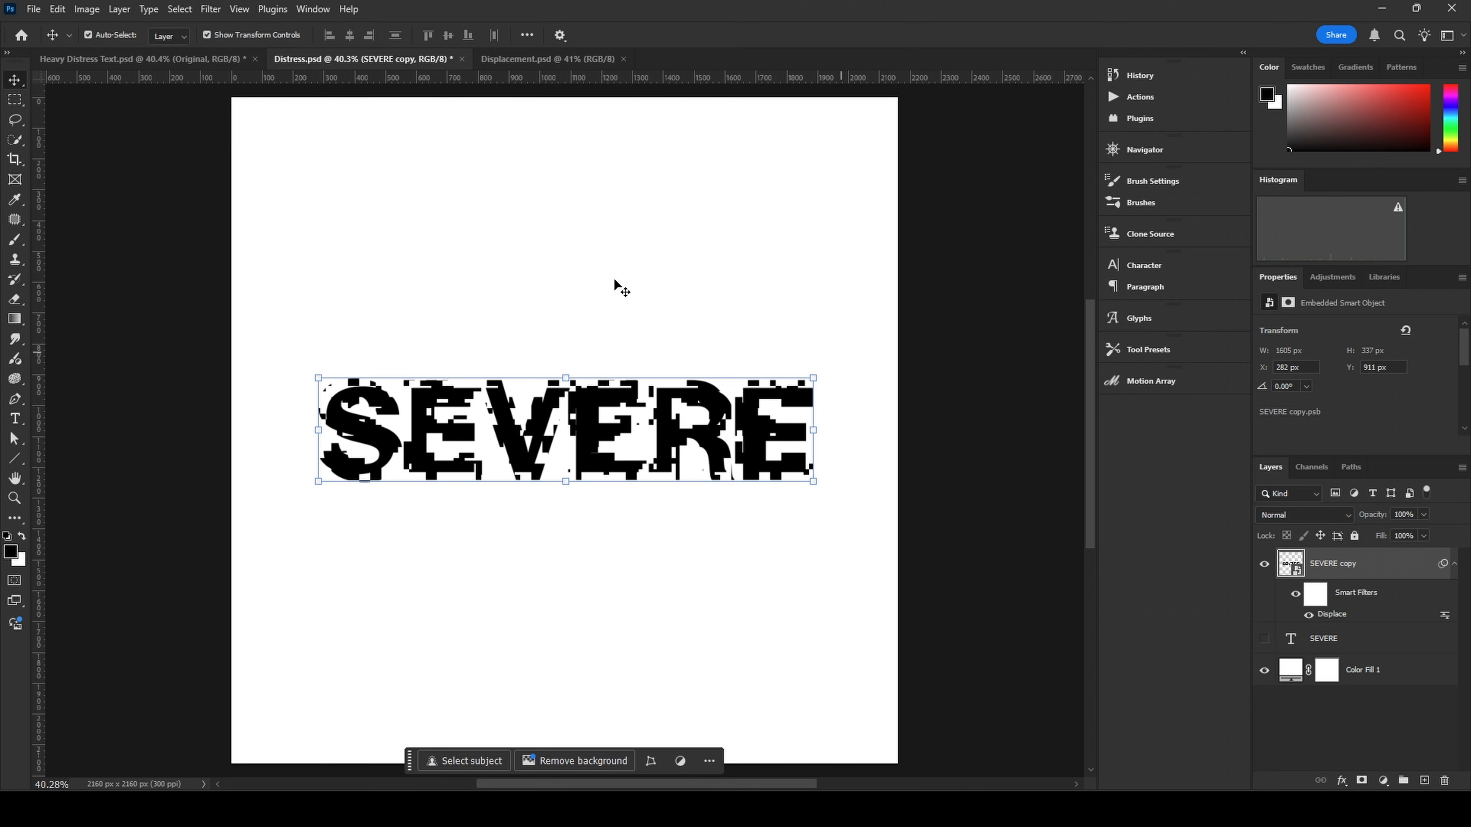
click(210, 9)
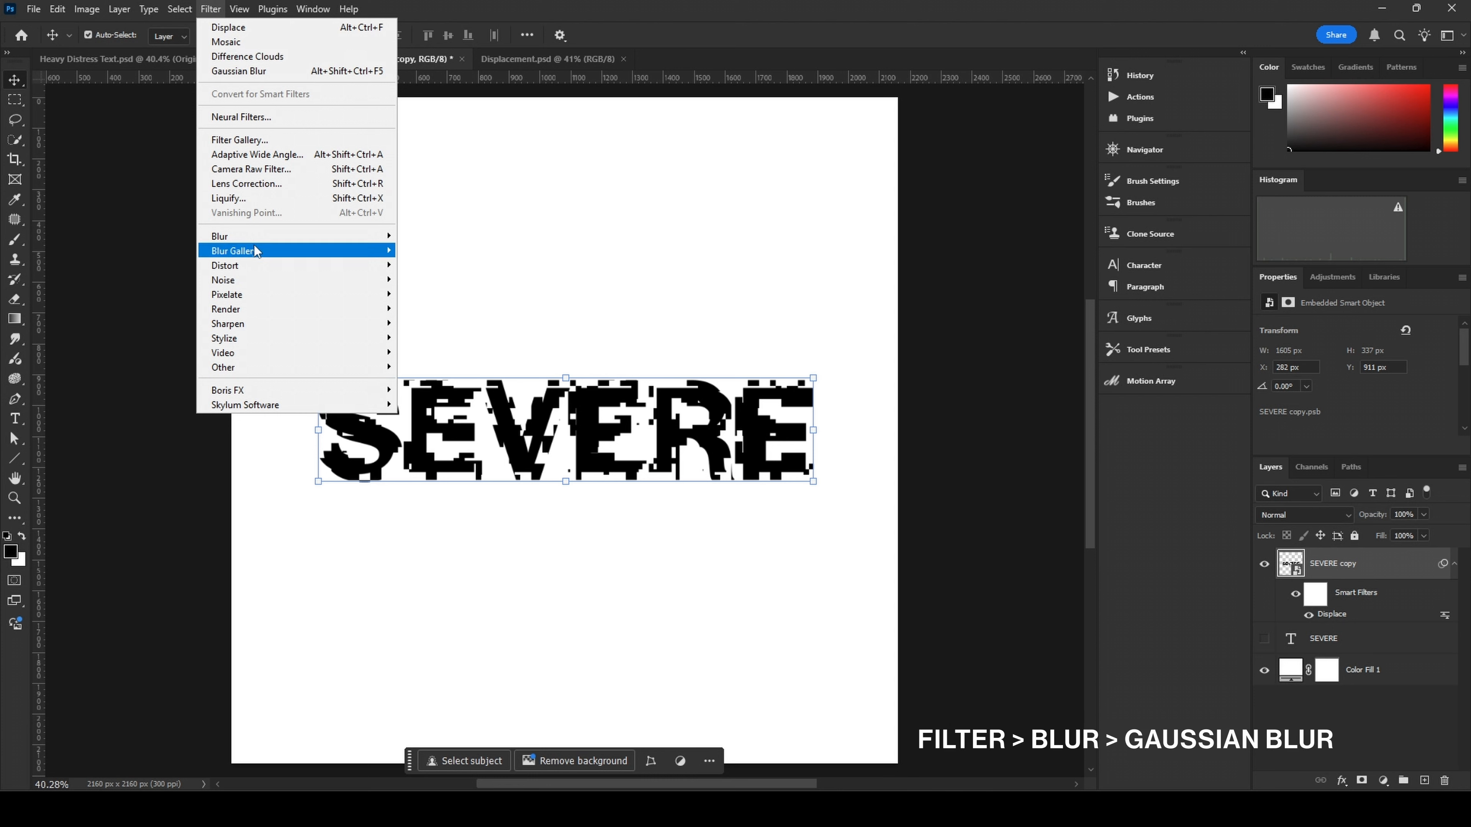
mouse_move(255, 238)
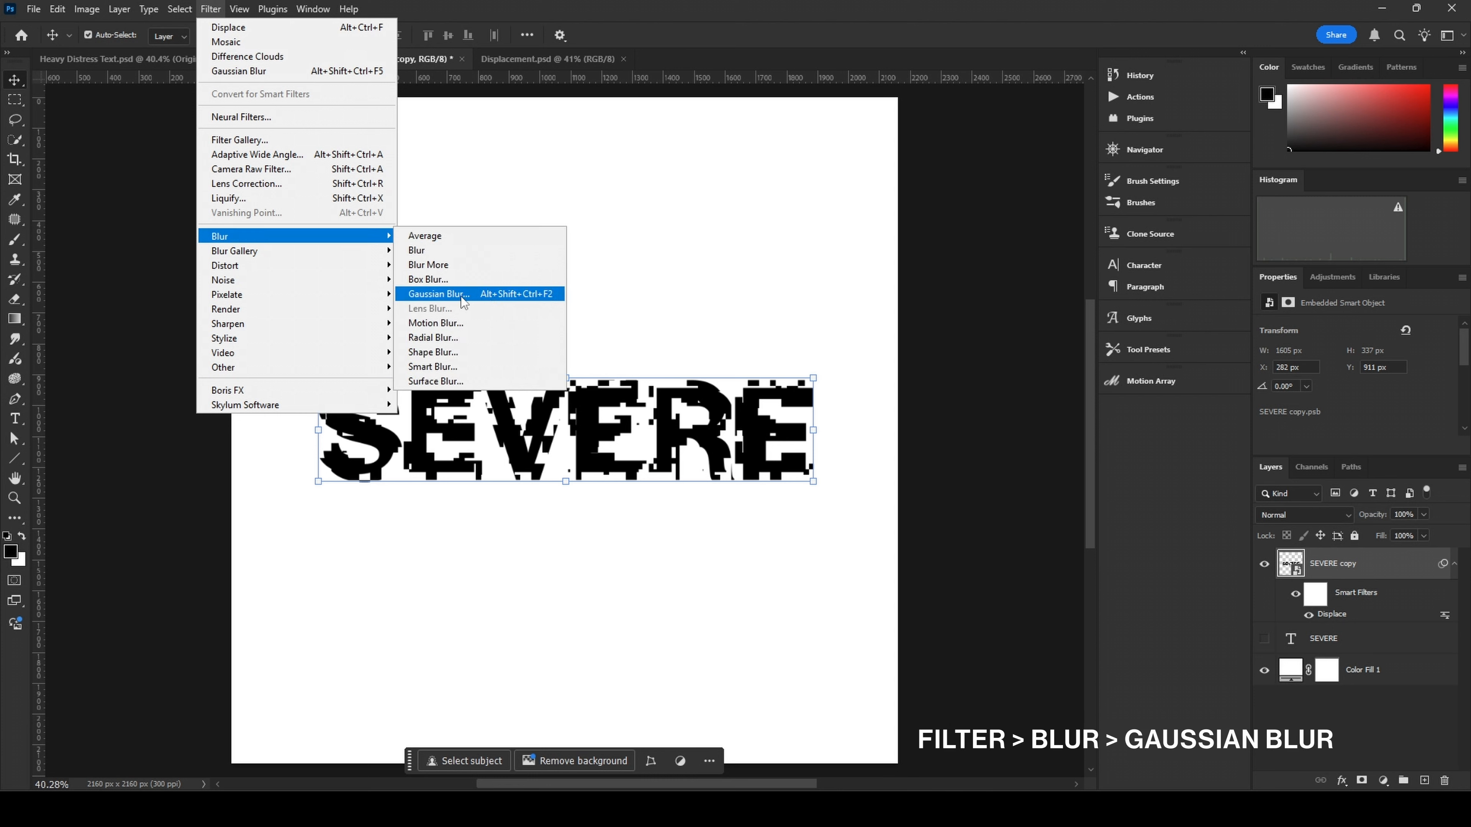
click(438, 294)
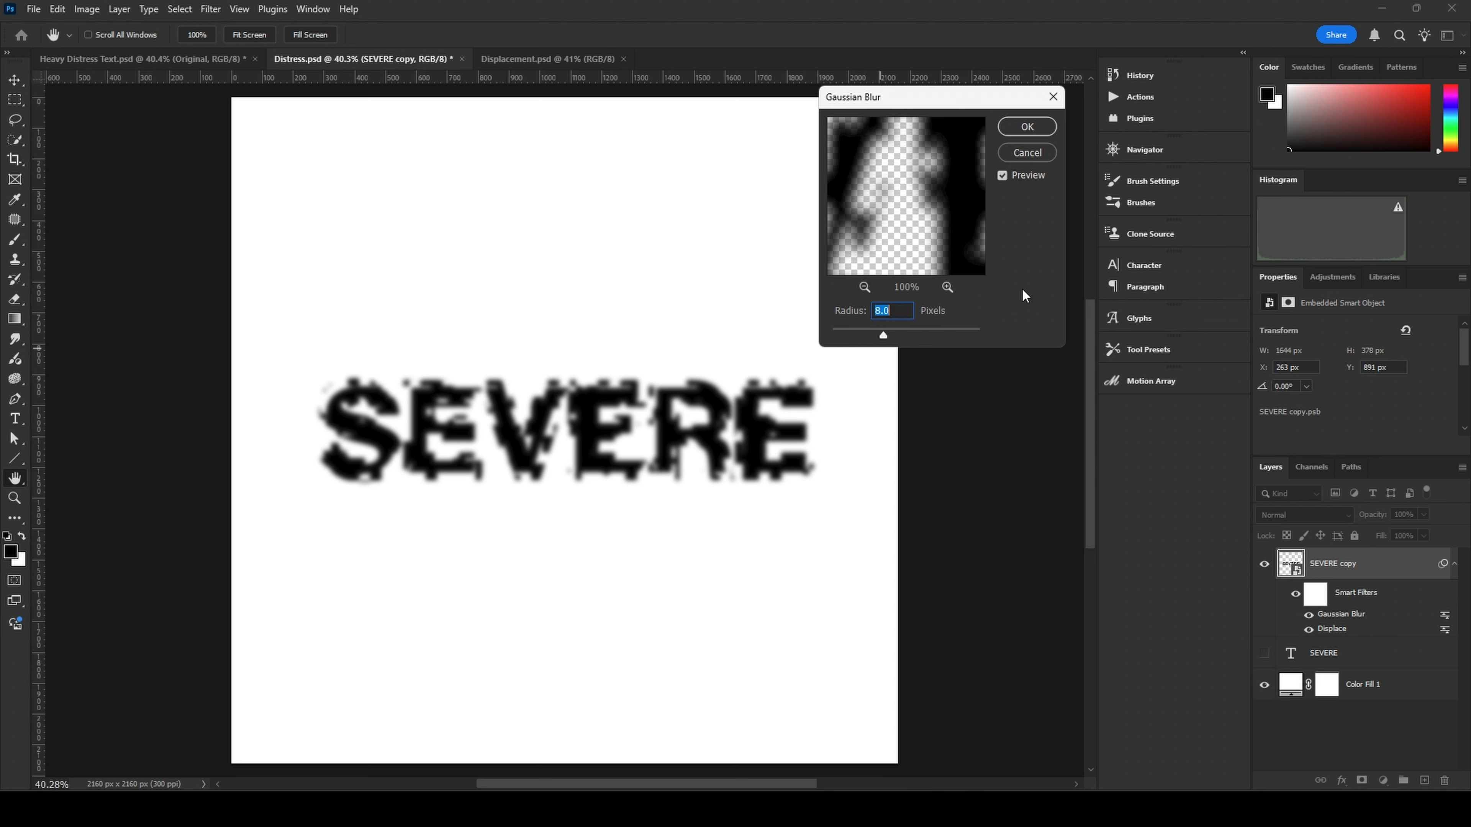
click(1026, 127)
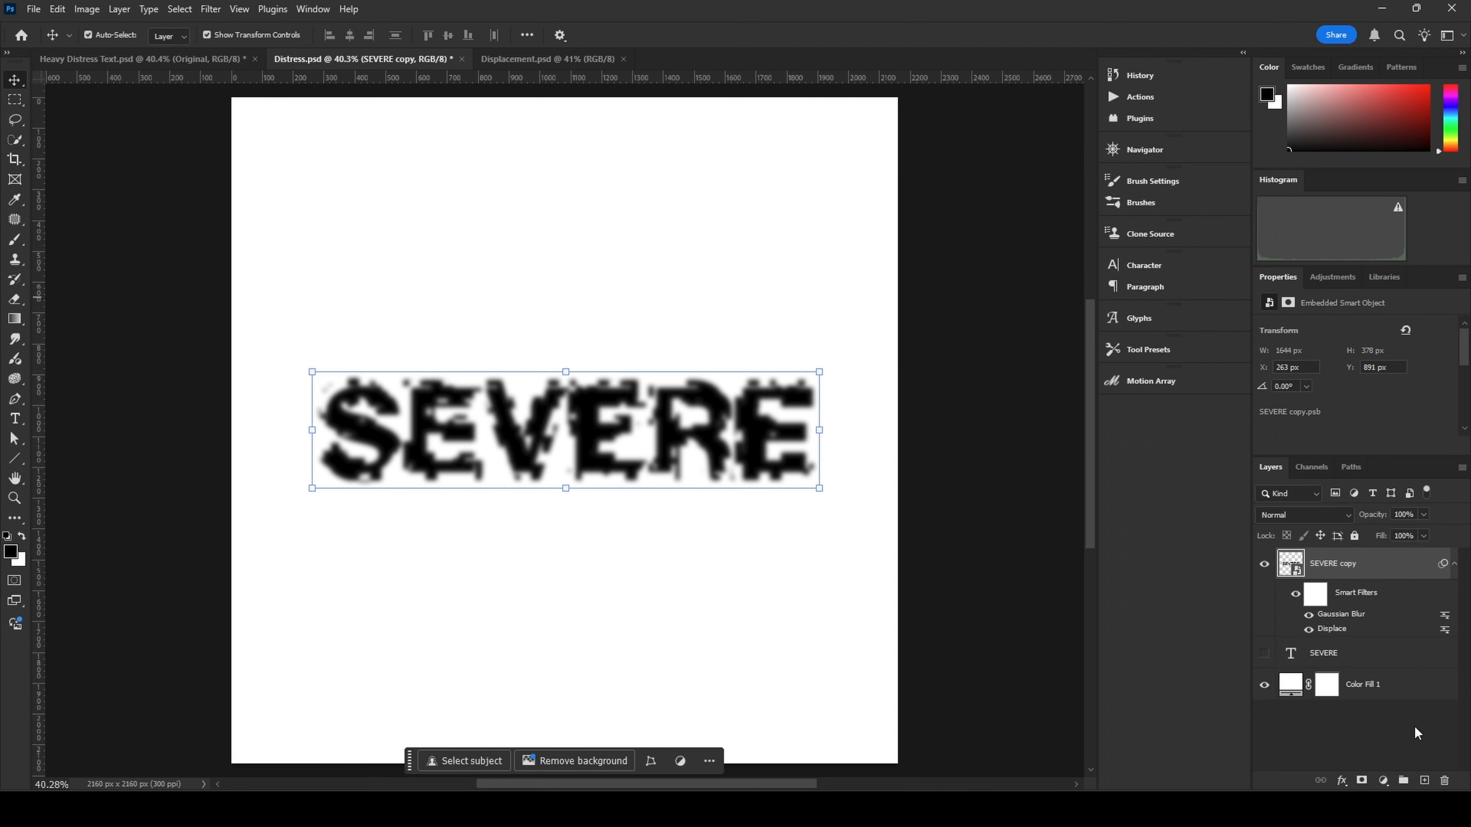
Step: Add a Threshold adjustment layer above the blurred text and set its threshold level to 175
click(1382, 782)
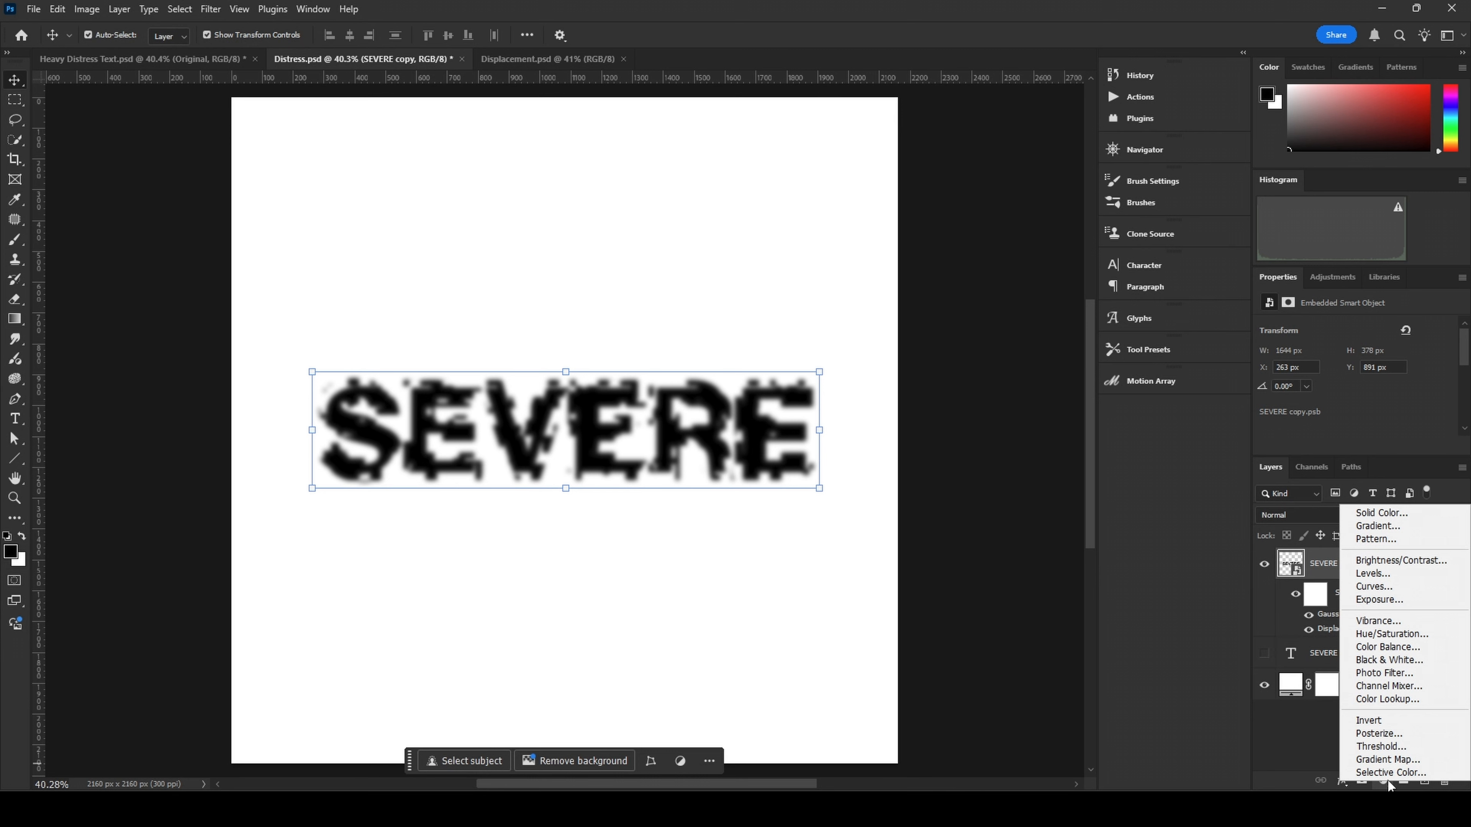
click(1398, 747)
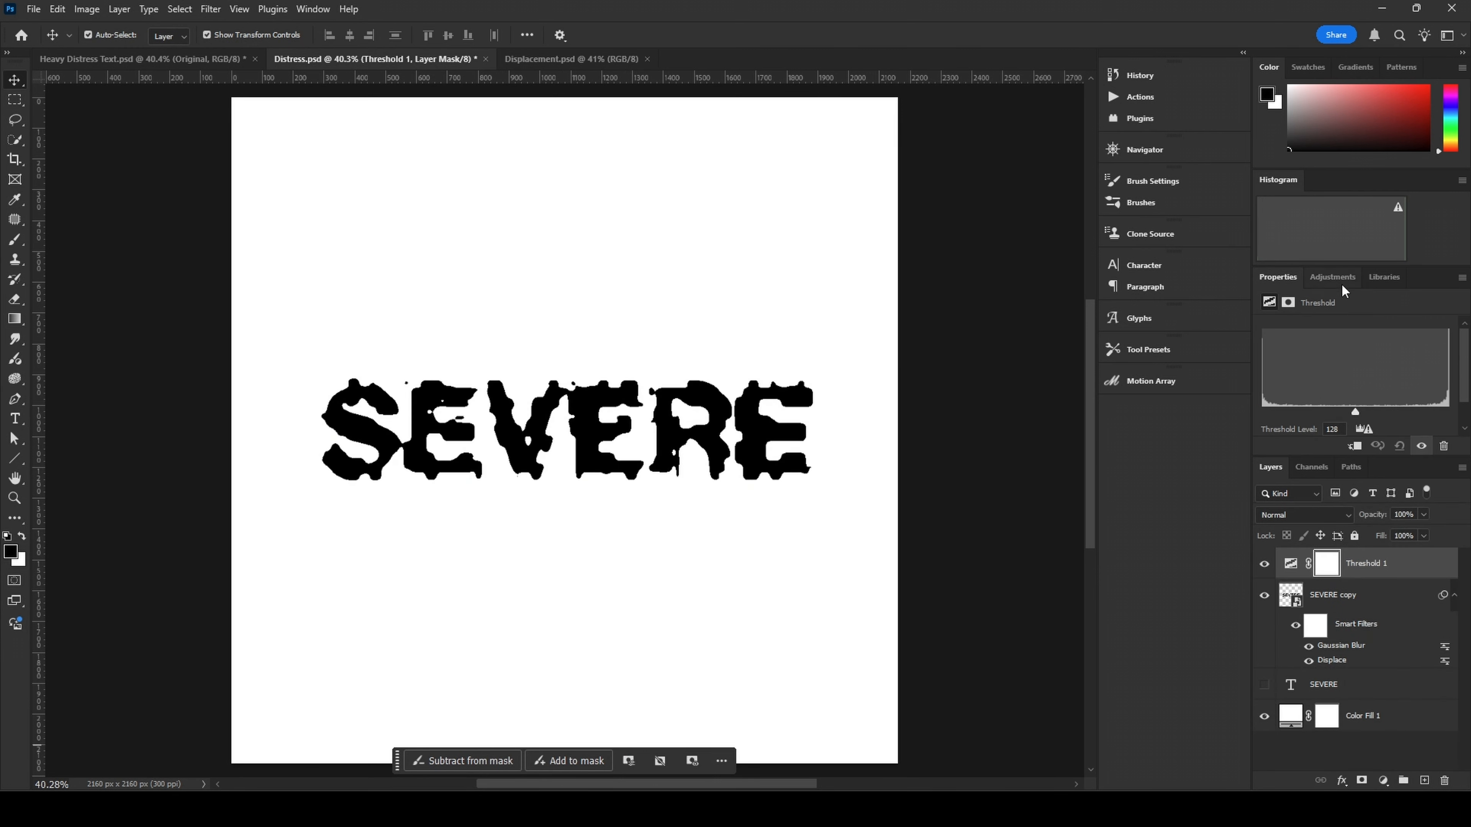
scroll(430, 441, up, 5)
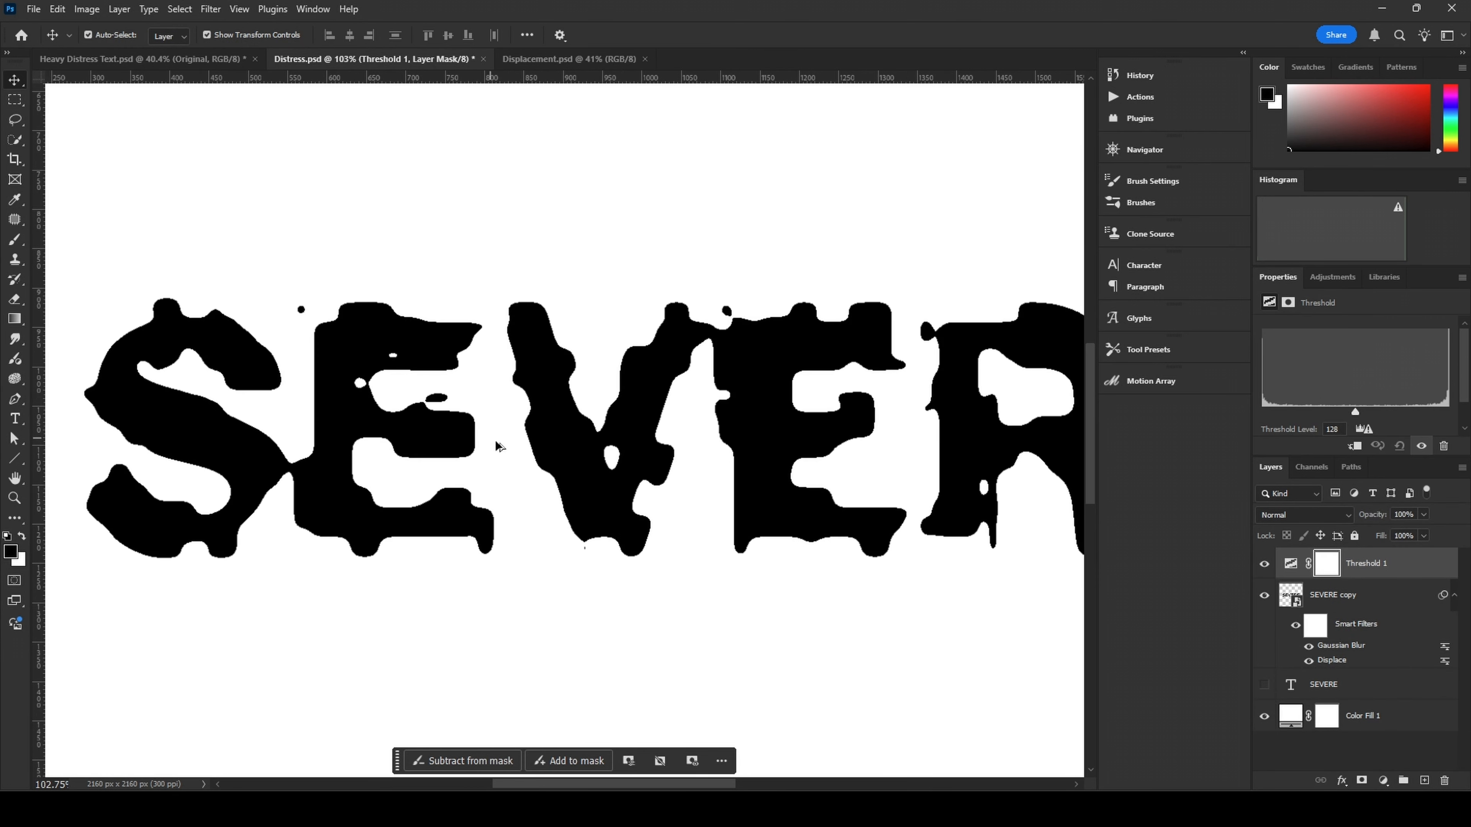
scroll(522, 450, down, 5)
scroll(681, 508, down, 2)
scroll(817, 510, up, 2)
drag(896, 572, 860, 579)
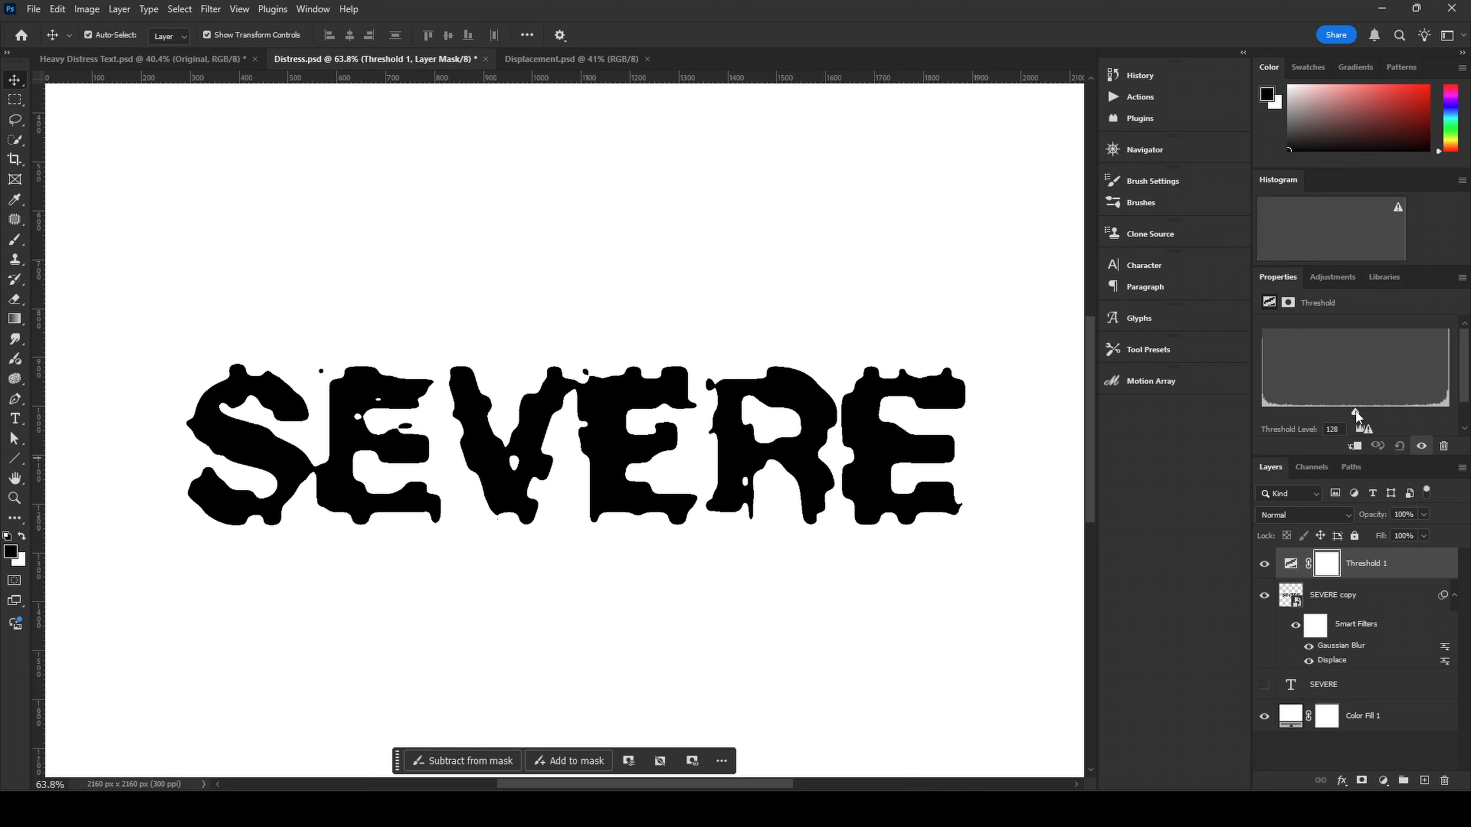
drag(1356, 411, 1389, 409)
click(1287, 436)
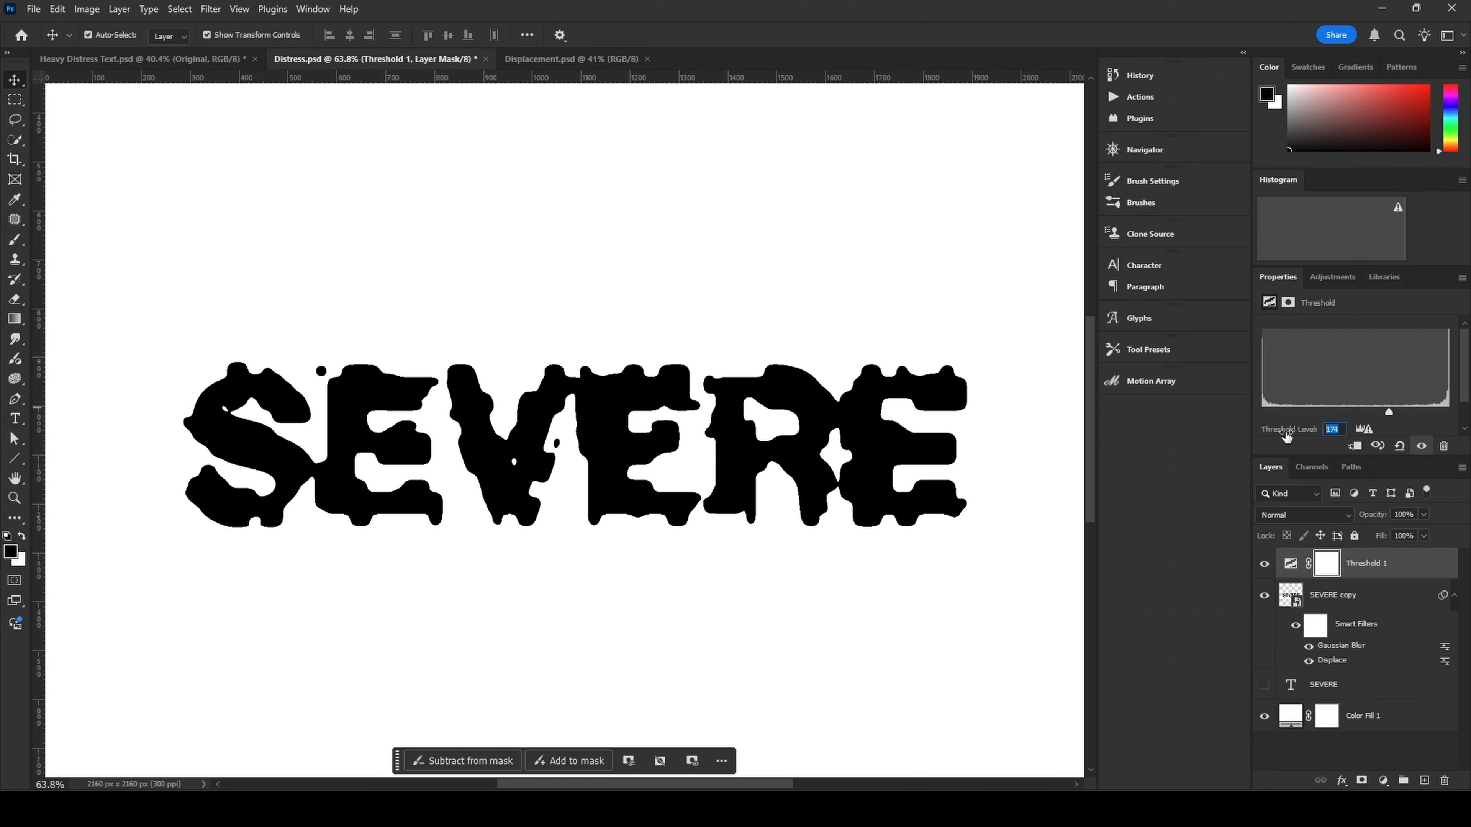
text(175)
click(1346, 606)
click(1293, 565)
Step: Examine the edges, holes and joins of the thresholded SEVERE lettering up close
scroll(470, 504, up, 4)
scroll(470, 504, down, 4)
scroll(436, 420, up, 3)
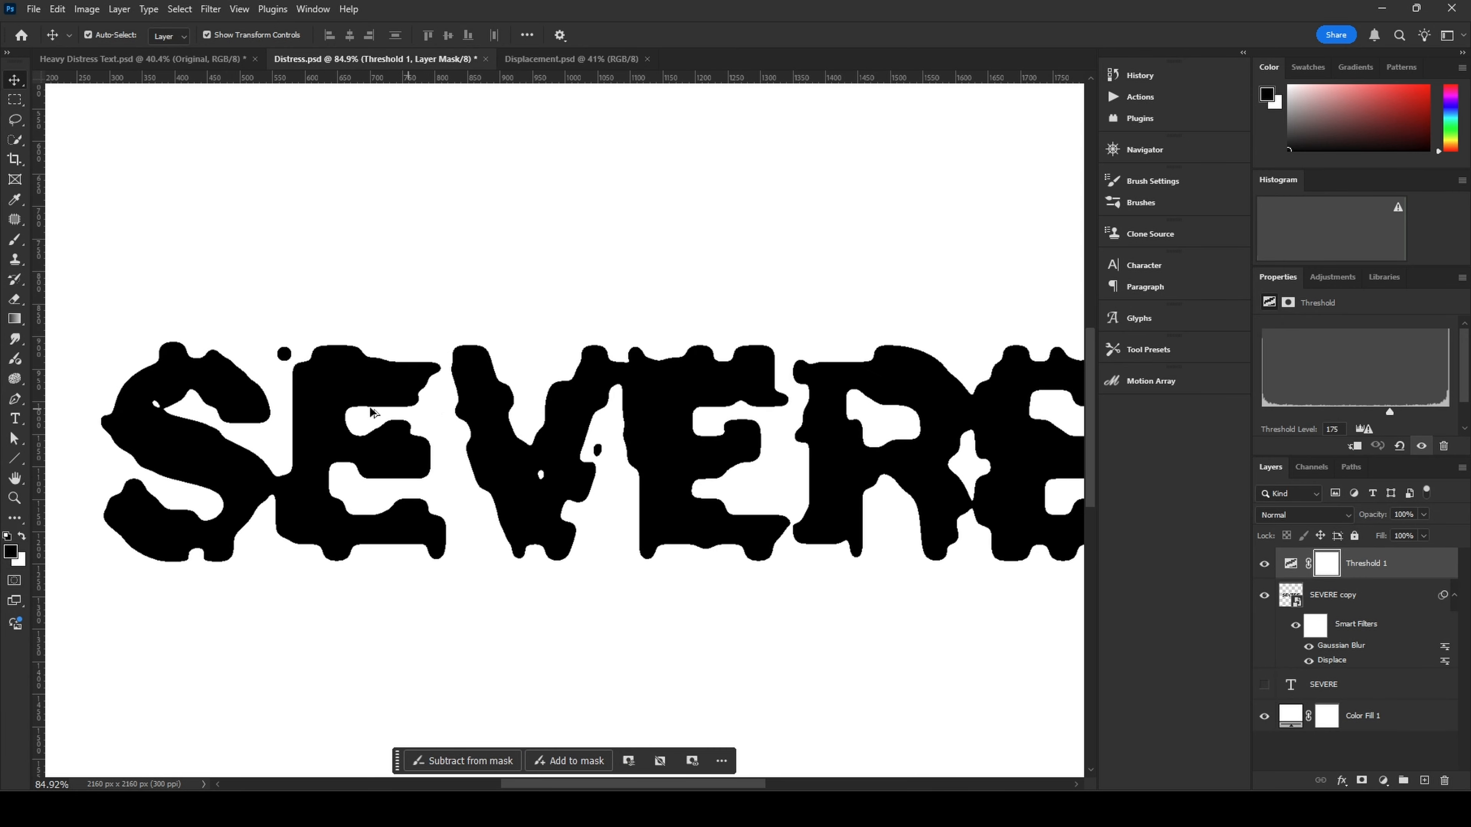
scroll(728, 502, down, 3)
scroll(615, 470, up, 3)
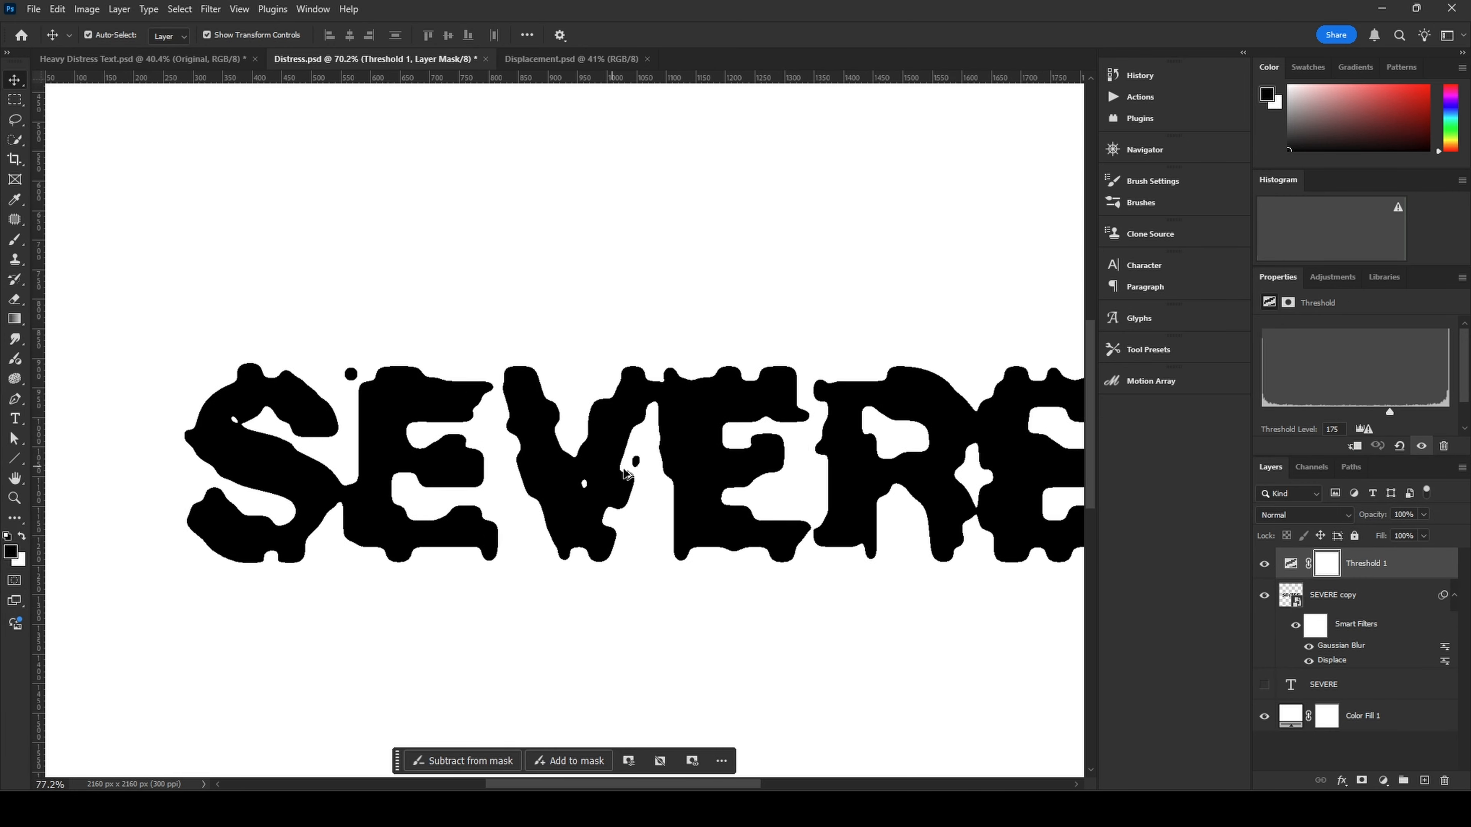
scroll(654, 444, down, 2)
drag(644, 450, 532, 444)
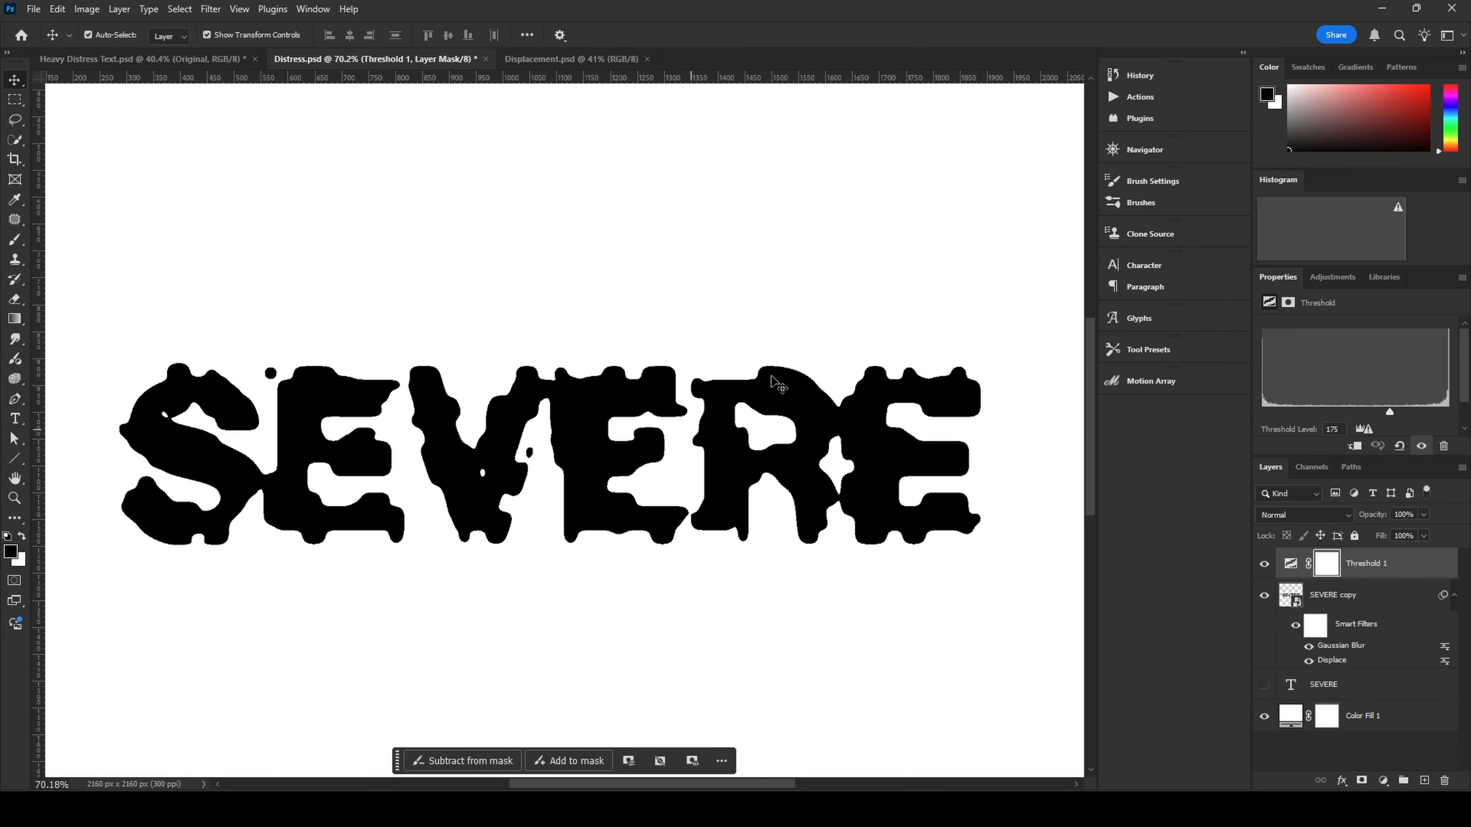
Step: Create a new empty layer between the SEVERE copy smart object and the Threshold adjustment
click(1383, 603)
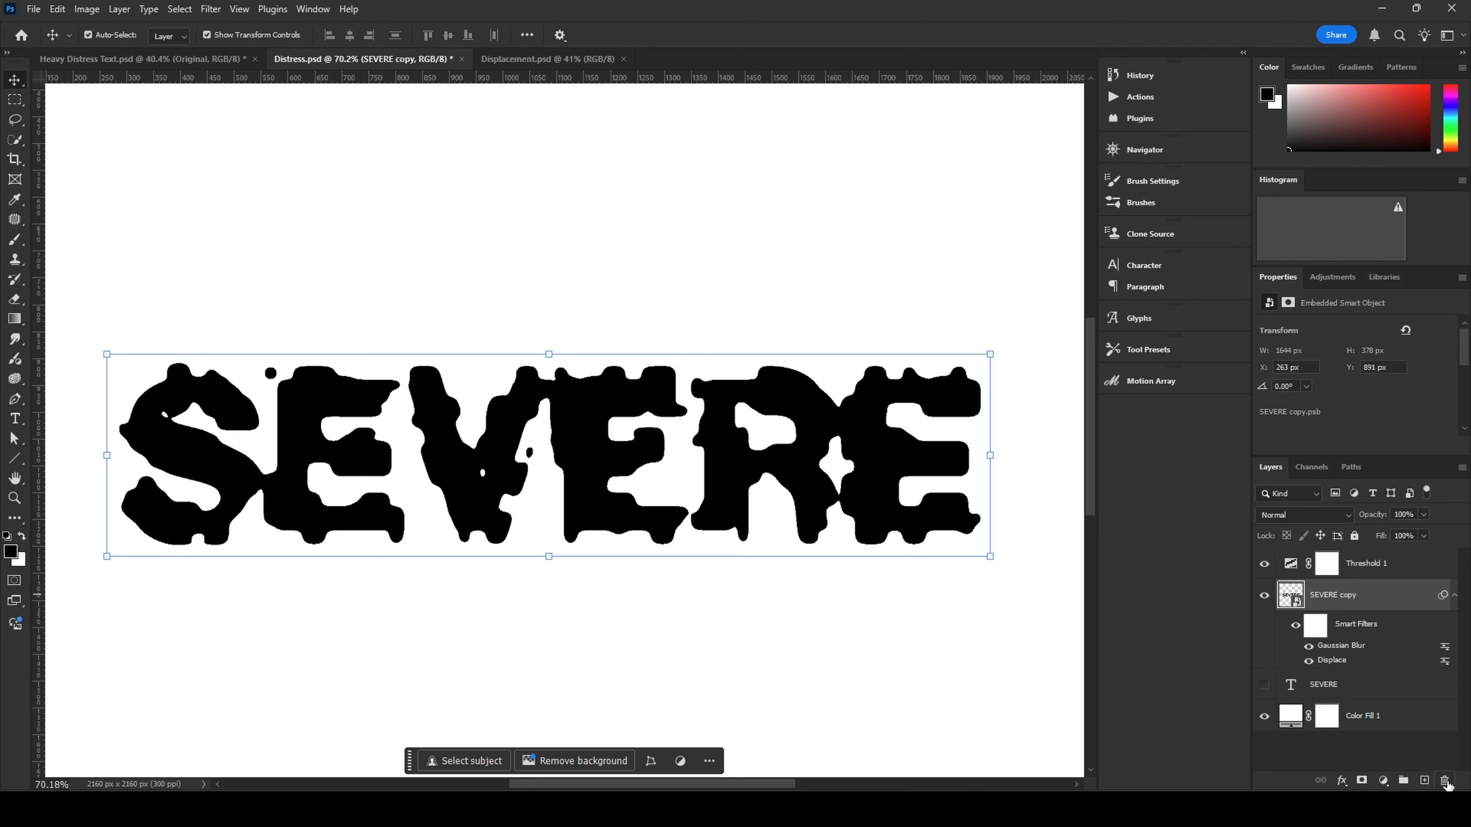
click(1292, 568)
click(1325, 599)
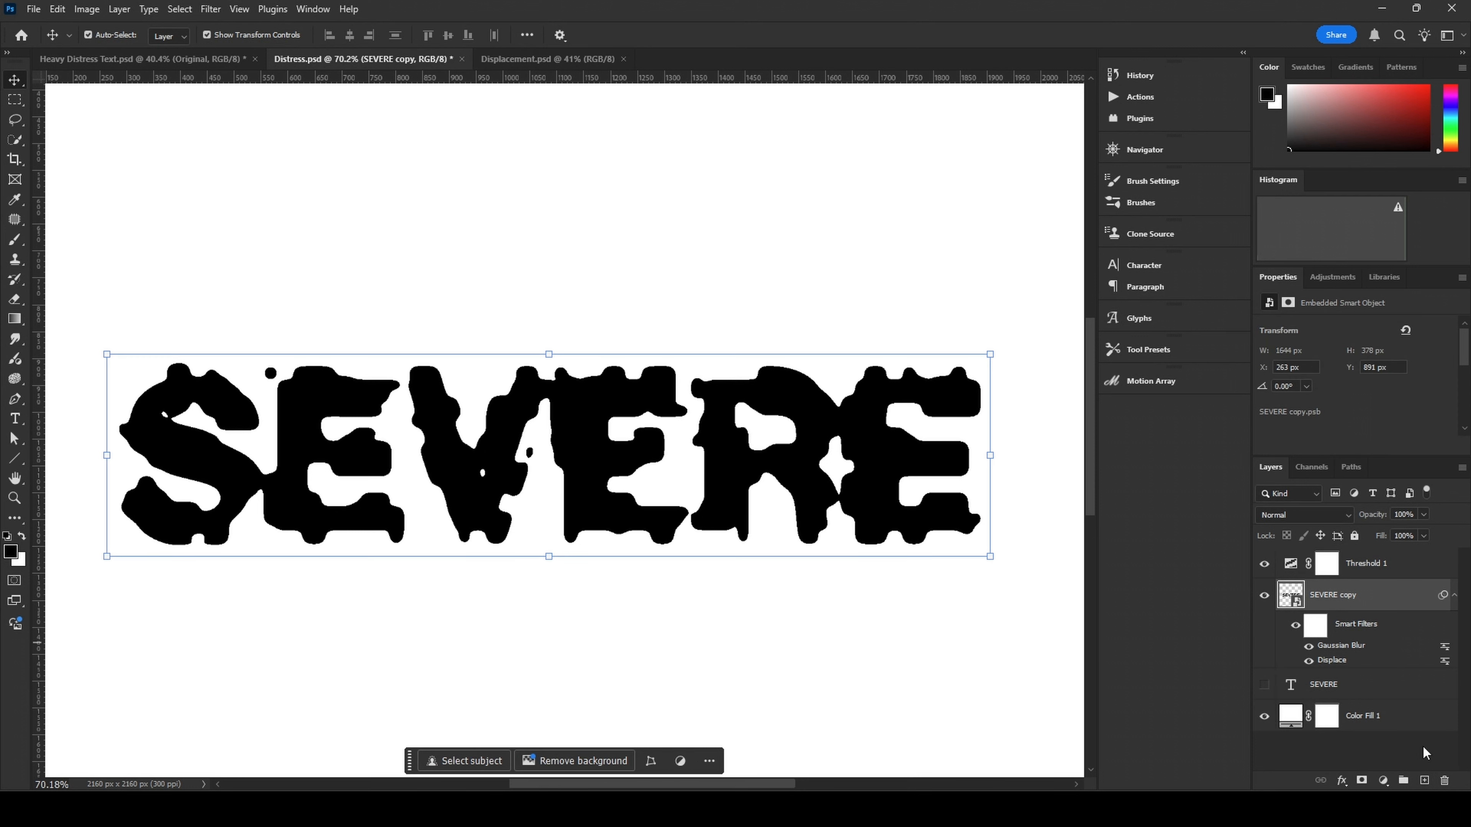
click(1424, 781)
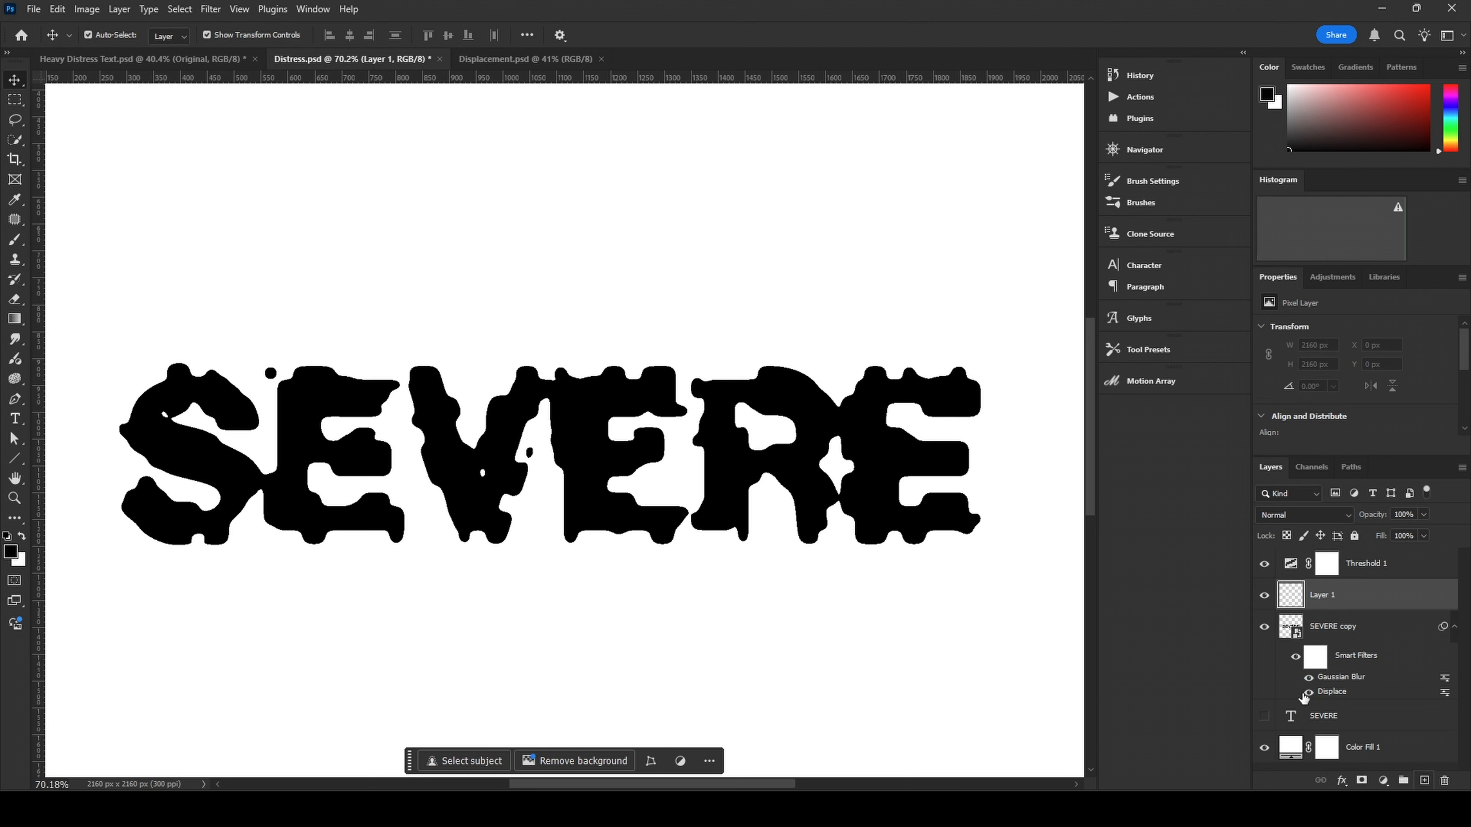
Step: Activate the Brush tool with the 50 px Soft Round tip at 0% hardness
key(b)
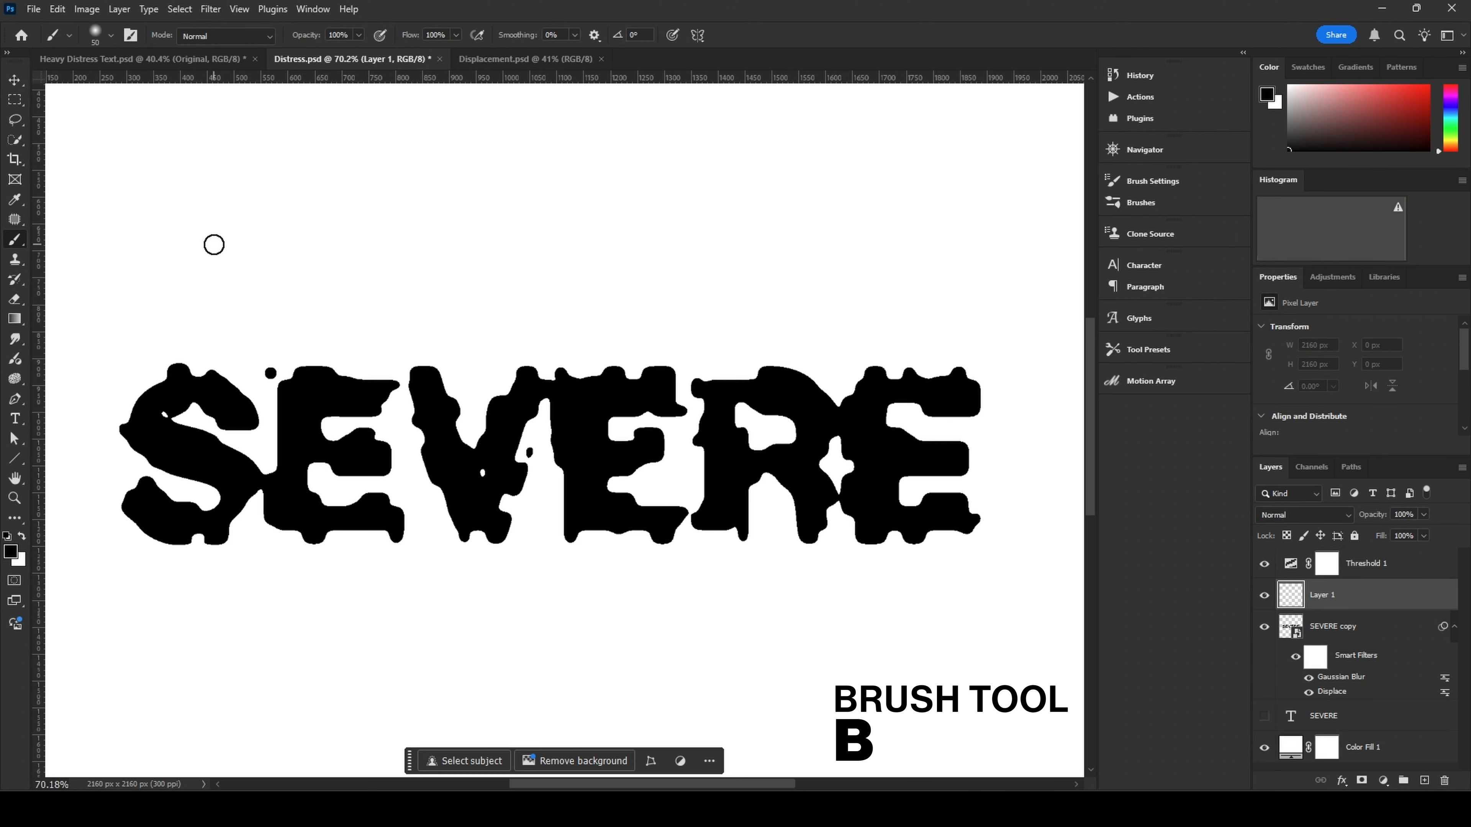
click(112, 36)
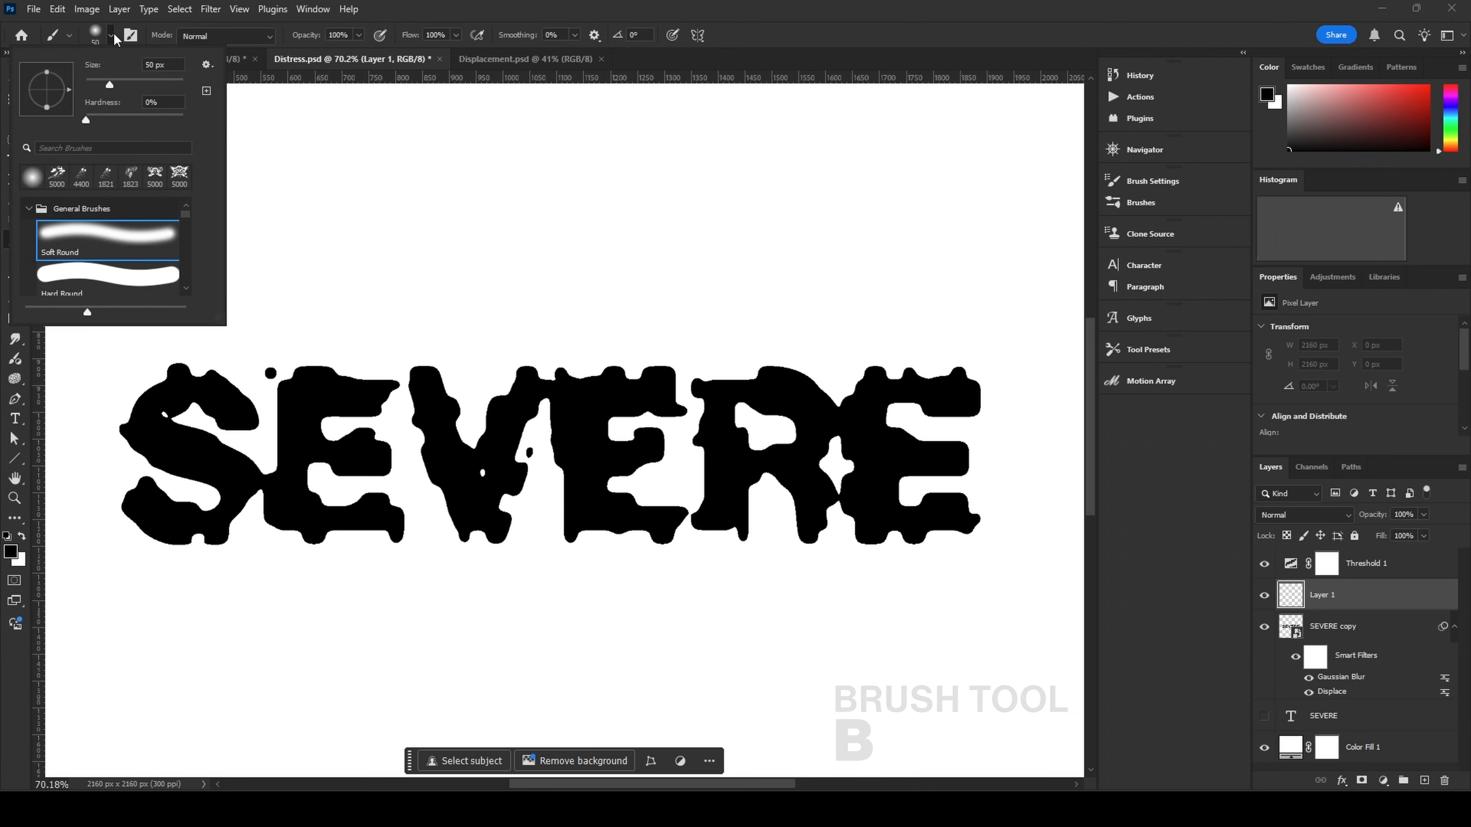
click(702, 5)
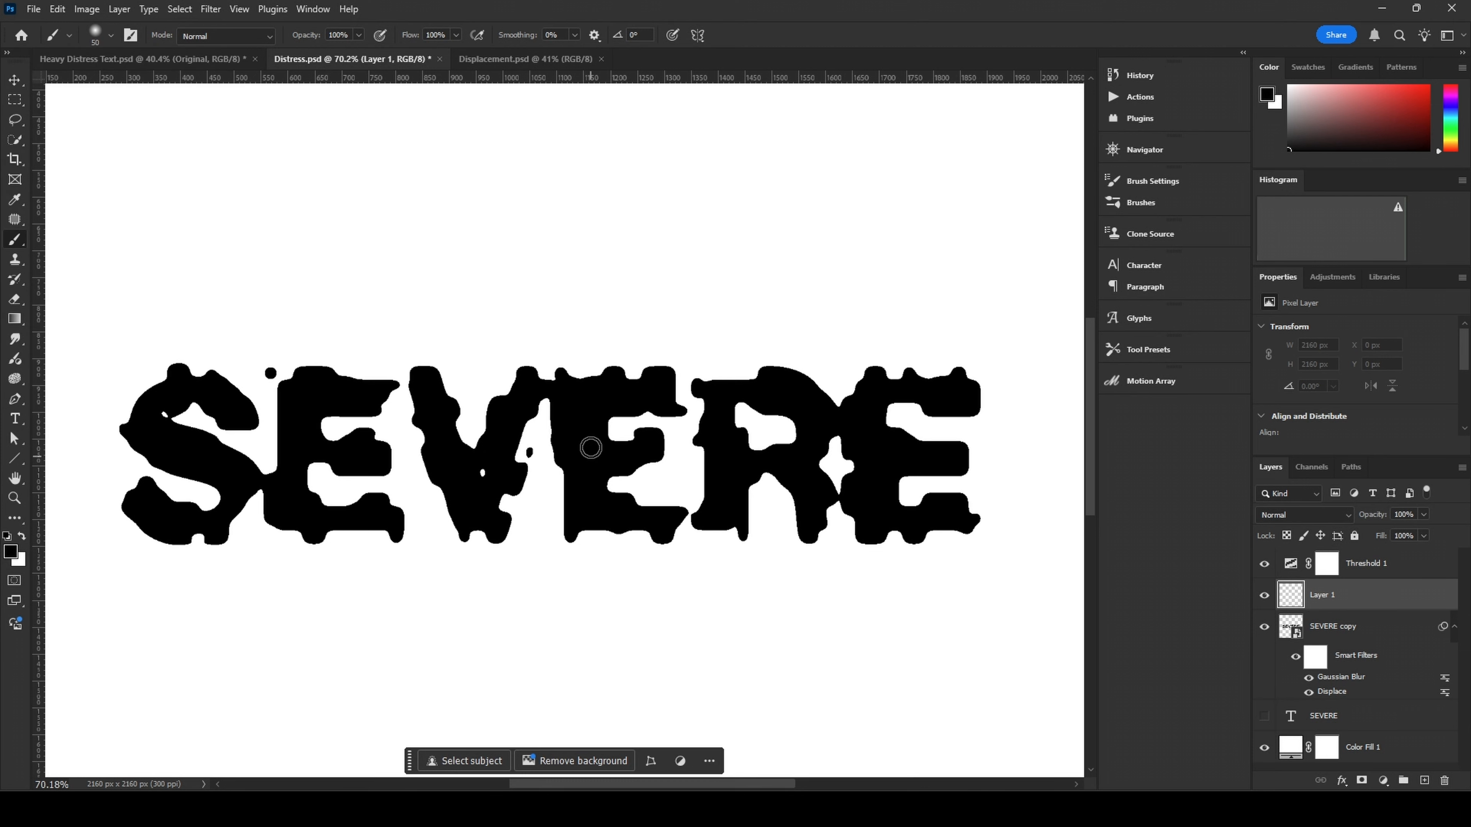
Step: Adjust the brush size to 50 px and paint black over the gap joining the second E's lower arm to the R
key(bracketright)
key(bracketright)
key(bracketright)
key(bracketright)
scroll(689, 509, up, 2)
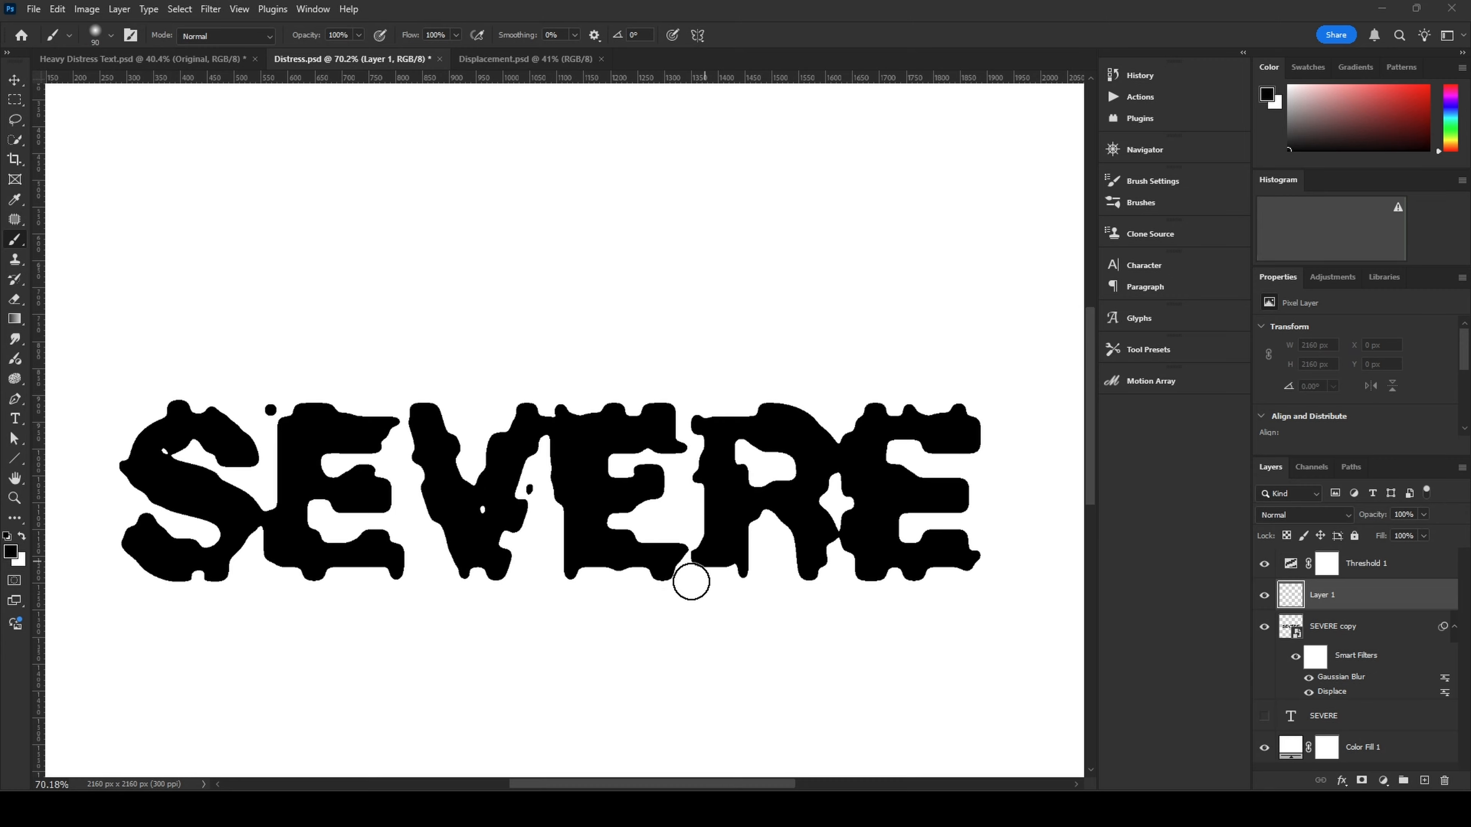
scroll(691, 582, up, 6)
drag(737, 523, 712, 506)
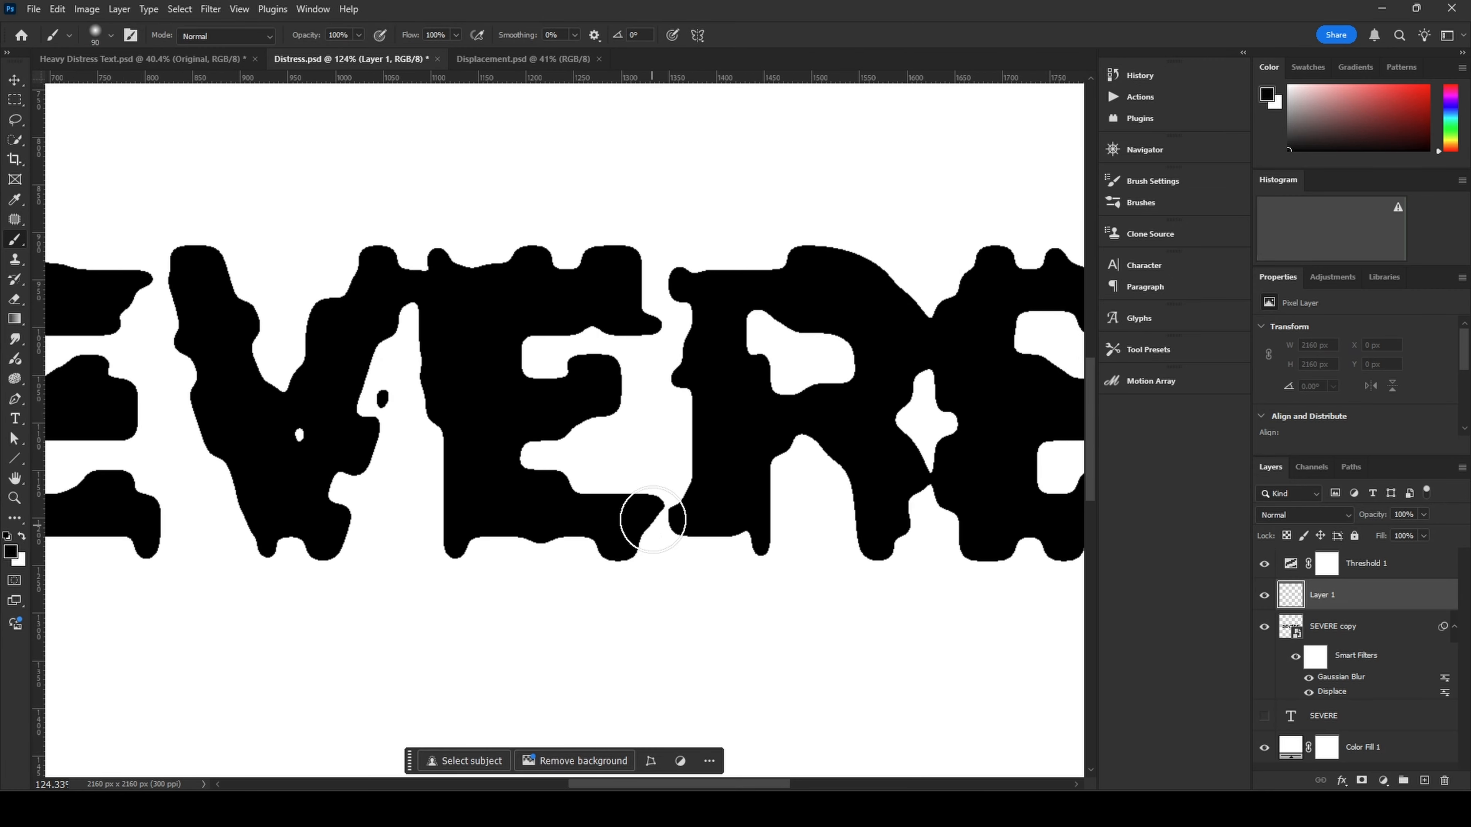
key(bracketleft)
key(bracketleft)
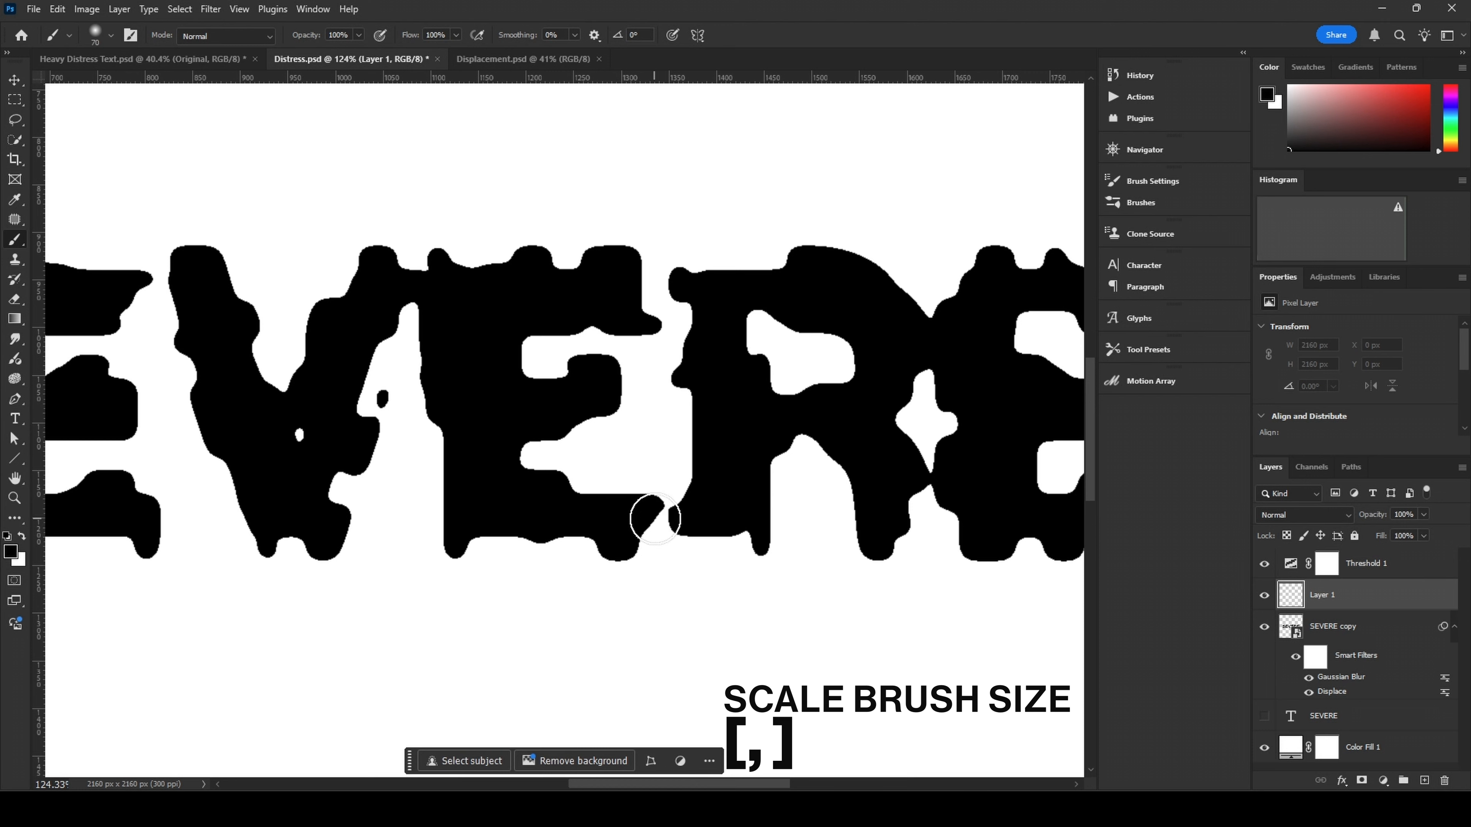
key(bracketleft)
key(bracketleft)
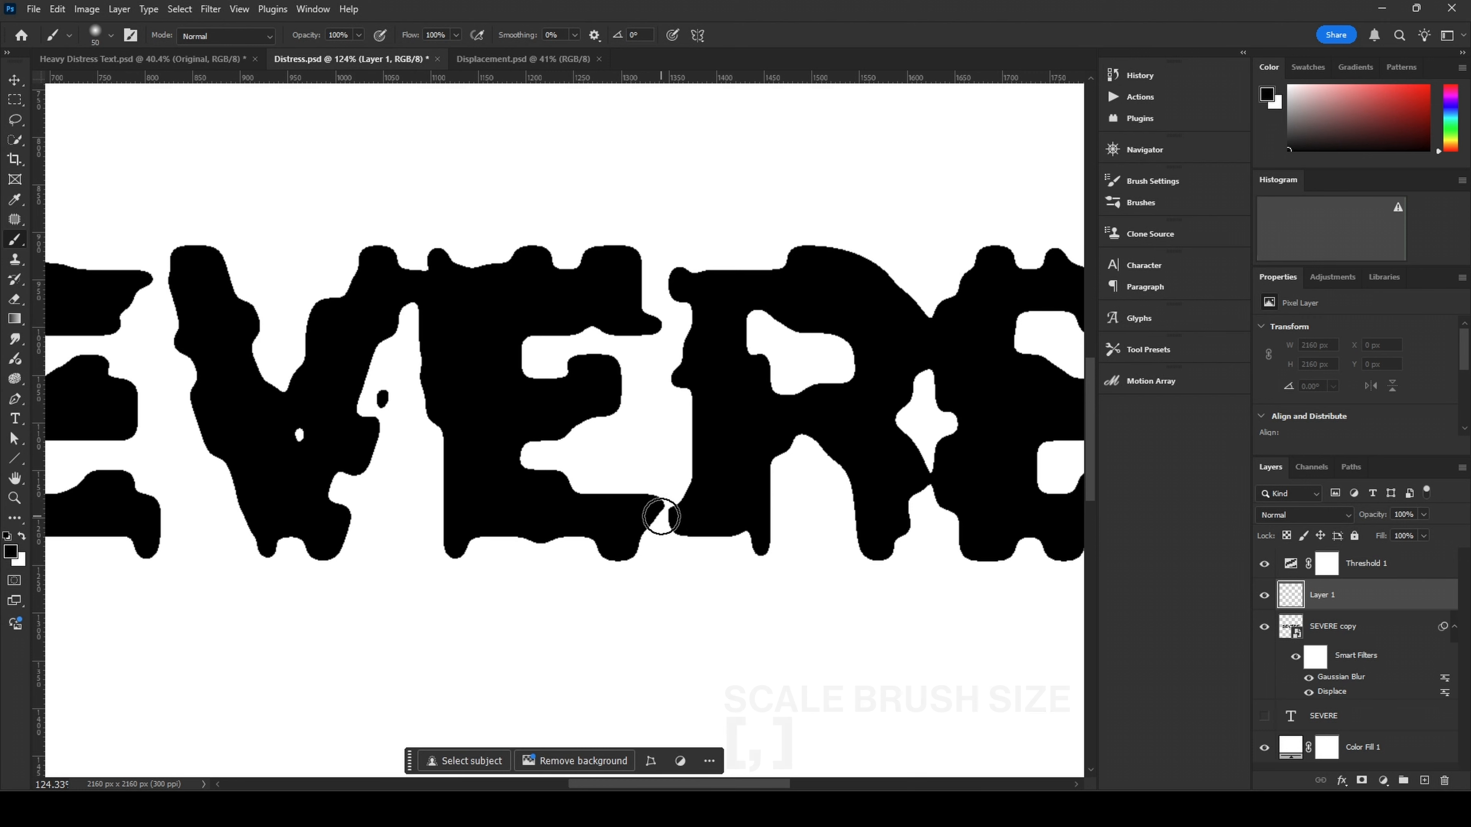
drag(660, 512, 666, 515)
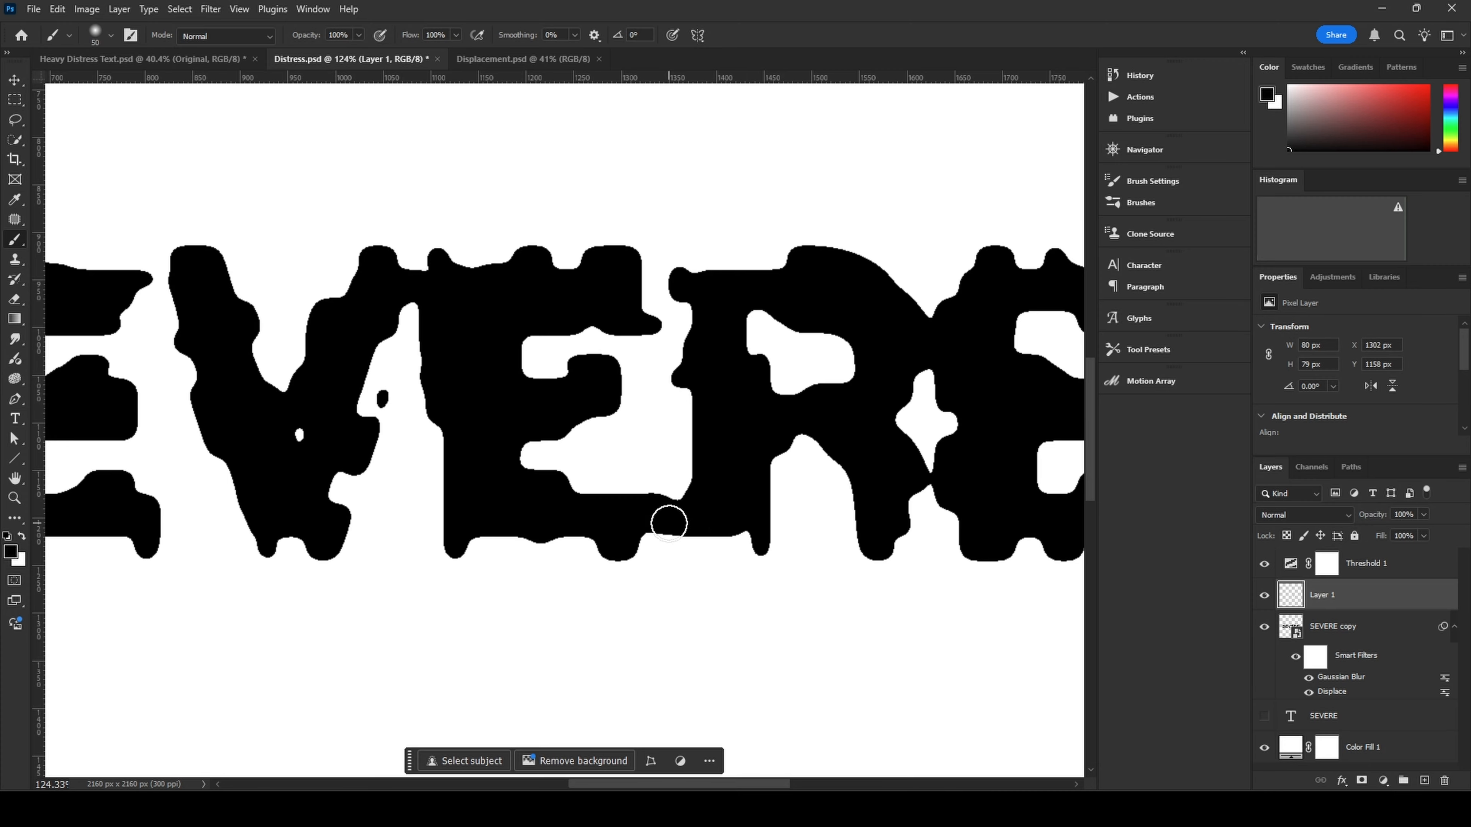
scroll(669, 523, up, 5)
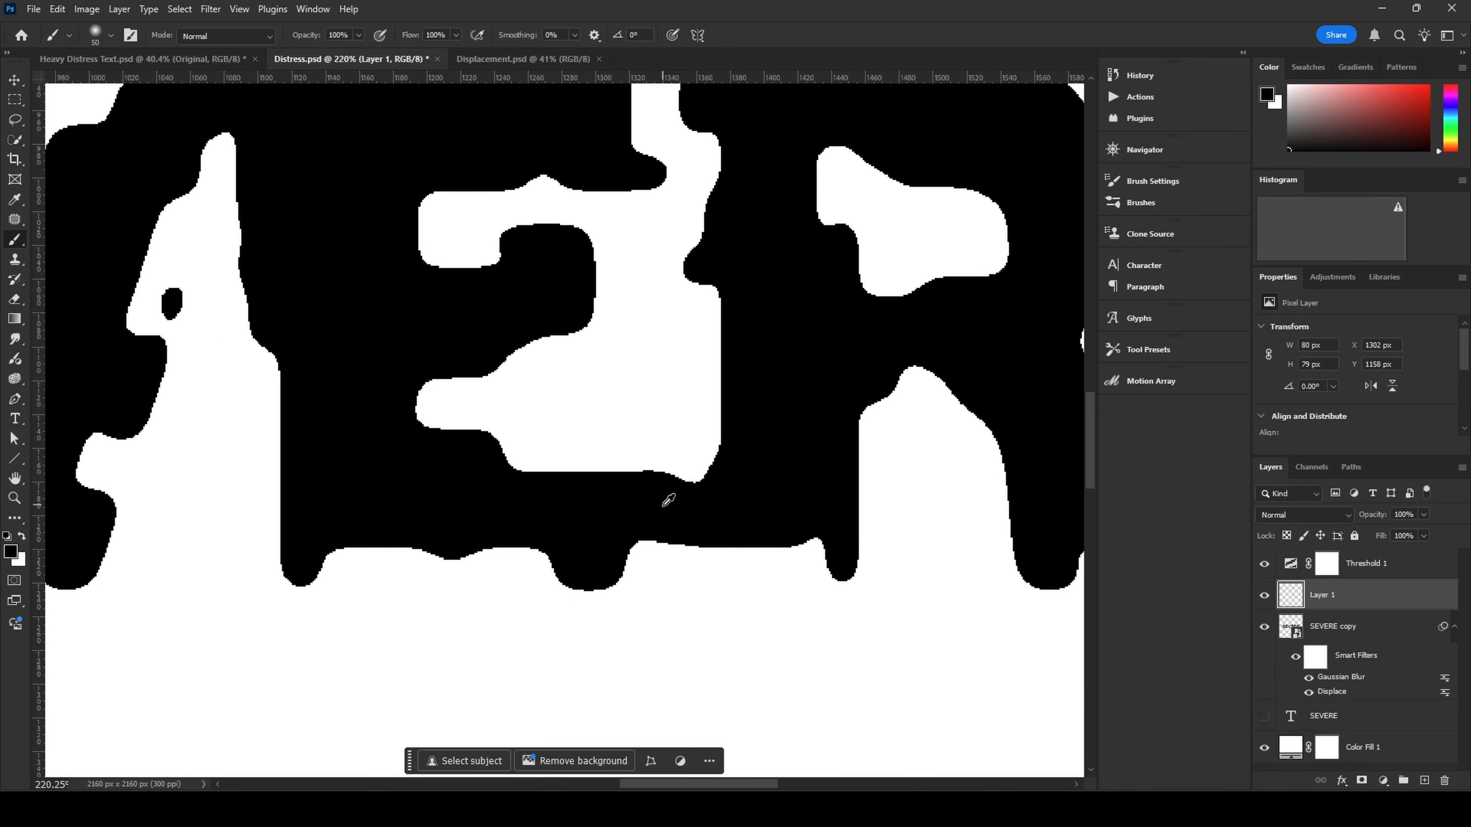
Step: Reduce the brush size and paint black to connect the first E's upper arm to the top of the V
scroll(668, 500, down, 6)
scroll(794, 498, up, 2)
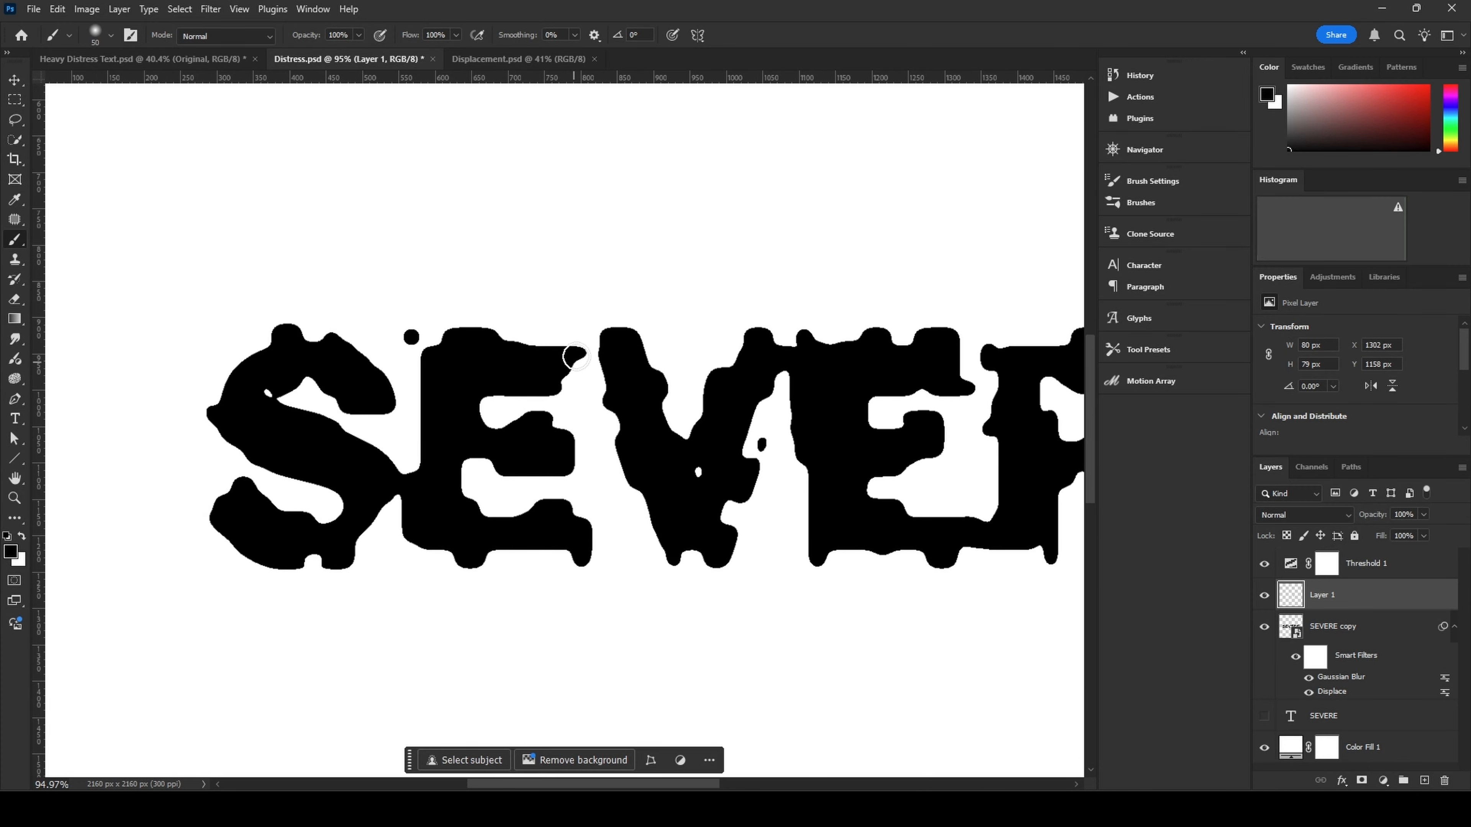
scroll(575, 356, up, 1)
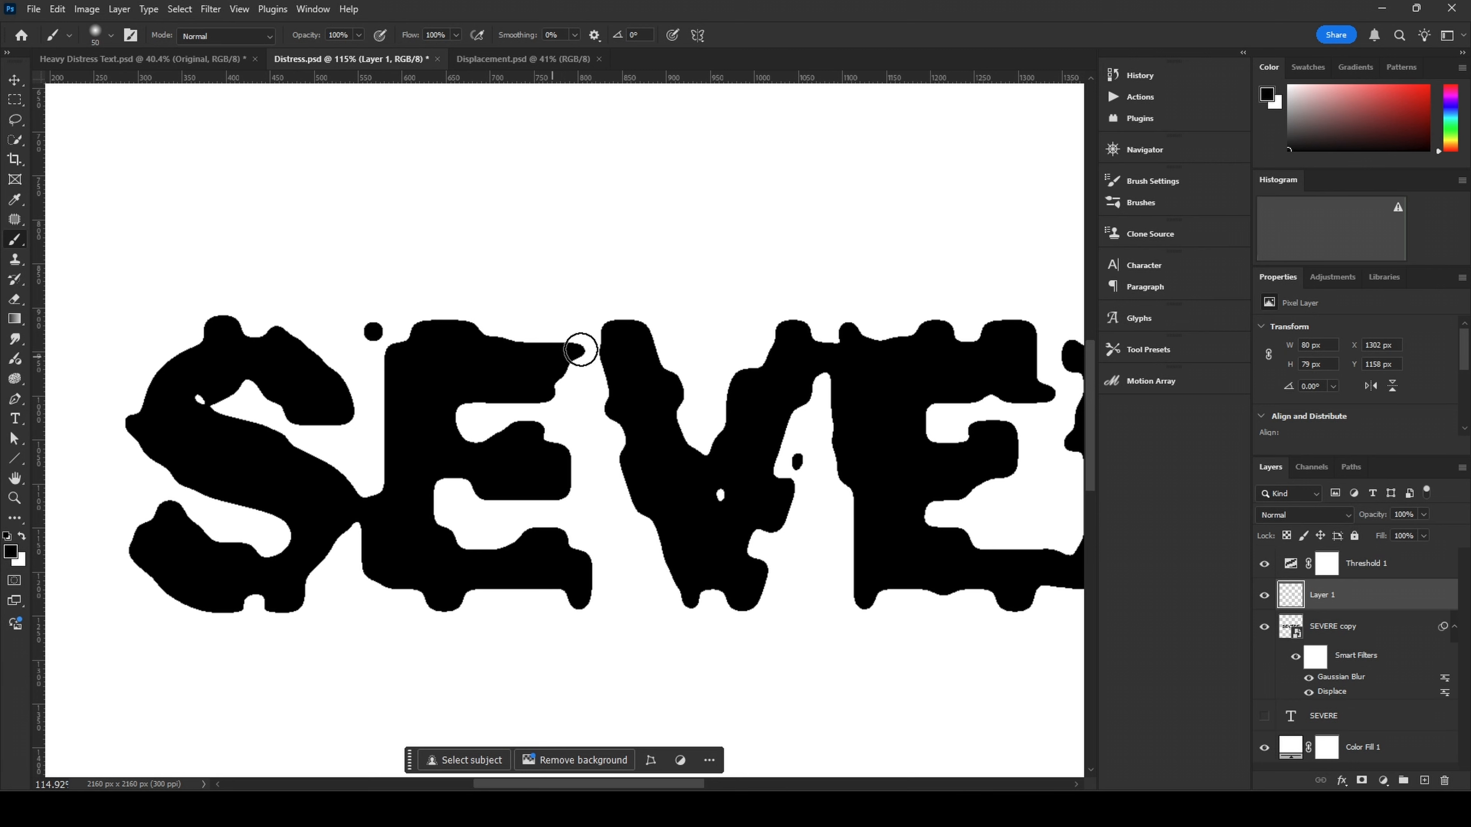
key(bracketleft)
key(bracketleft)
click(589, 351)
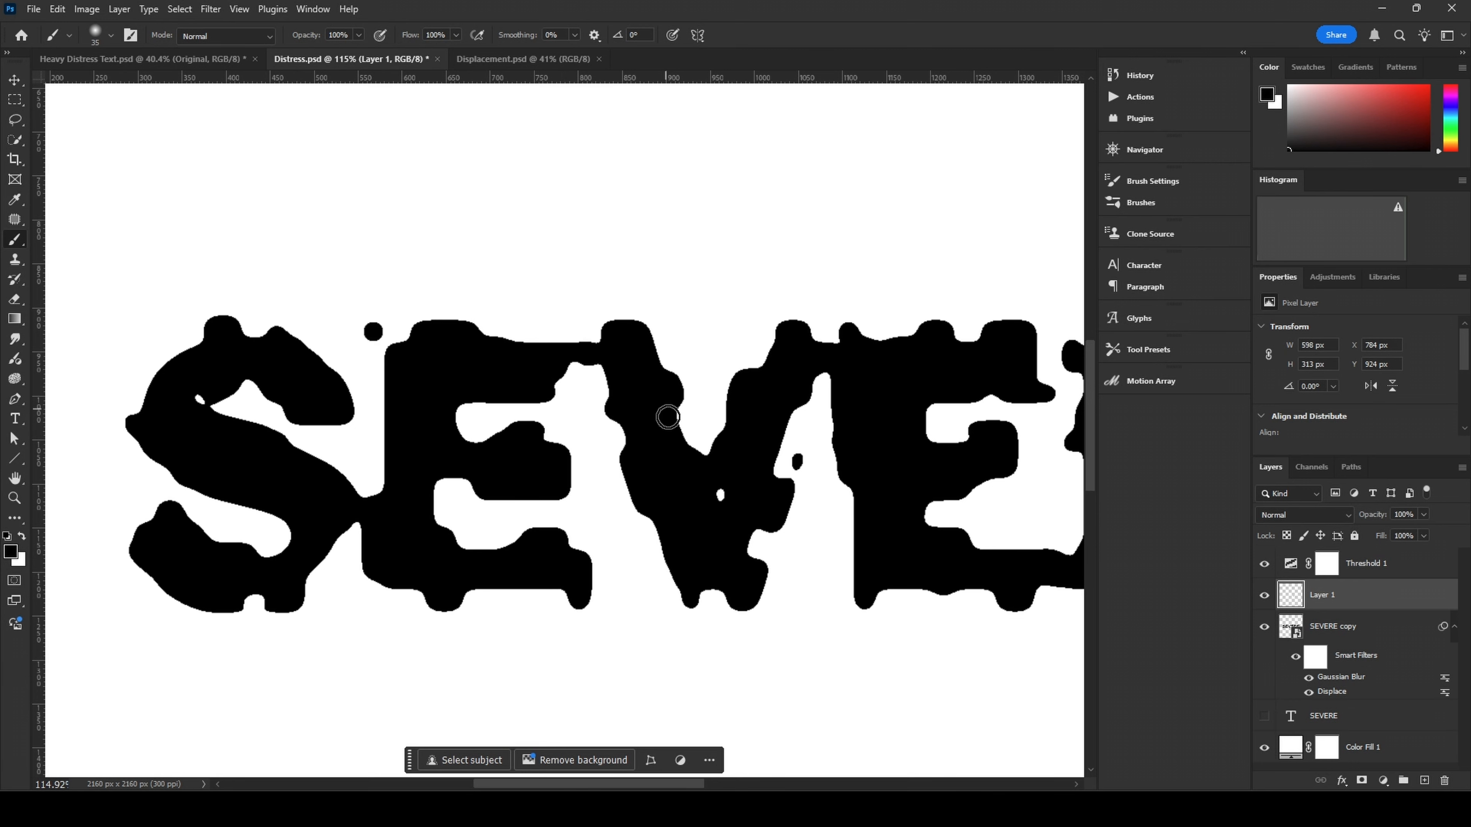
Step: Move the Color Fill 1 layer above the hidden SEVERE text layer, directly below the SEVERE copy smart object
scroll(668, 417, down, 4)
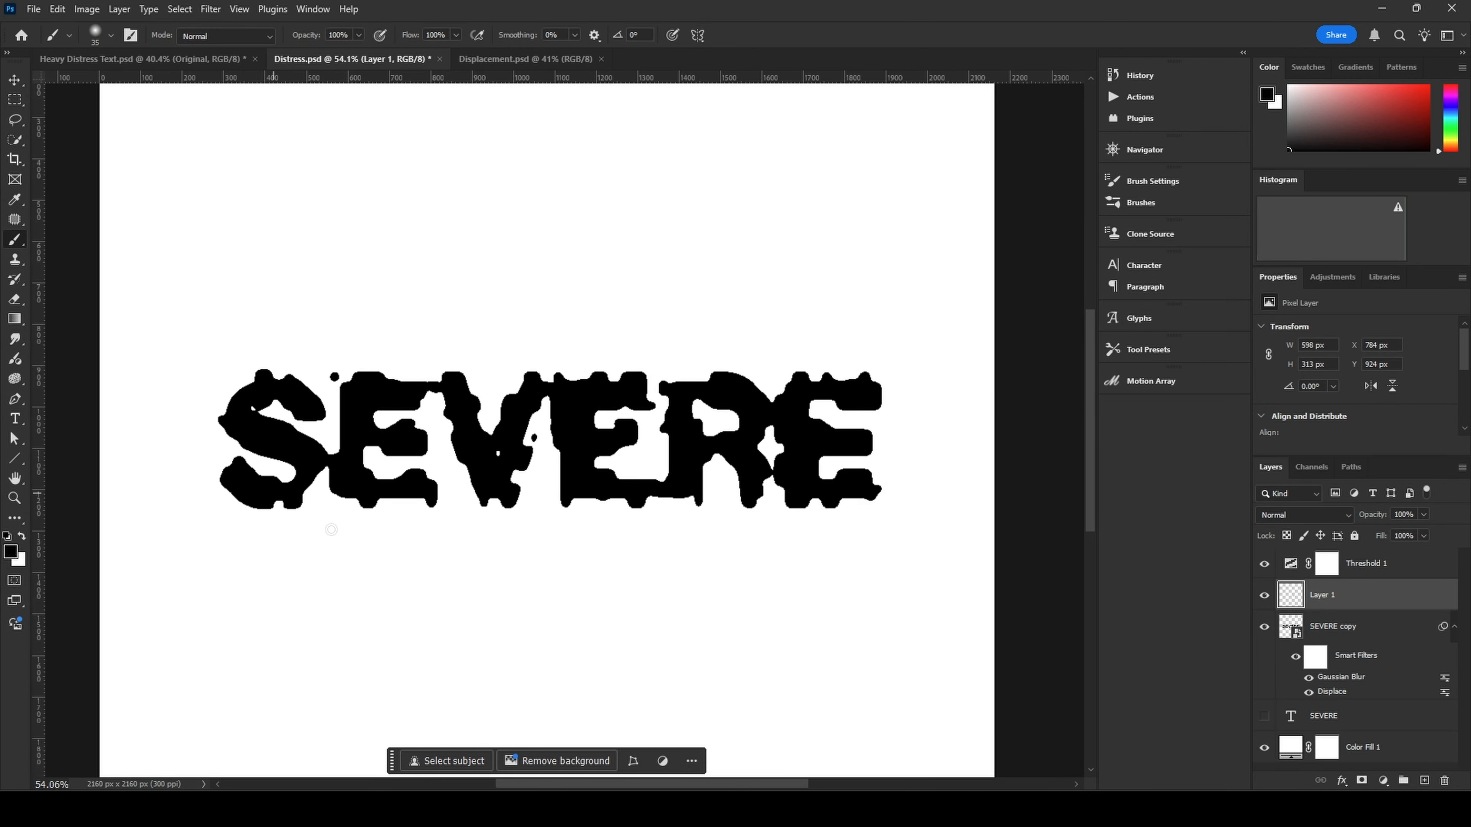
scroll(771, 559, down, 2)
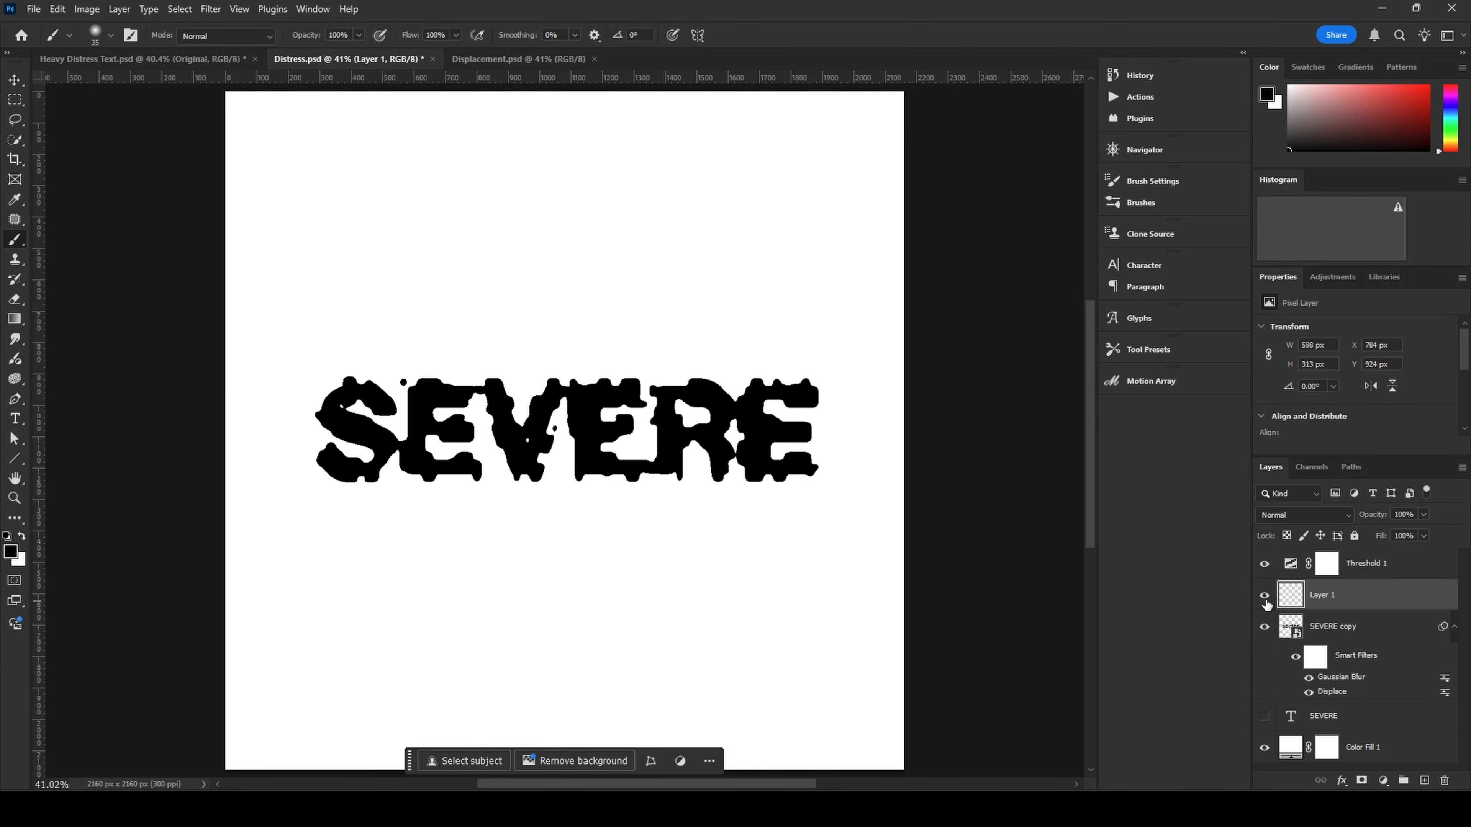
click(1381, 754)
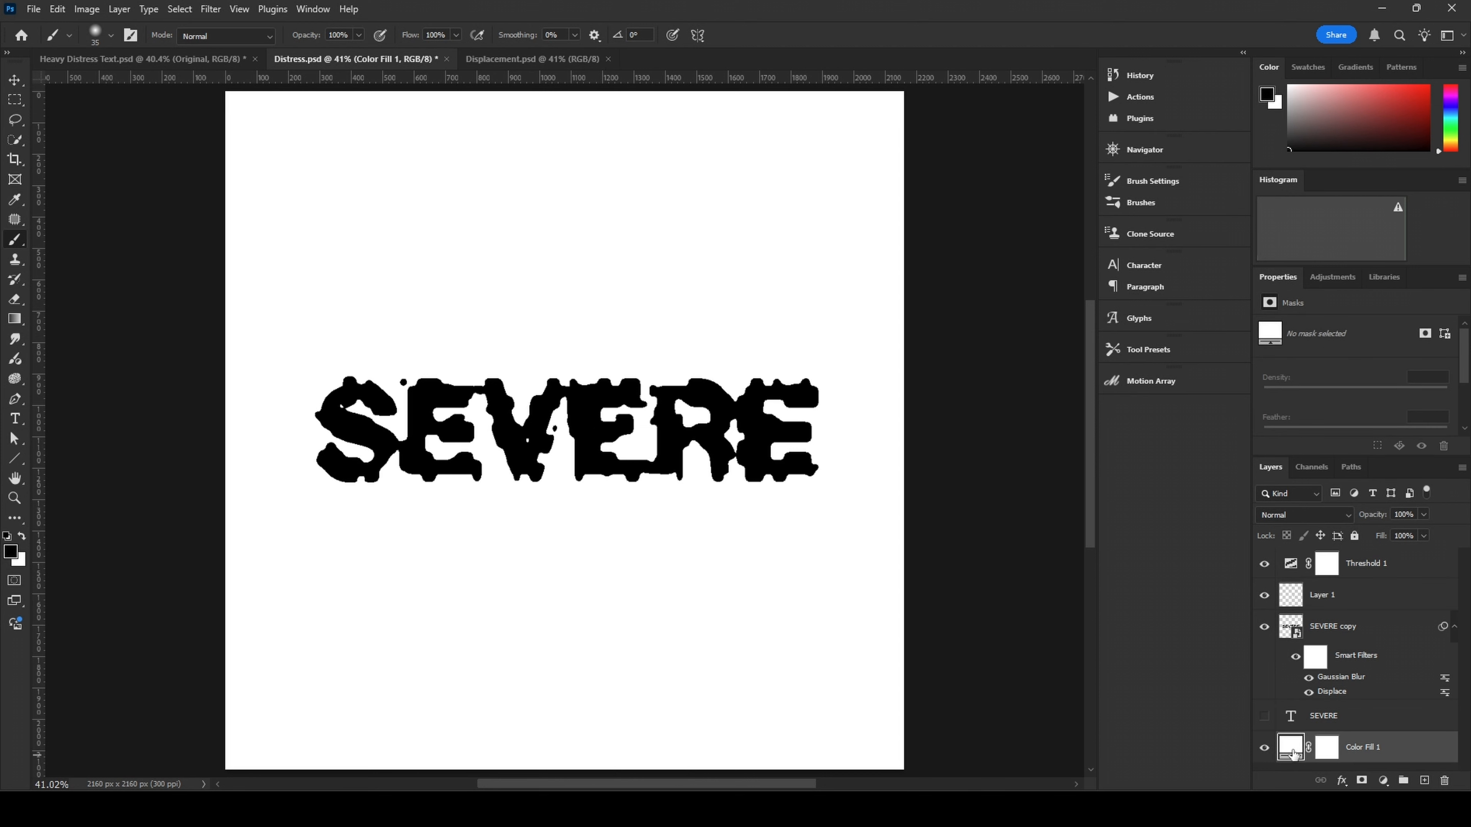
drag(1292, 753, 1290, 702)
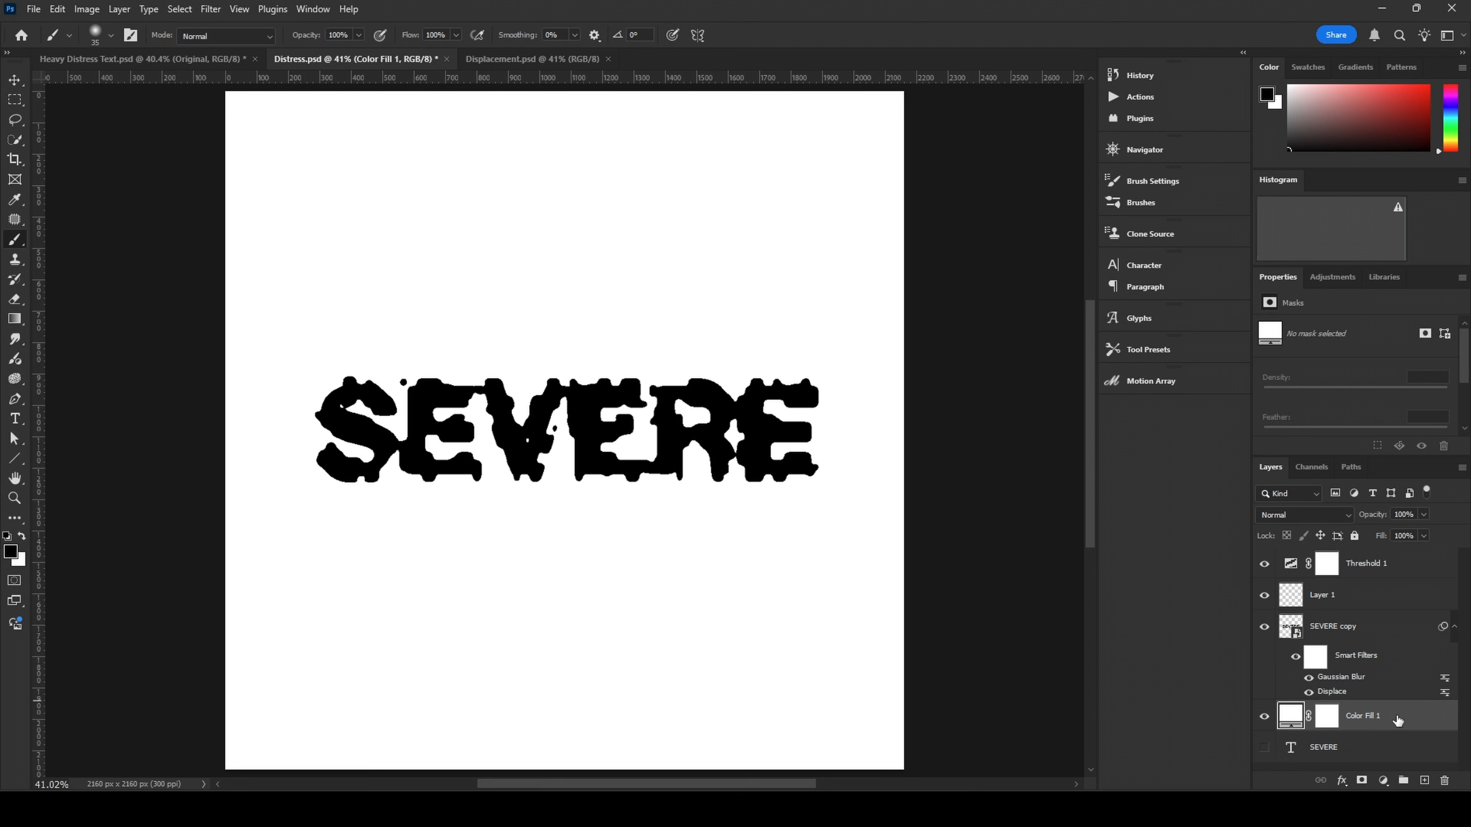
Step: Group the layers from Color Fill 1 up to Threshold 1 and name the group "Initial Adjustmenets"
shift+click(1291, 566)
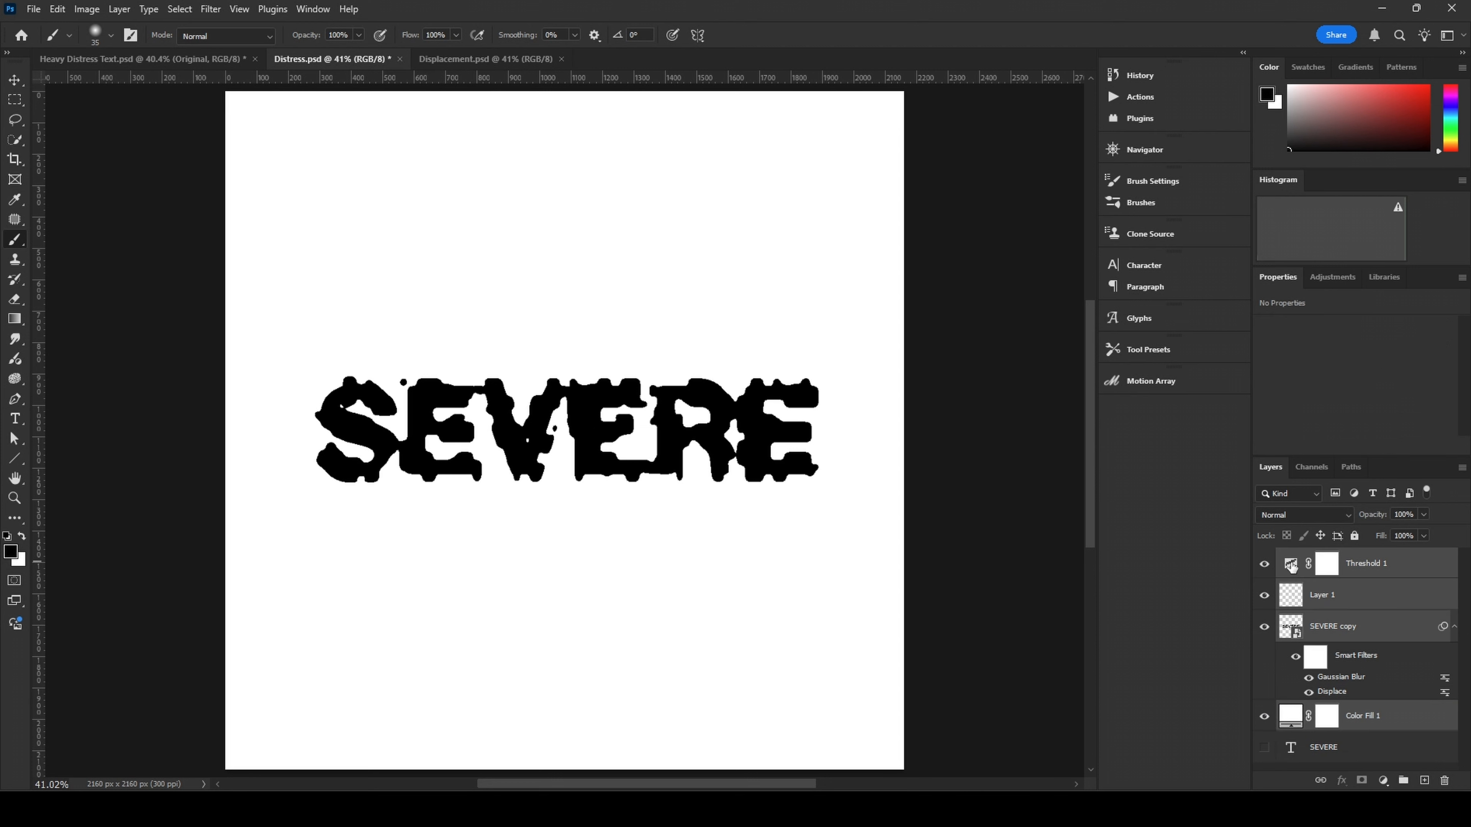
key(ctrl+g)
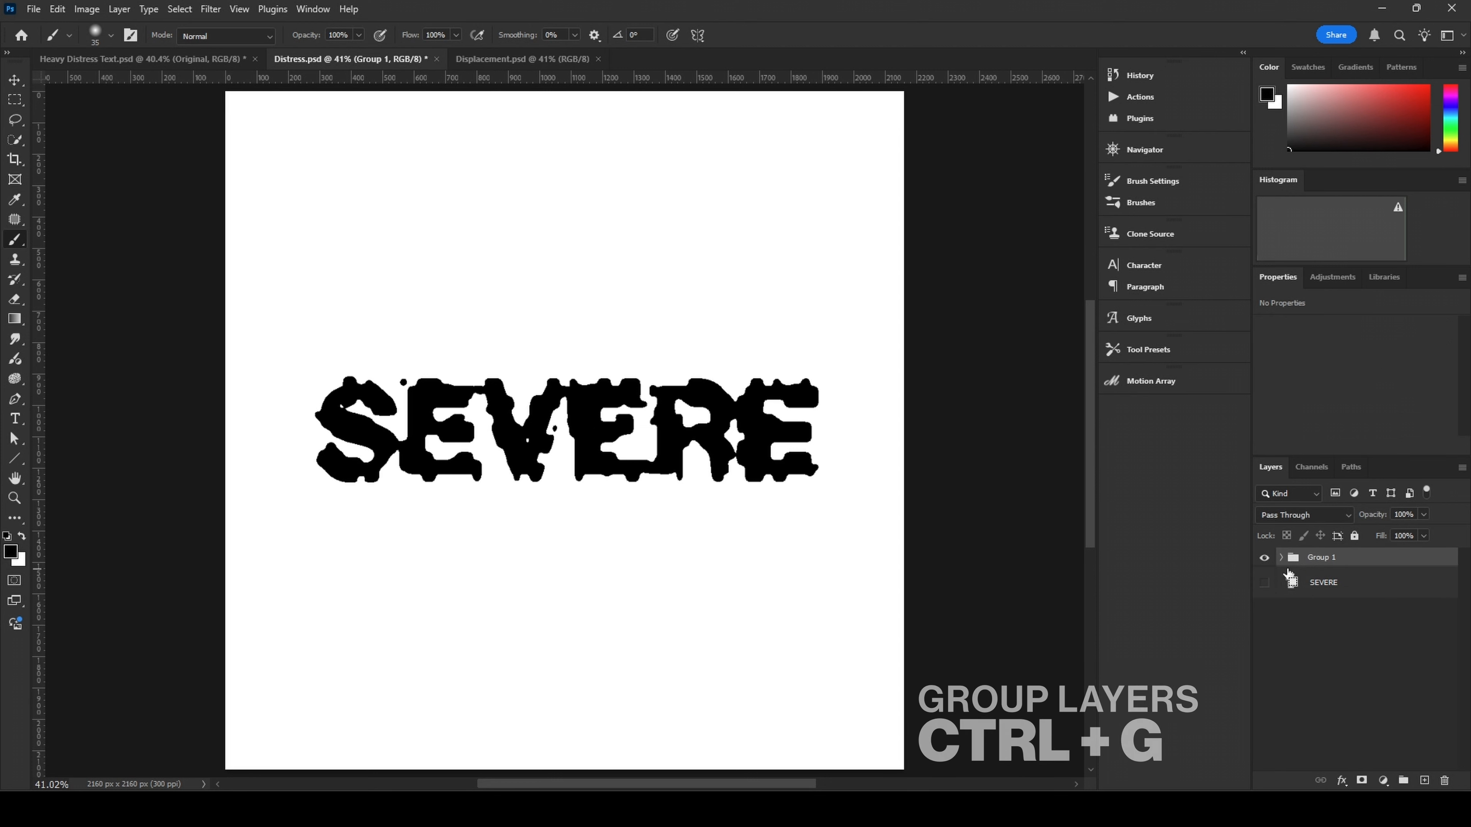
double_click(1327, 558)
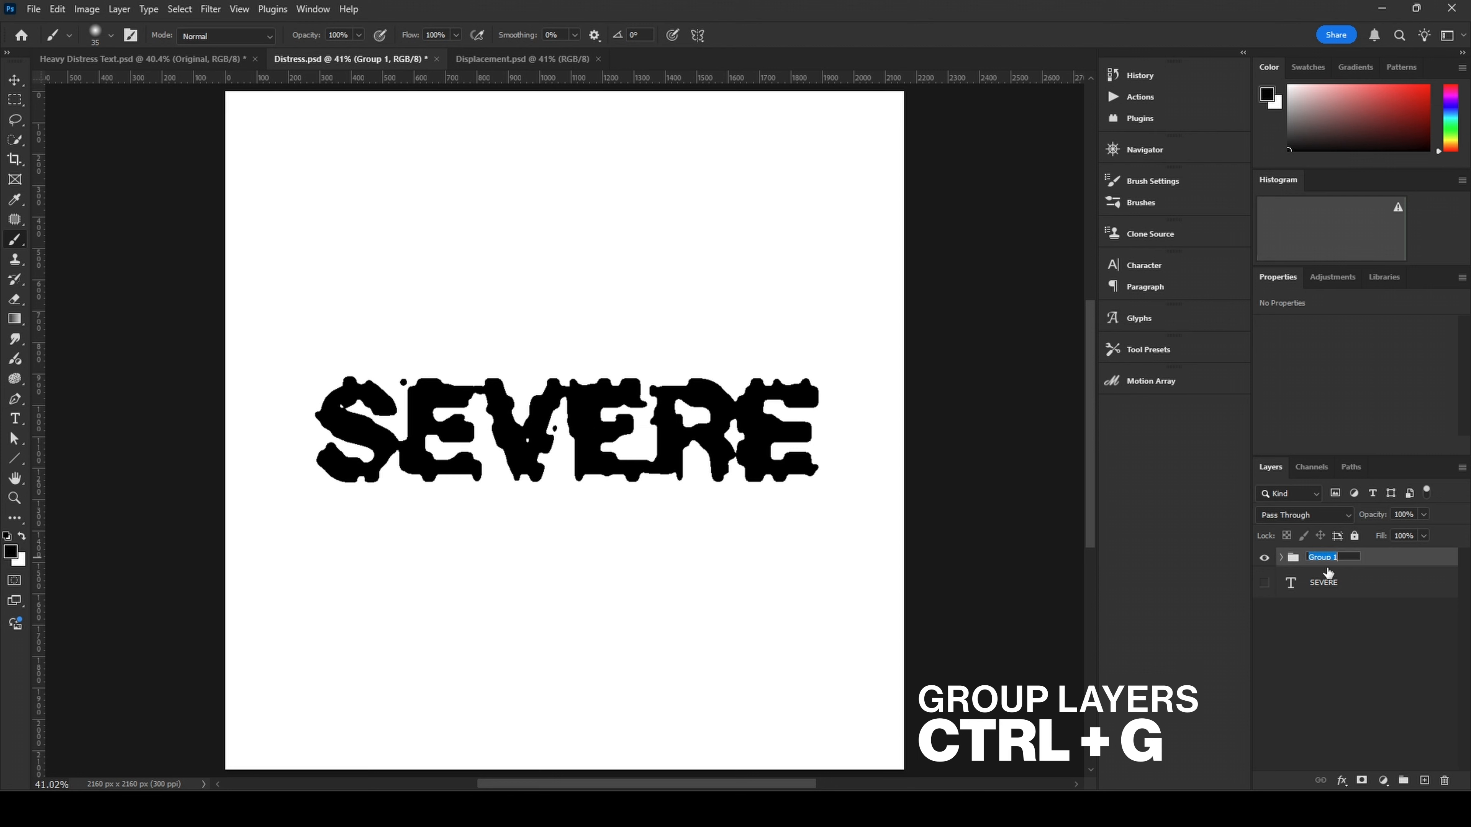
text(In)
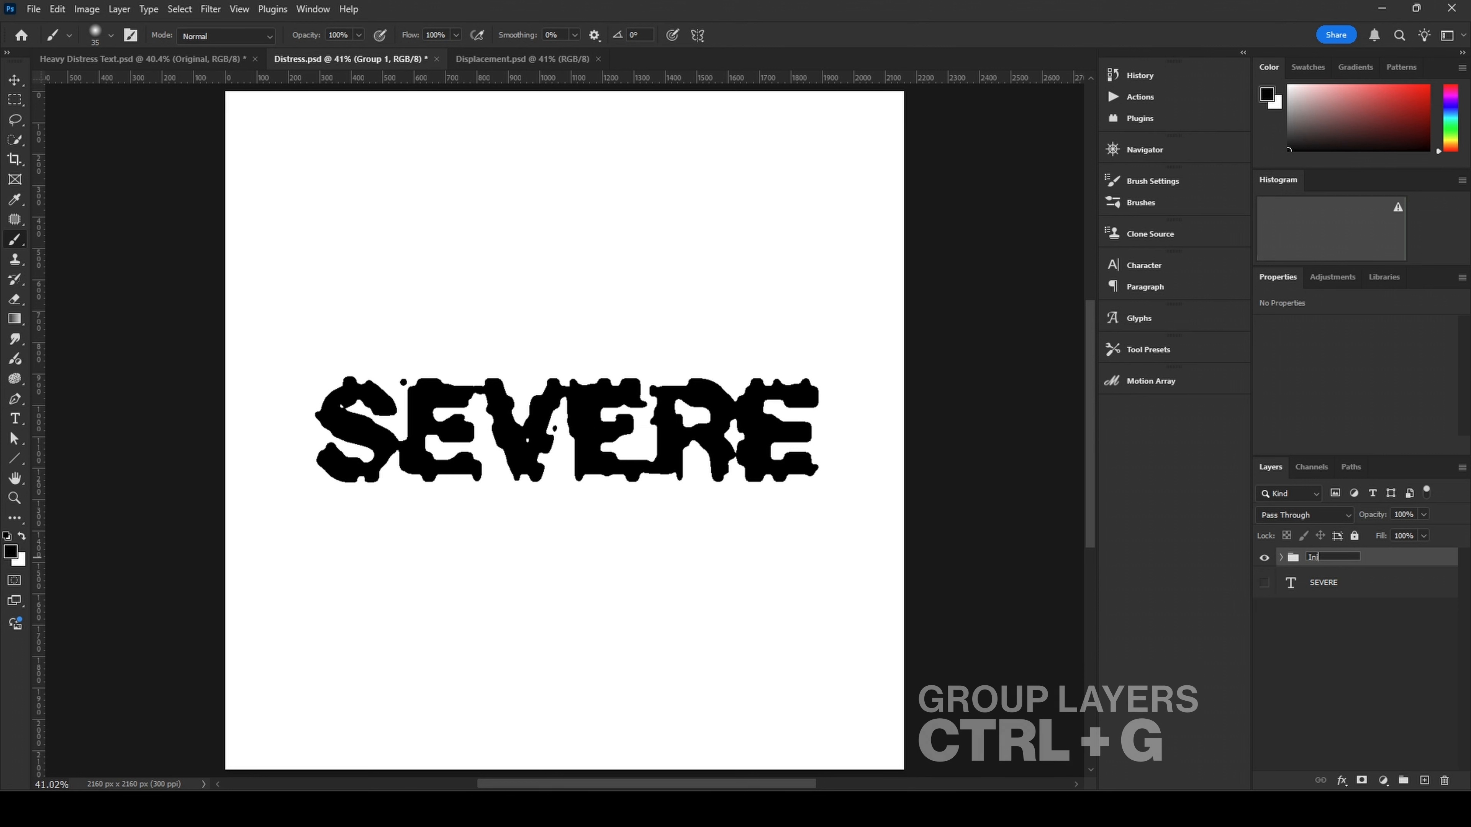
text(itial Adjustmenets)
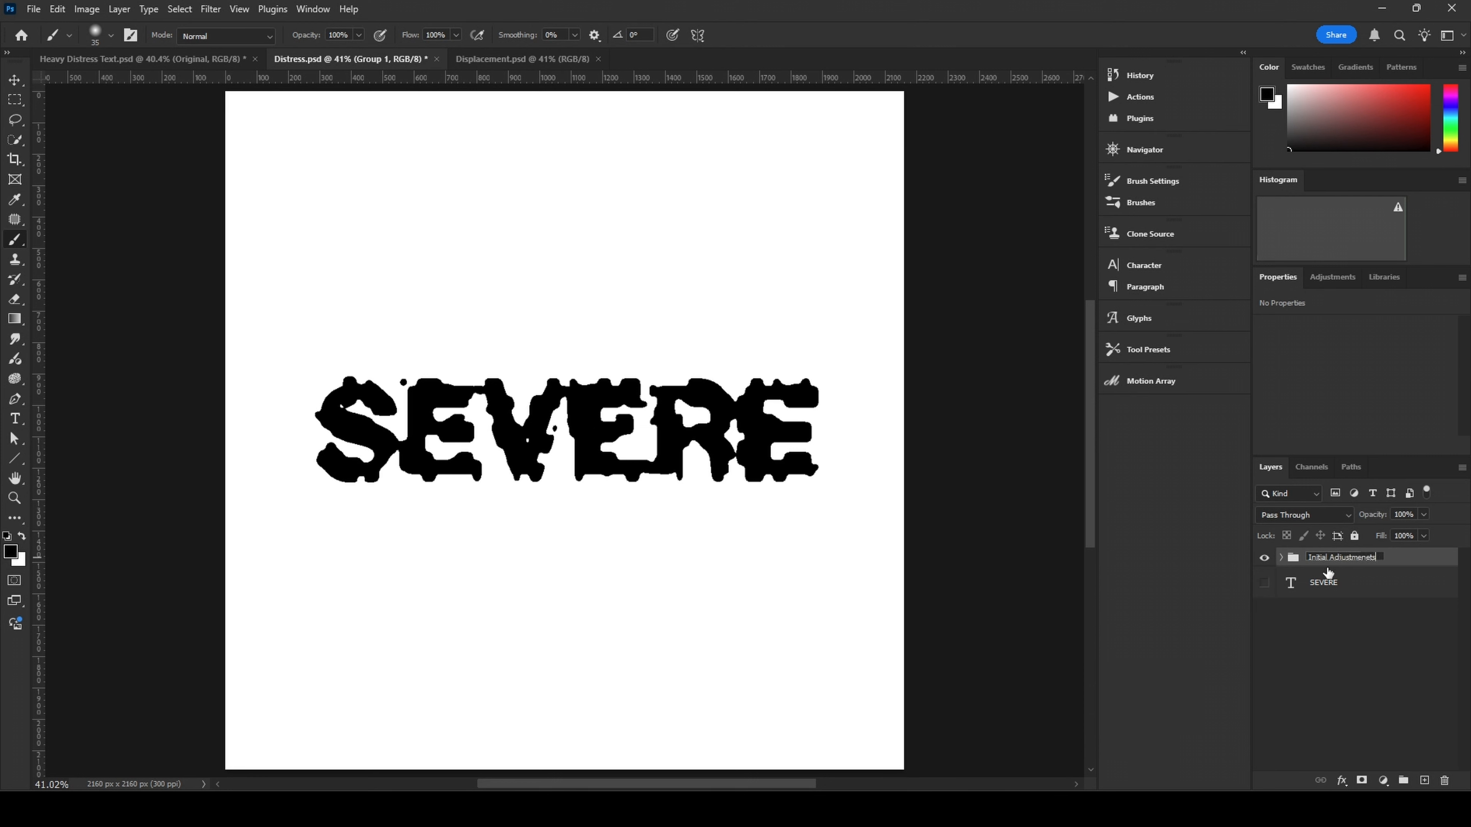
key(Return)
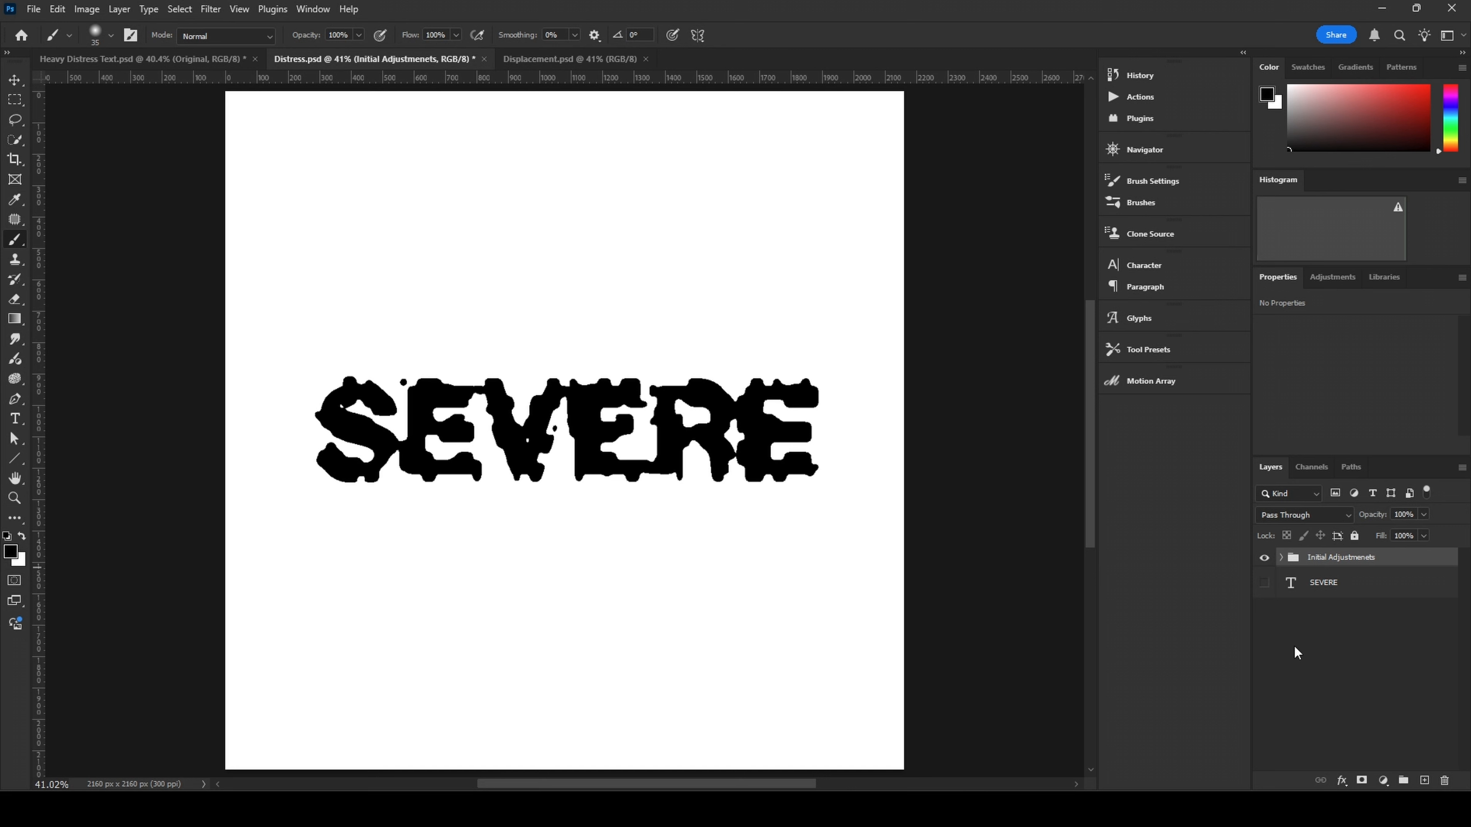
Step: Duplicate the Initial Adjustmenets group and merge the copy into a single pixel layer, with the original group hidden
click(1304, 634)
click(1353, 570)
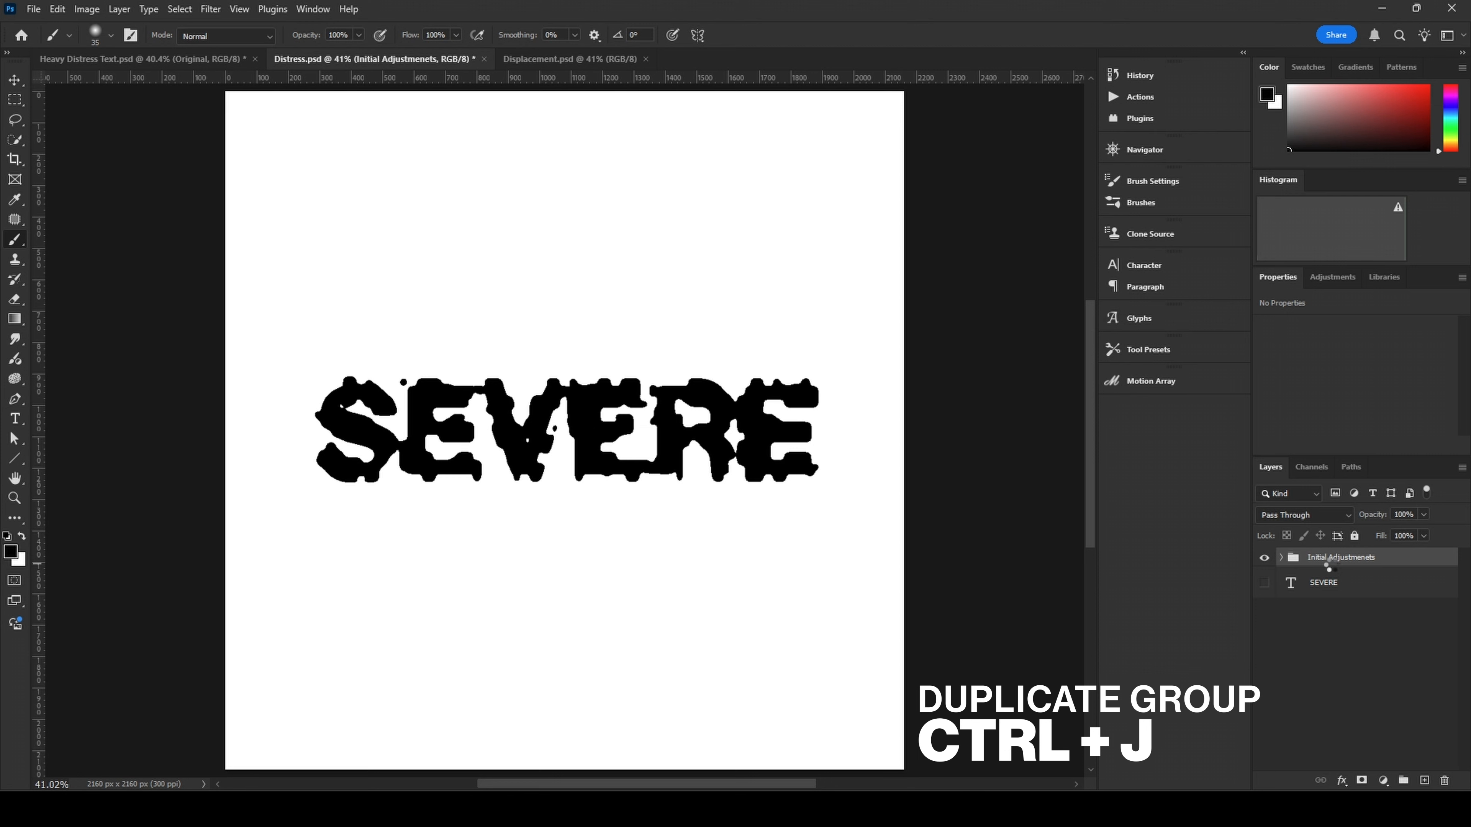
key(ctrl+j)
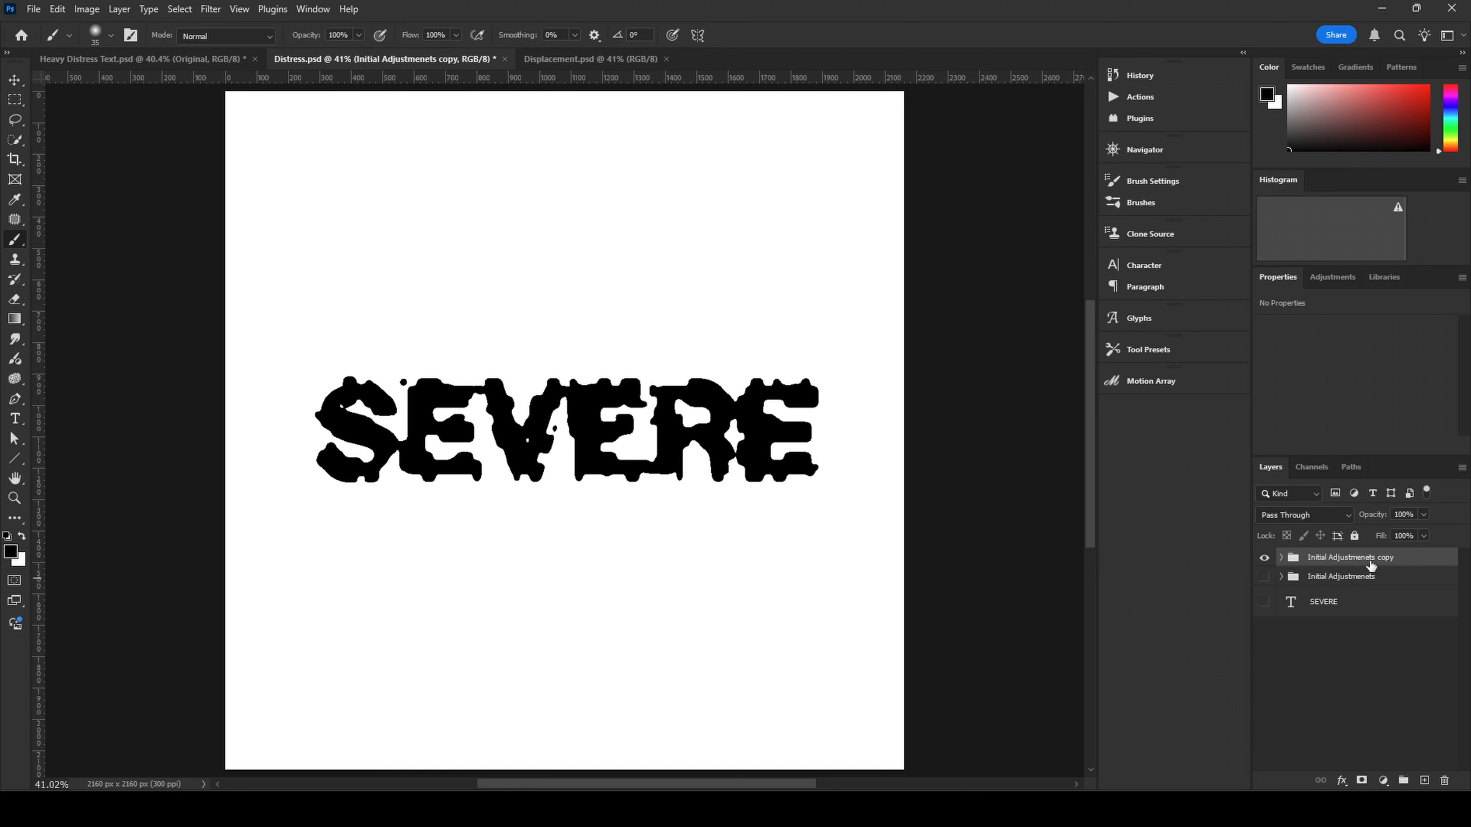
key(ctrl+e)
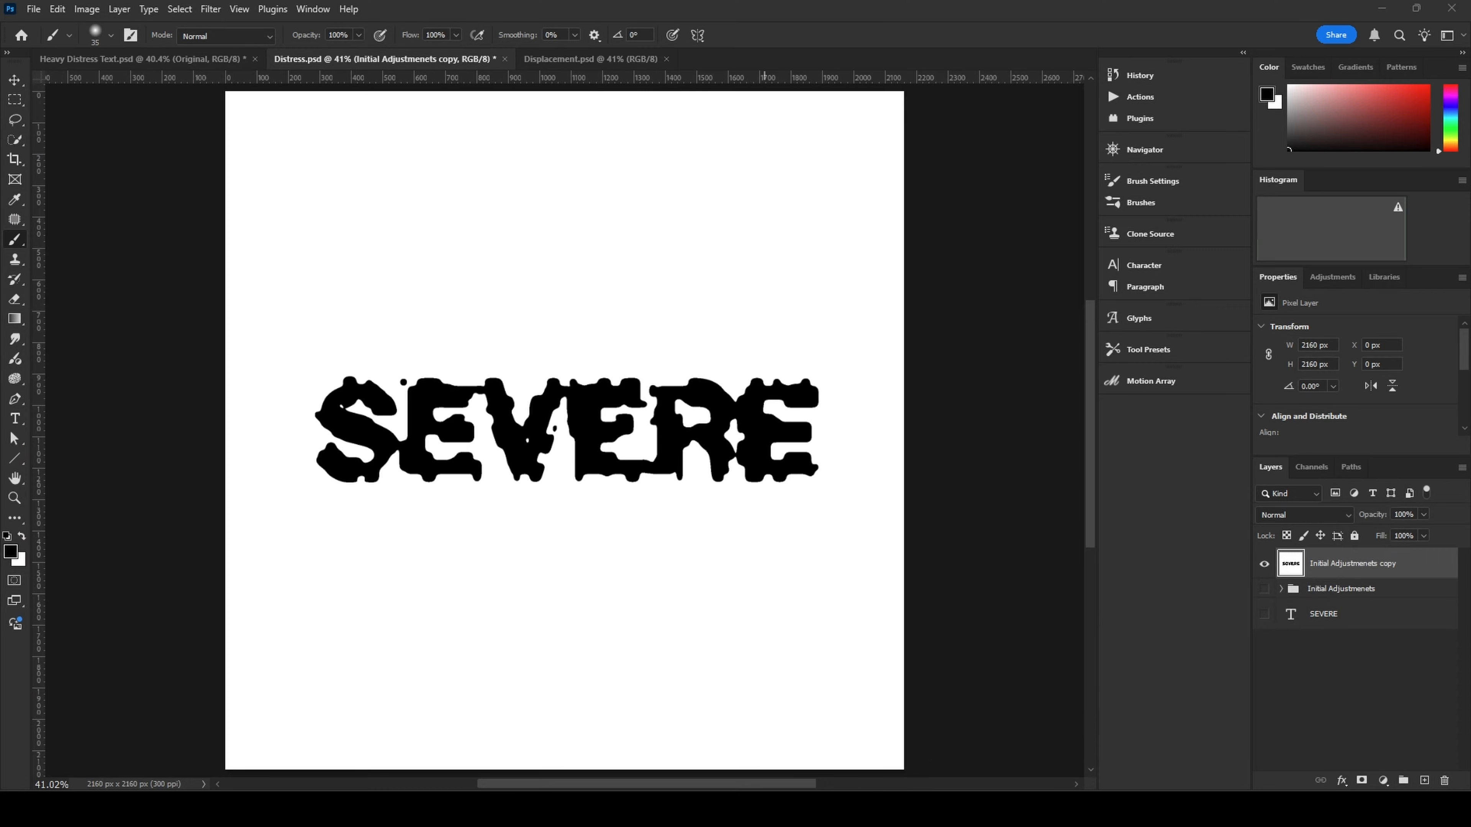
Step: Place the texturefabrik_photocopies_vol-3 texture above the merged layer and scale it to 21.61% to span the canvas width
drag(1280, 281, 472, 376)
drag(577, 148, 811, 469)
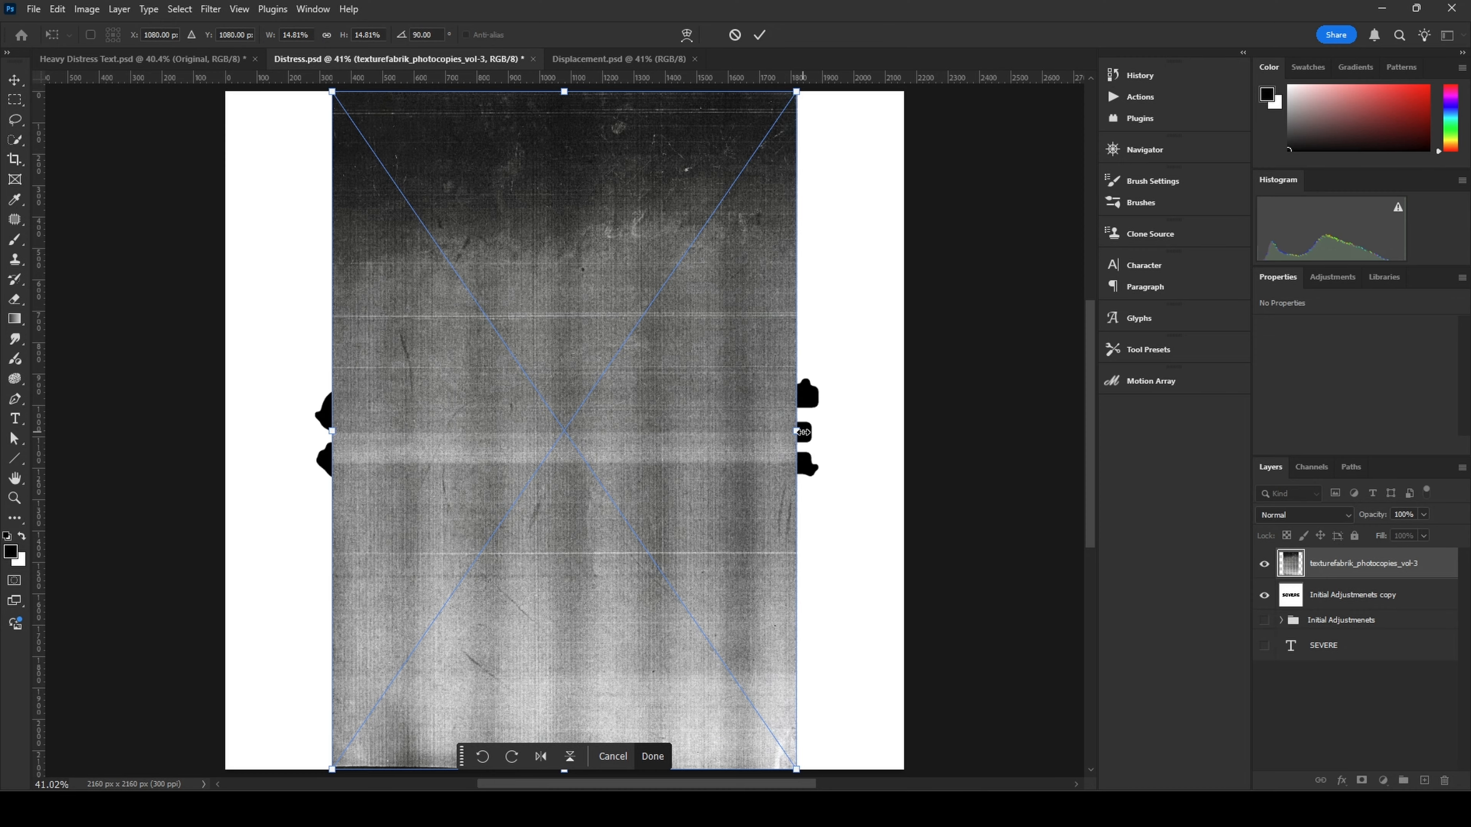
drag(804, 430, 909, 436)
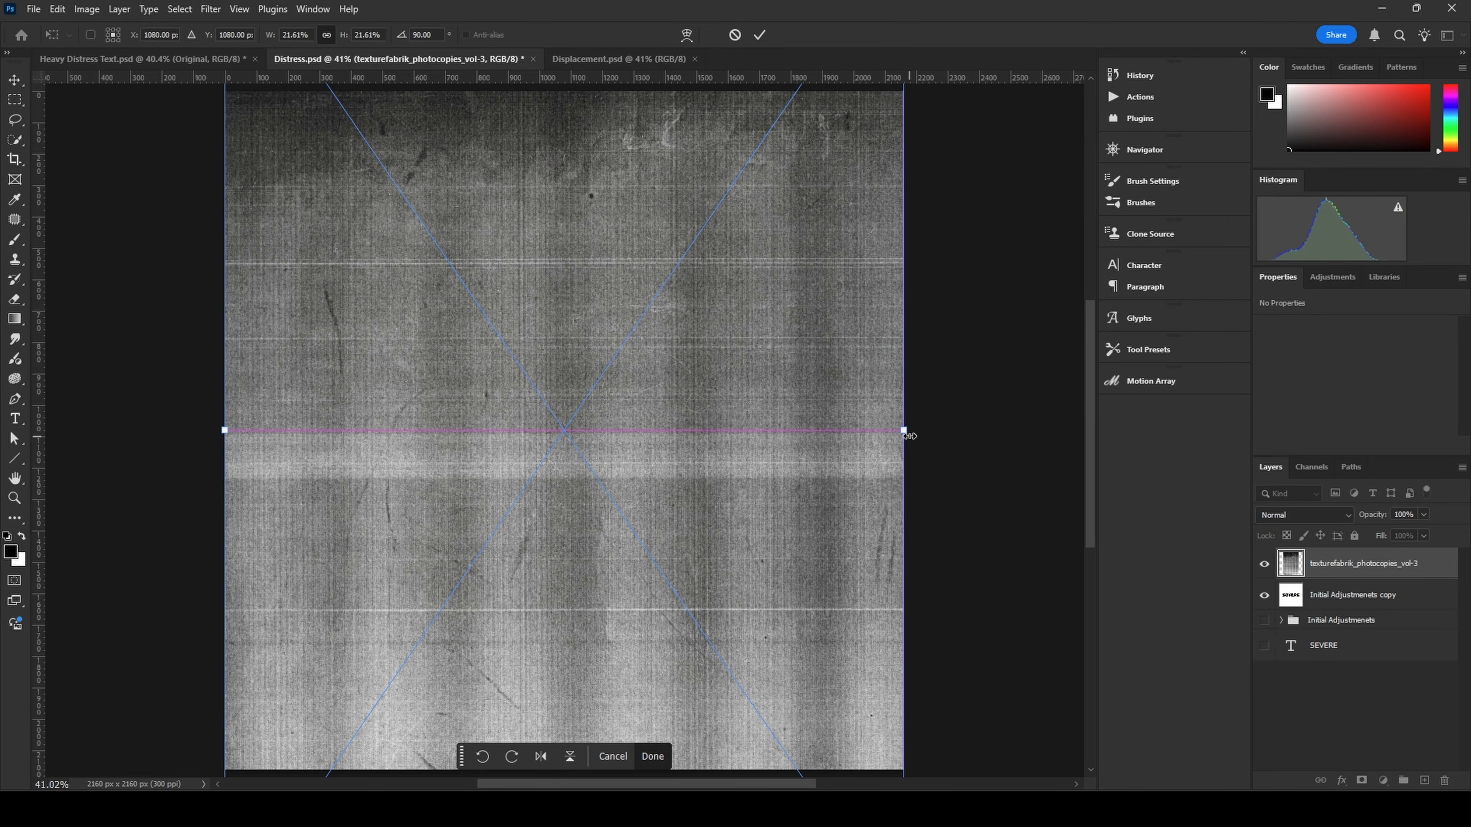
click(759, 35)
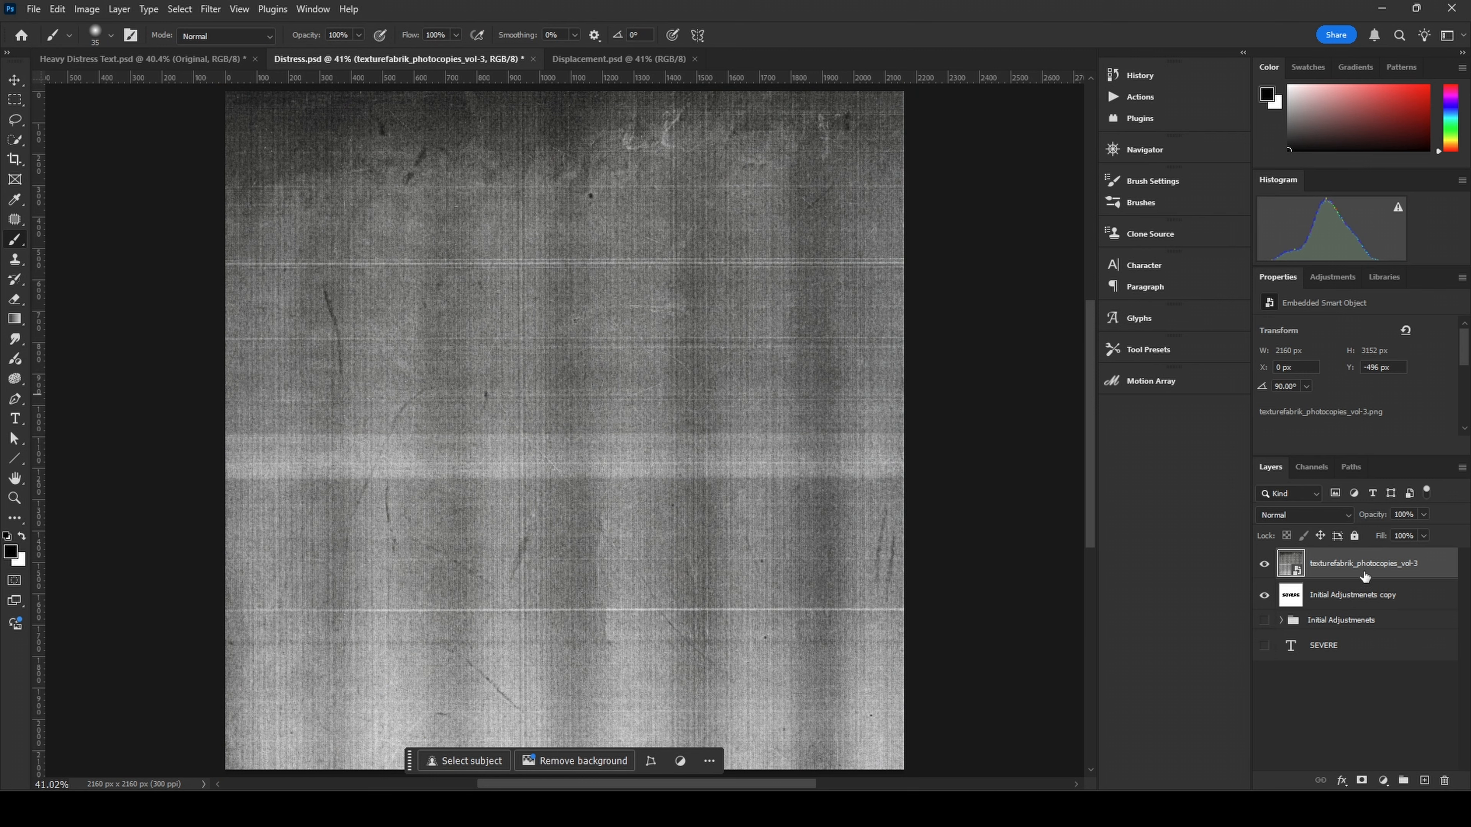
Step: Set the photocopy texture's blend mode to Screen and move it up to Y -1054 px over the lettering
click(1310, 515)
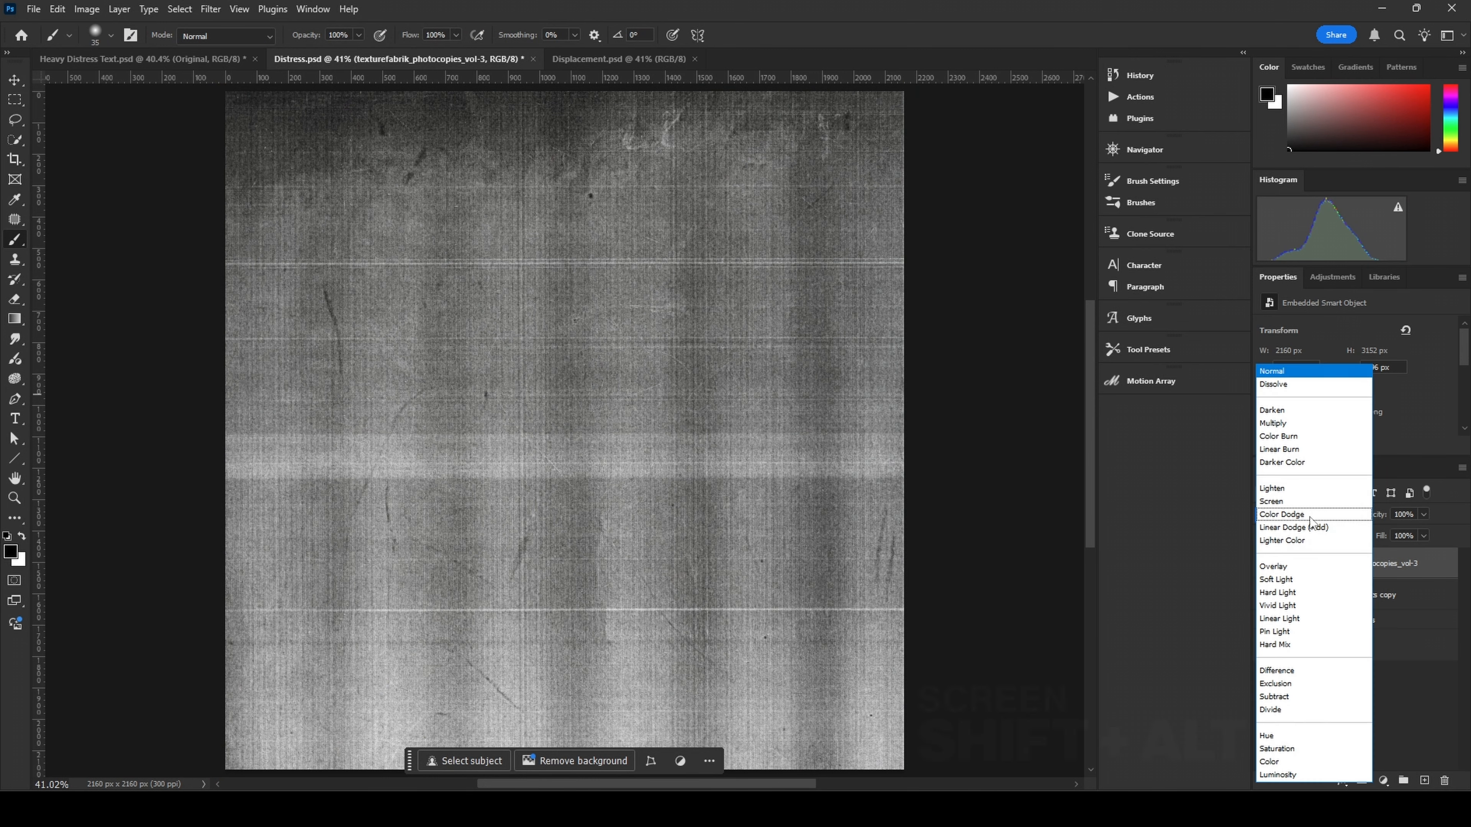
click(1287, 503)
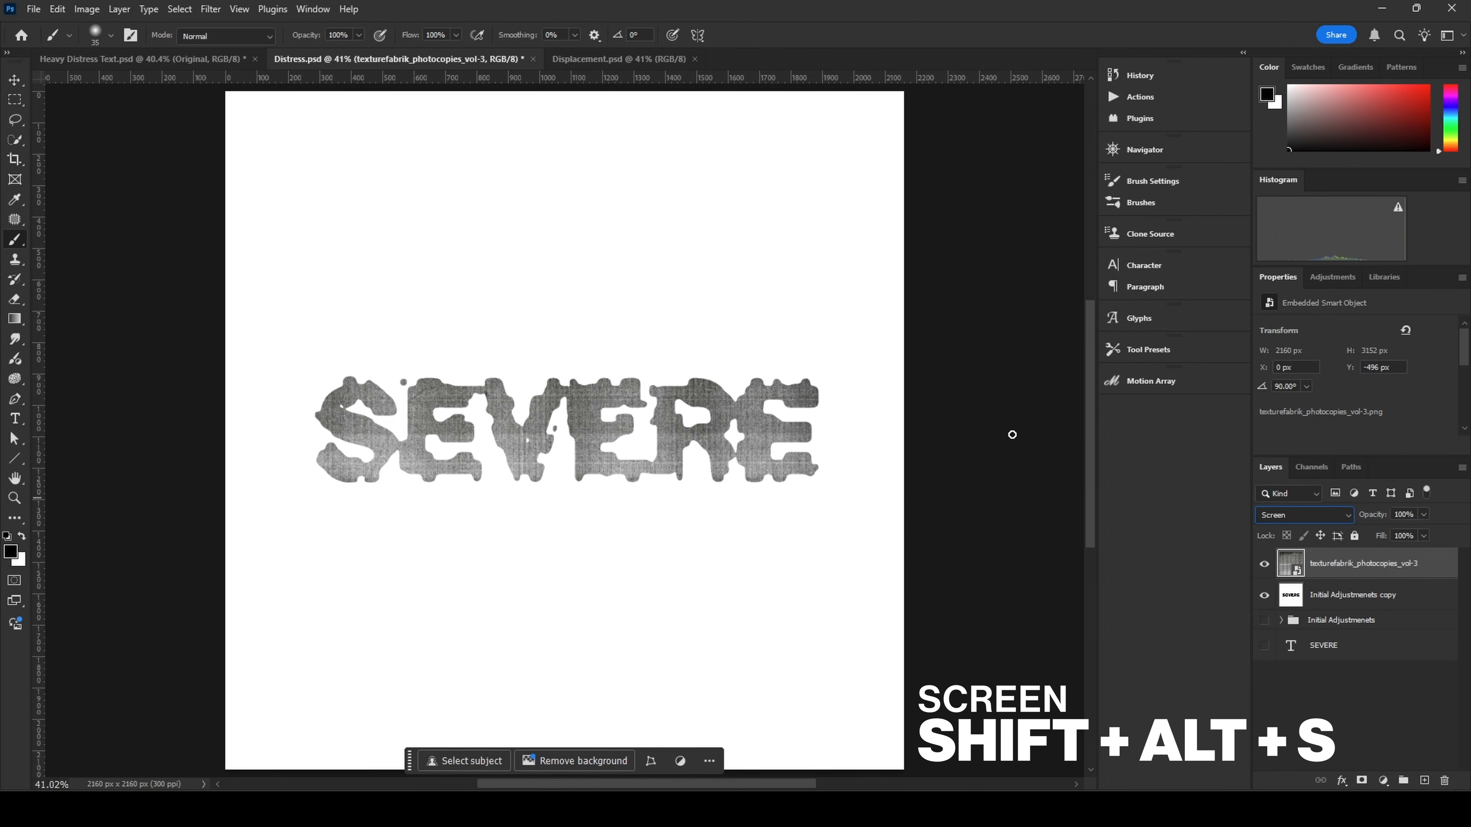
click(14, 82)
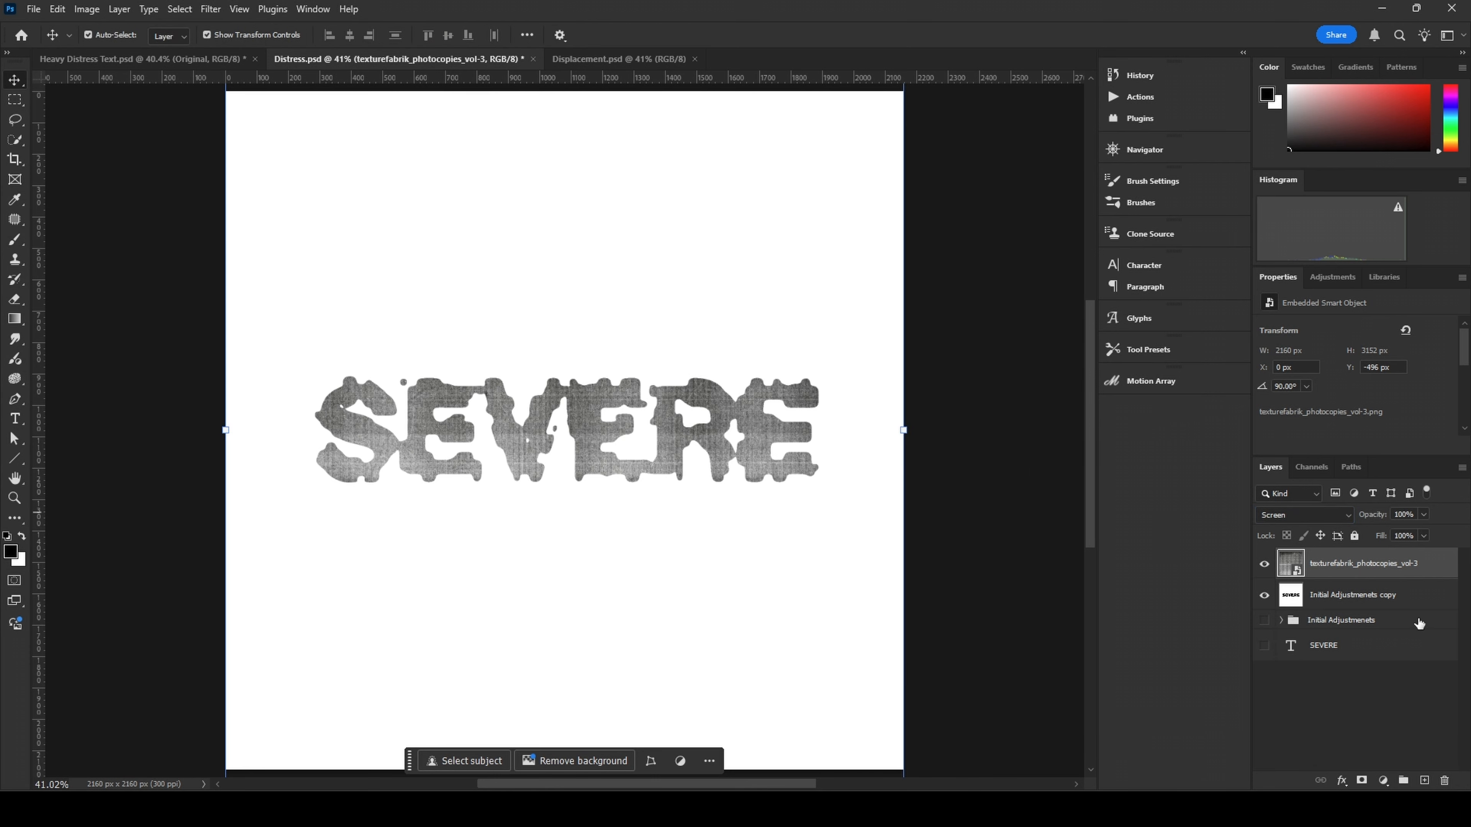
key(ctrl+t)
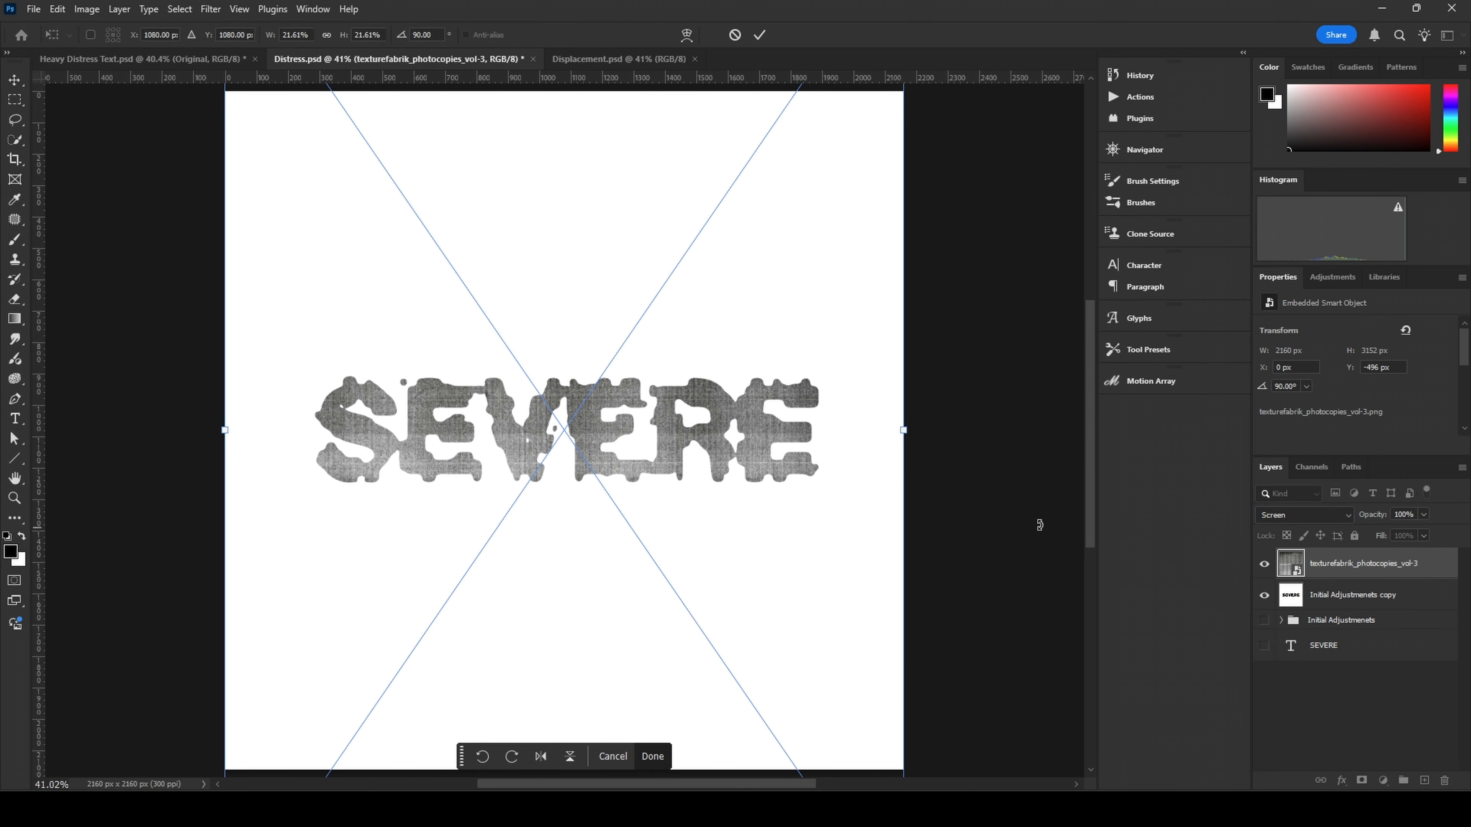
drag(591, 447, 582, 275)
click(764, 36)
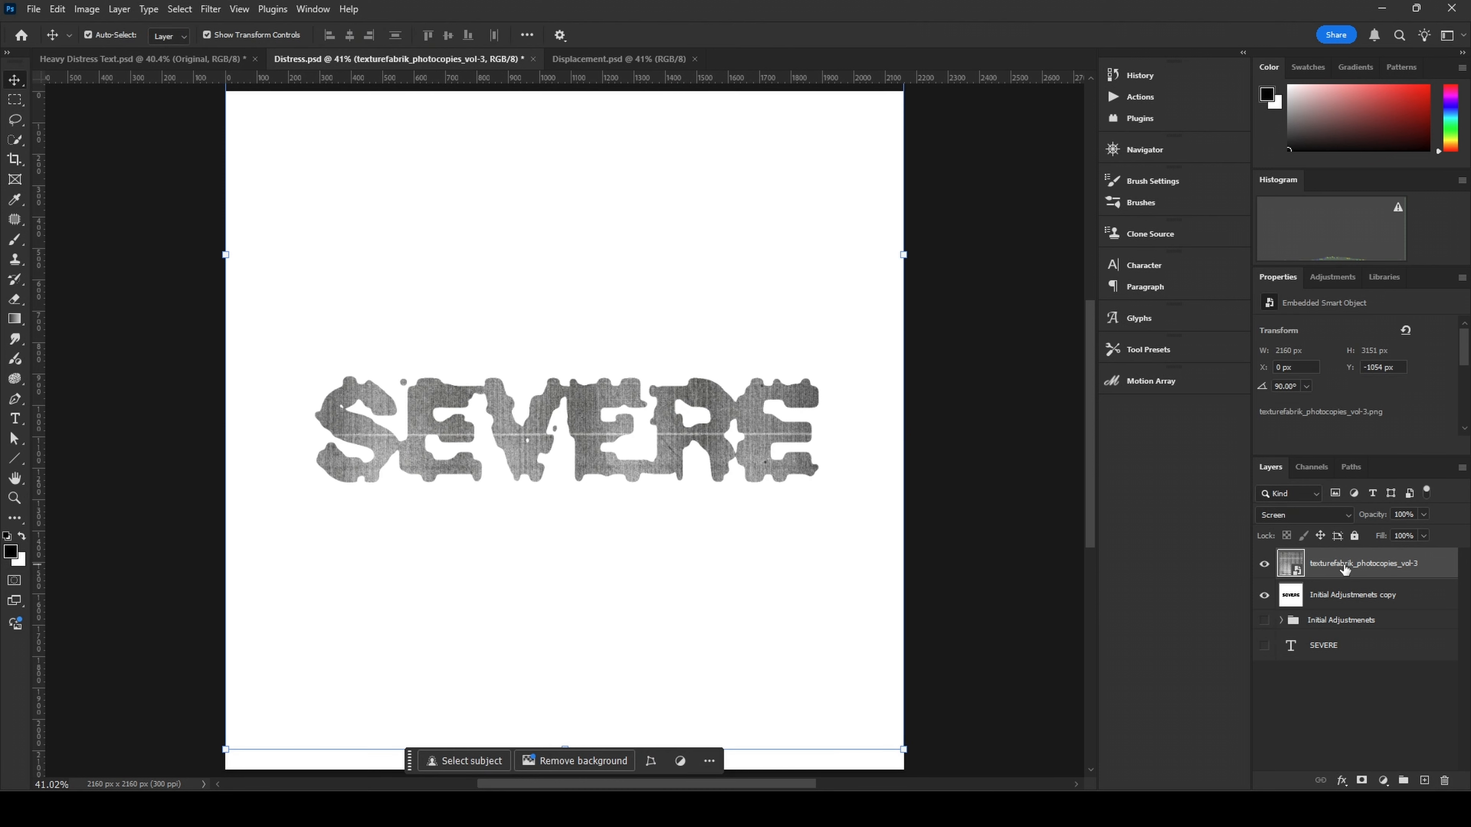
Step: Apply Levels to the photocopy texture, raising the input black level to about 66 to darken it
key(ctrl+l)
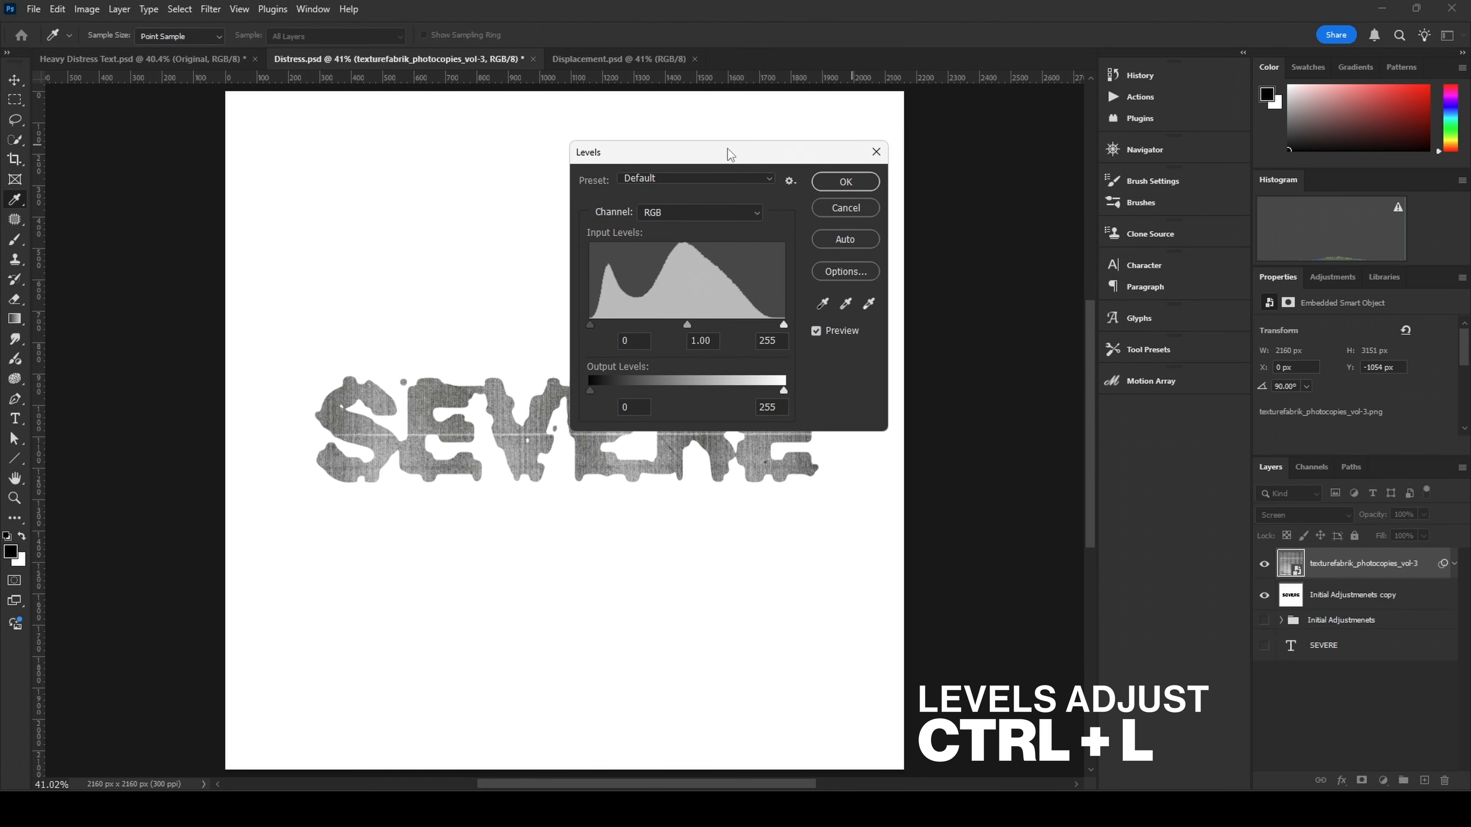
drag(728, 155, 1072, 221)
drag(937, 392, 978, 388)
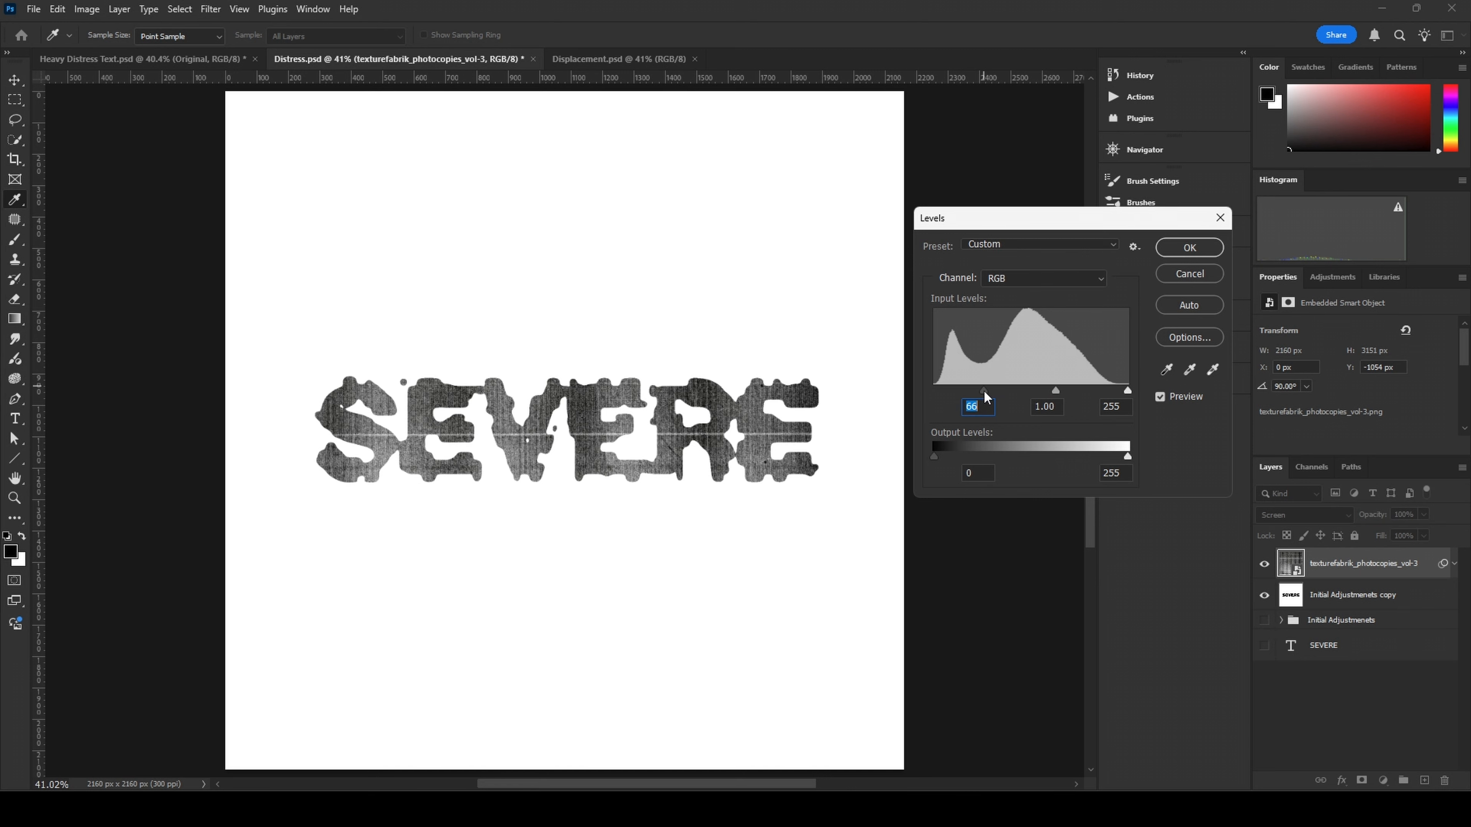
drag(981, 391, 981, 391)
click(1189, 248)
key(v)
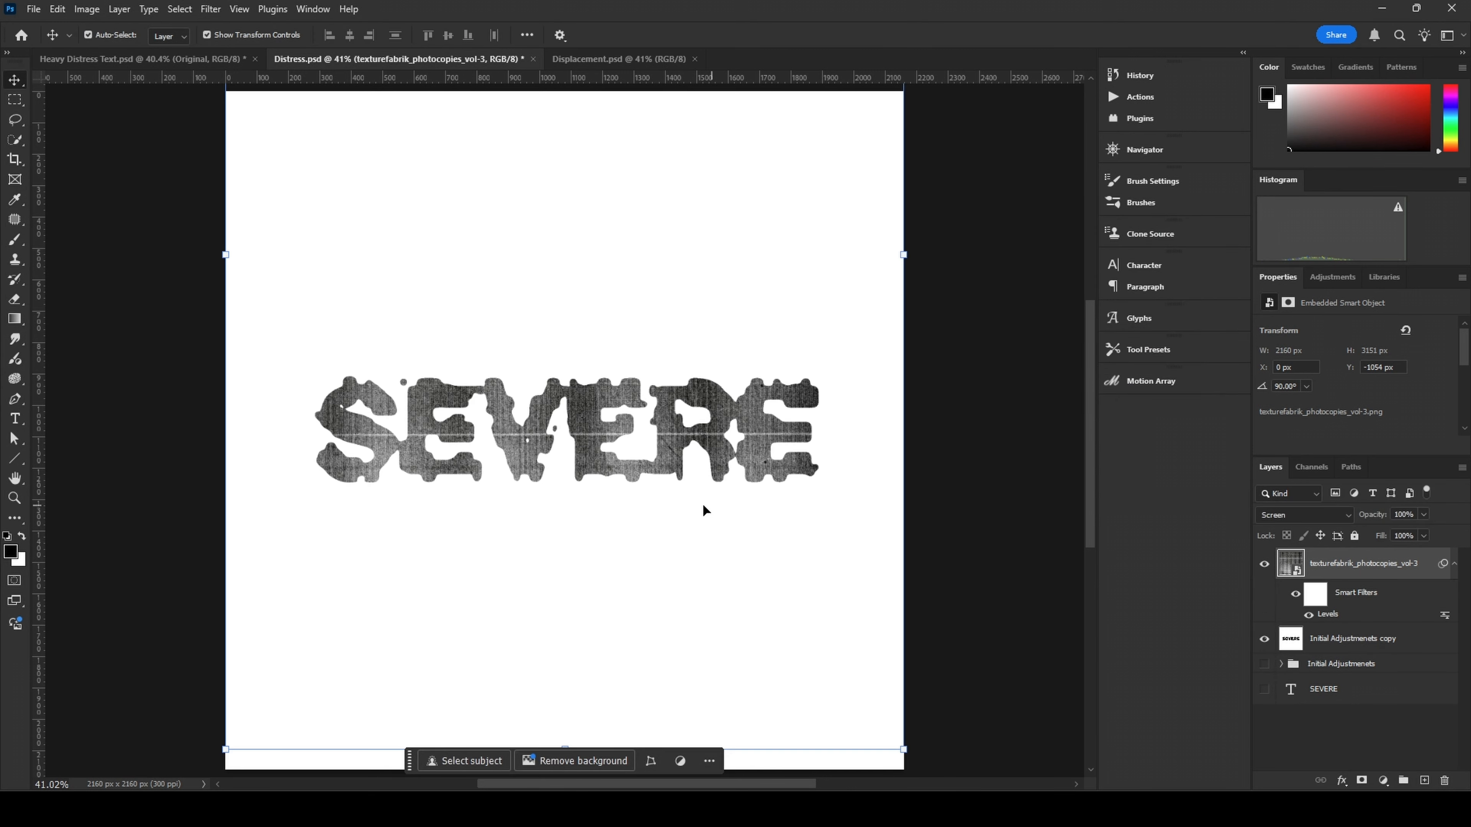
Step: Group the photocopy texture with the Initial Adjustmenets copy layer and name the group "Final Adjustments"
scroll(624, 477, up, 3)
scroll(624, 475, up, 3)
scroll(627, 463, down, 6)
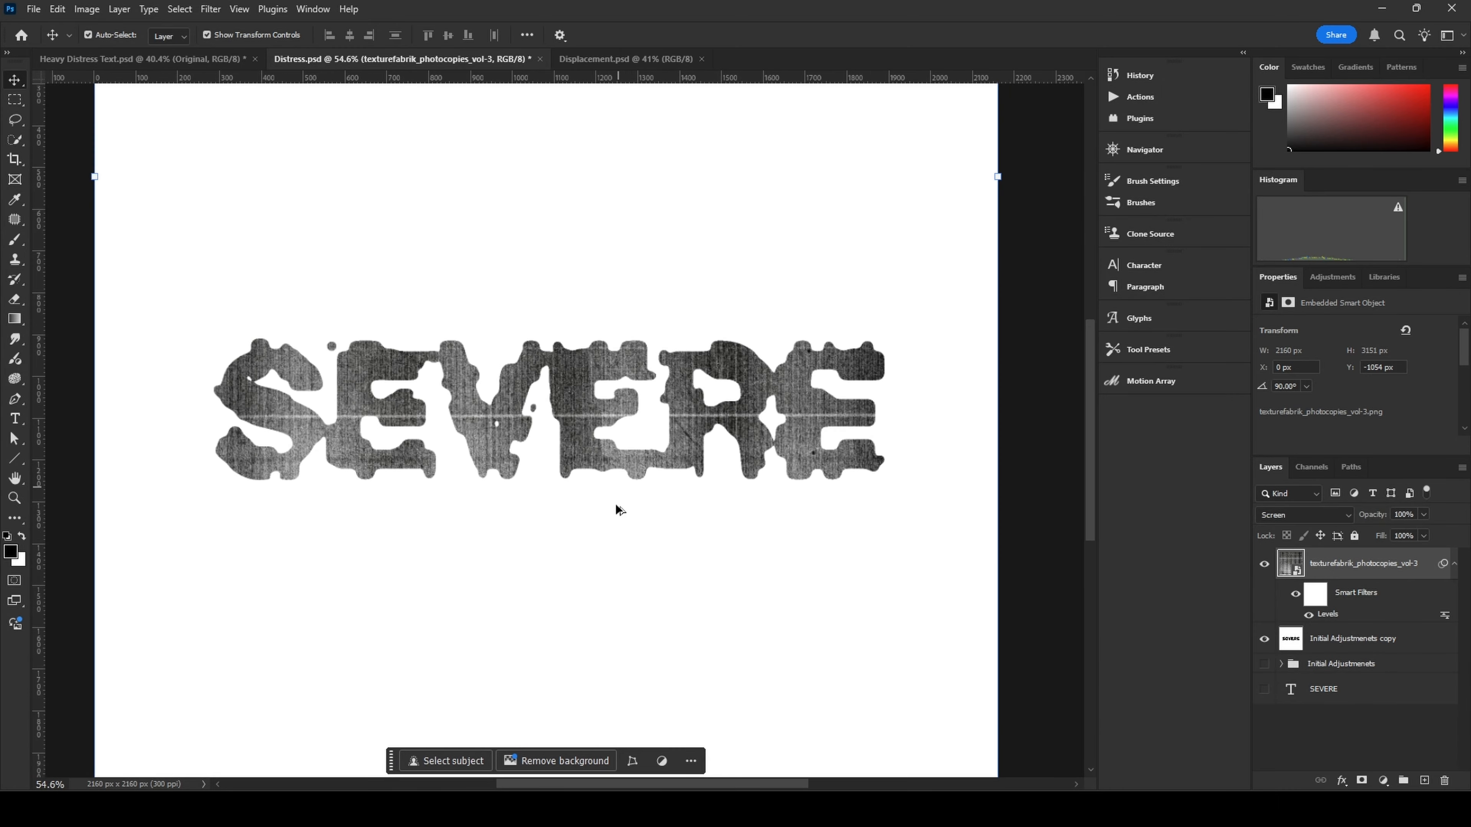
scroll(634, 502, up, 2)
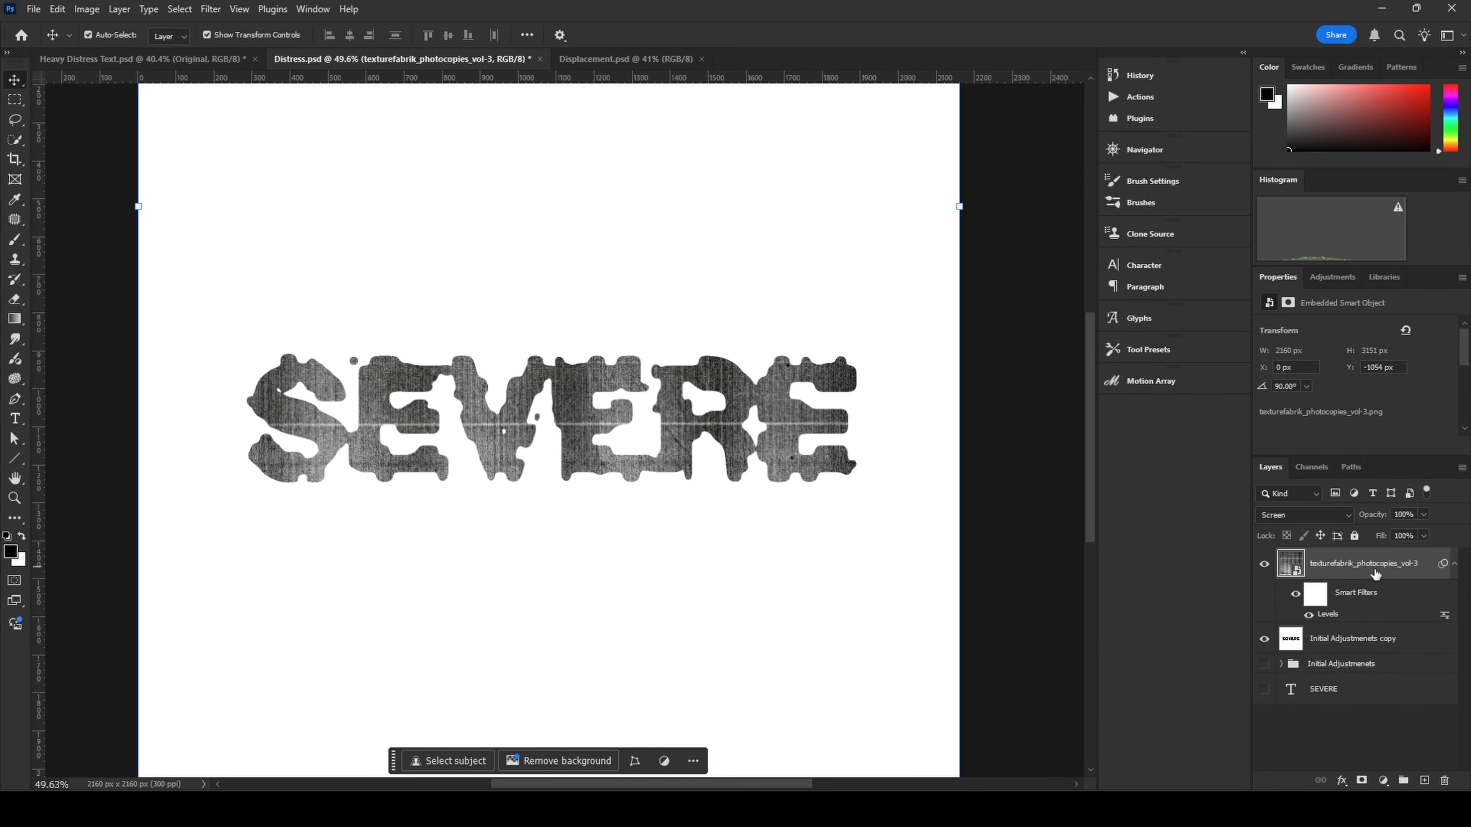
click(1362, 650)
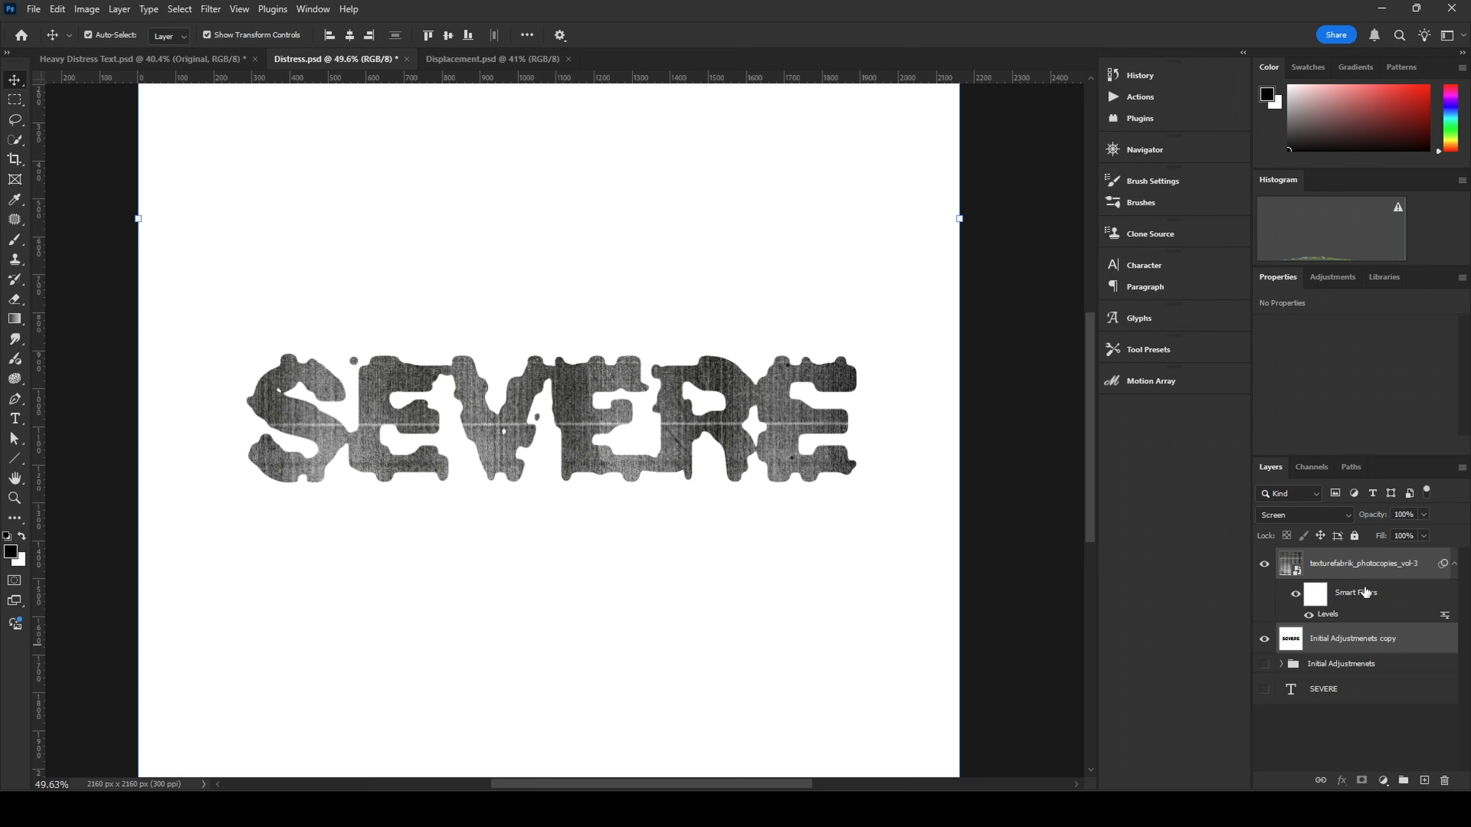
key(ctrl+g)
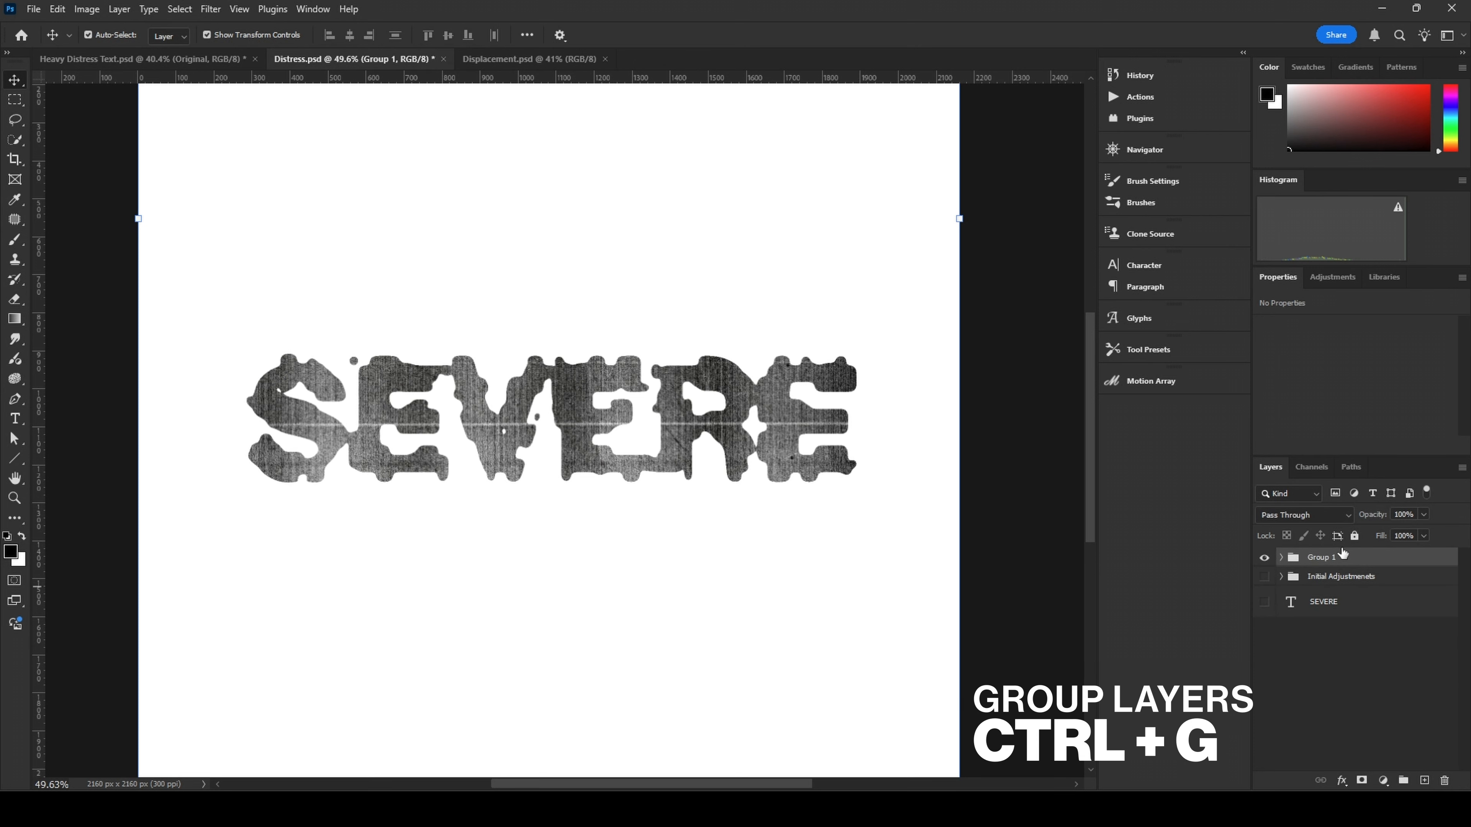
double_click(1323, 558)
text(Final Adjustments)
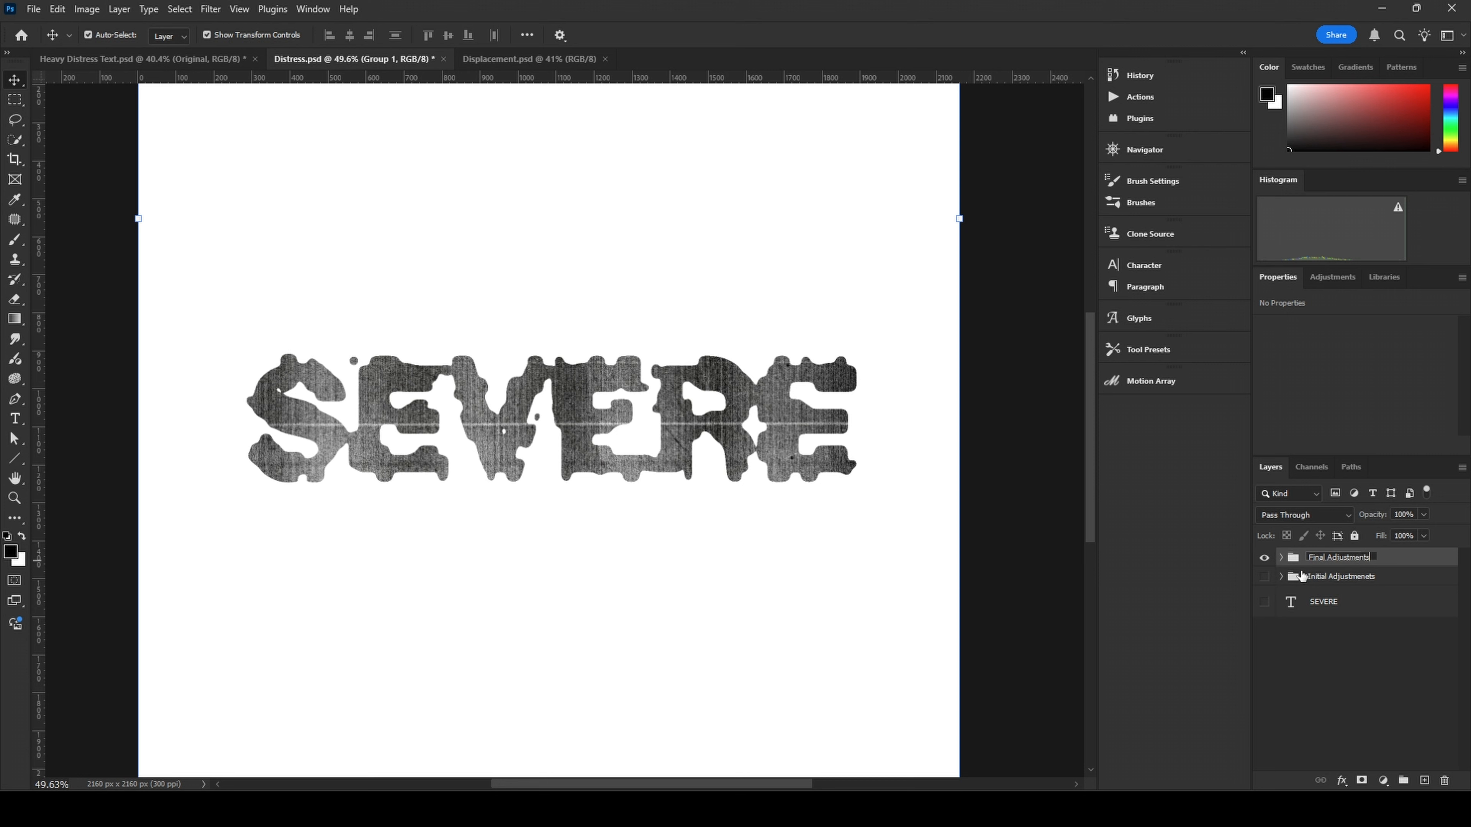
key(Return)
Step: Duplicate the Final Adjustments group and convert the copy to a smart object, with the original group hidden
key(ctrl+j)
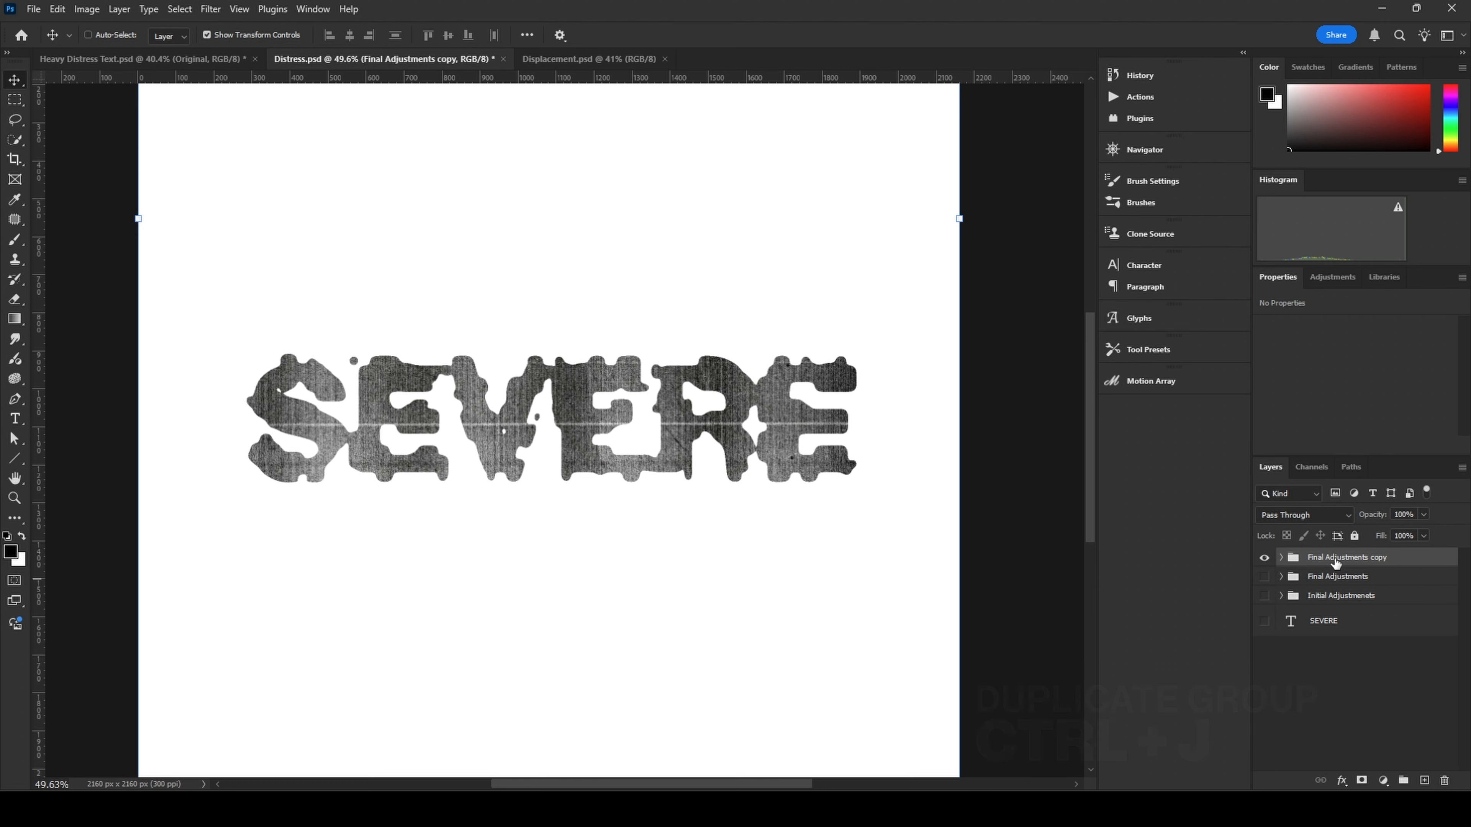
key(F2)
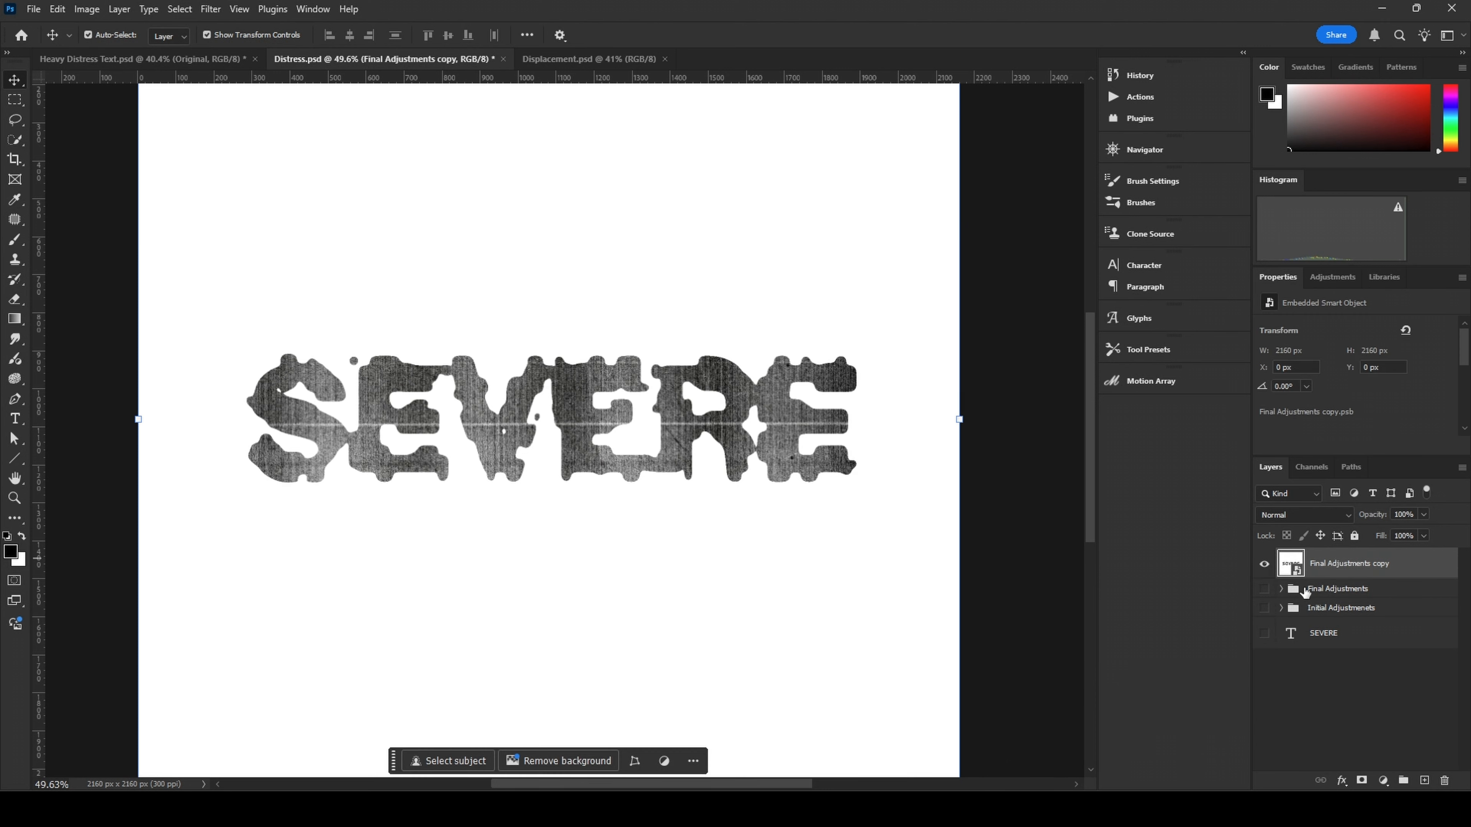
right_click(1407, 563)
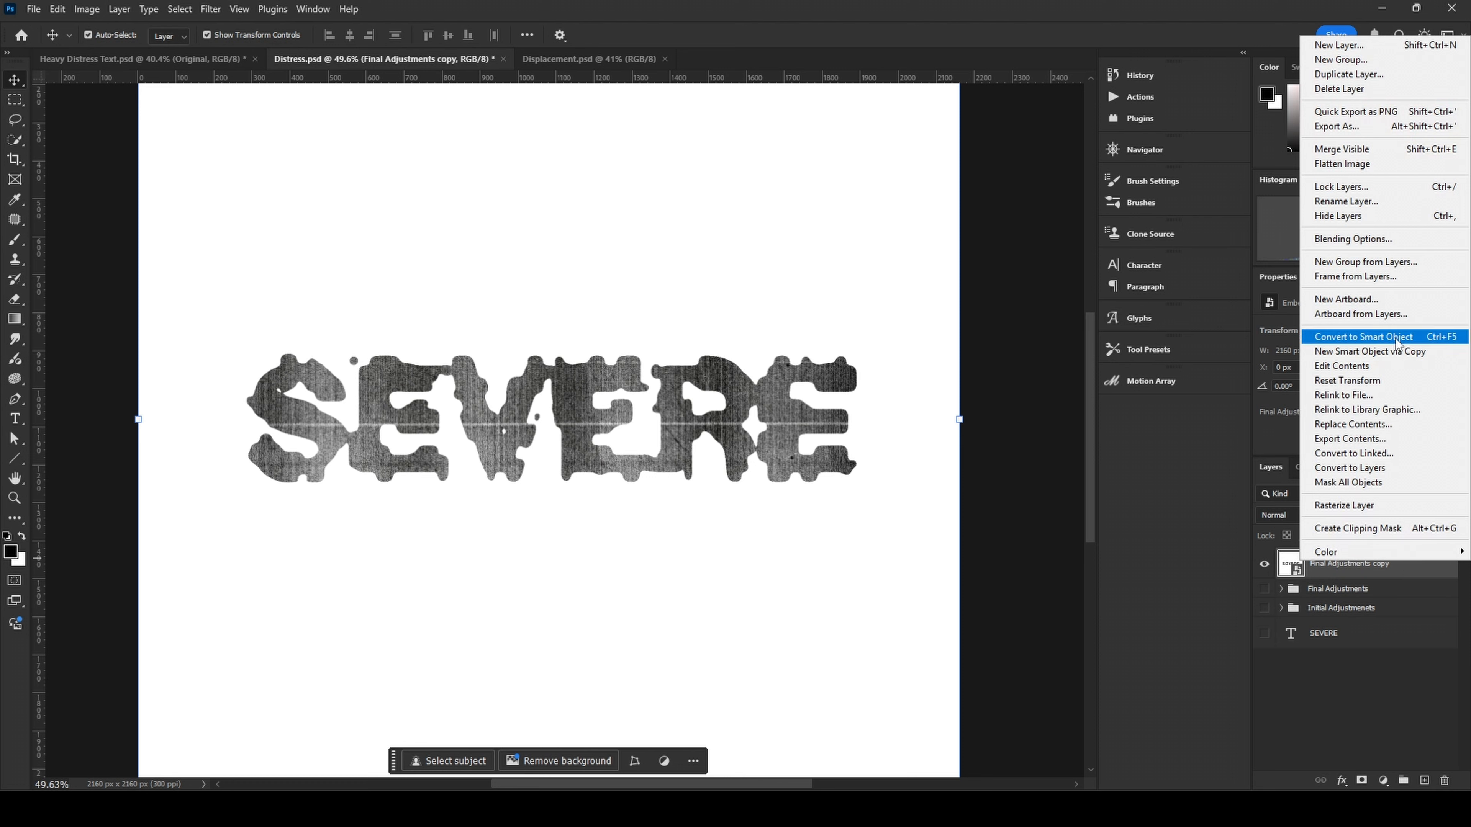
Step: Open the Filter Gallery on the Final Adjustments copy smart object to preview the full SEVERE lettering
click(1371, 607)
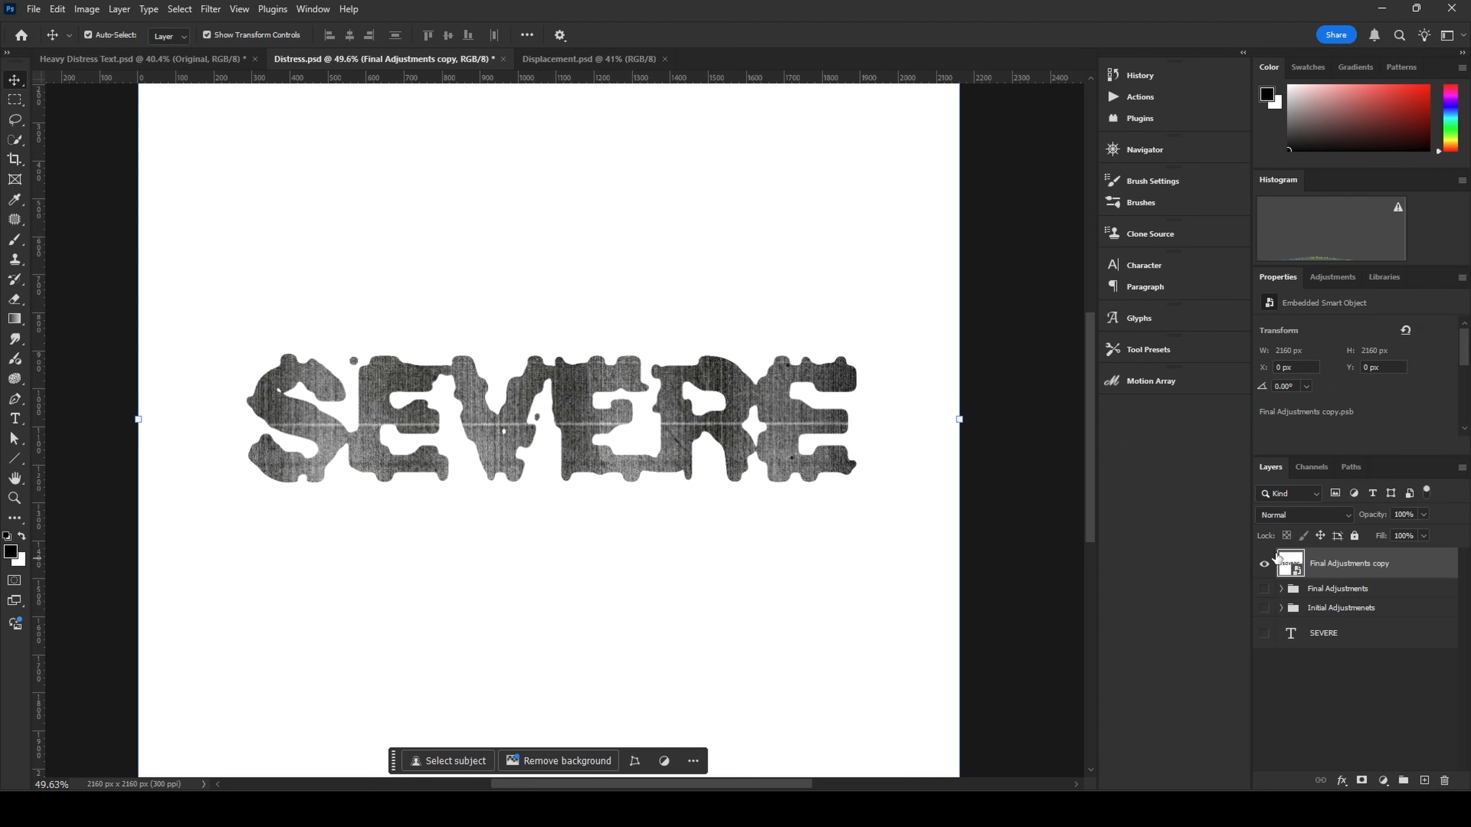
click(209, 9)
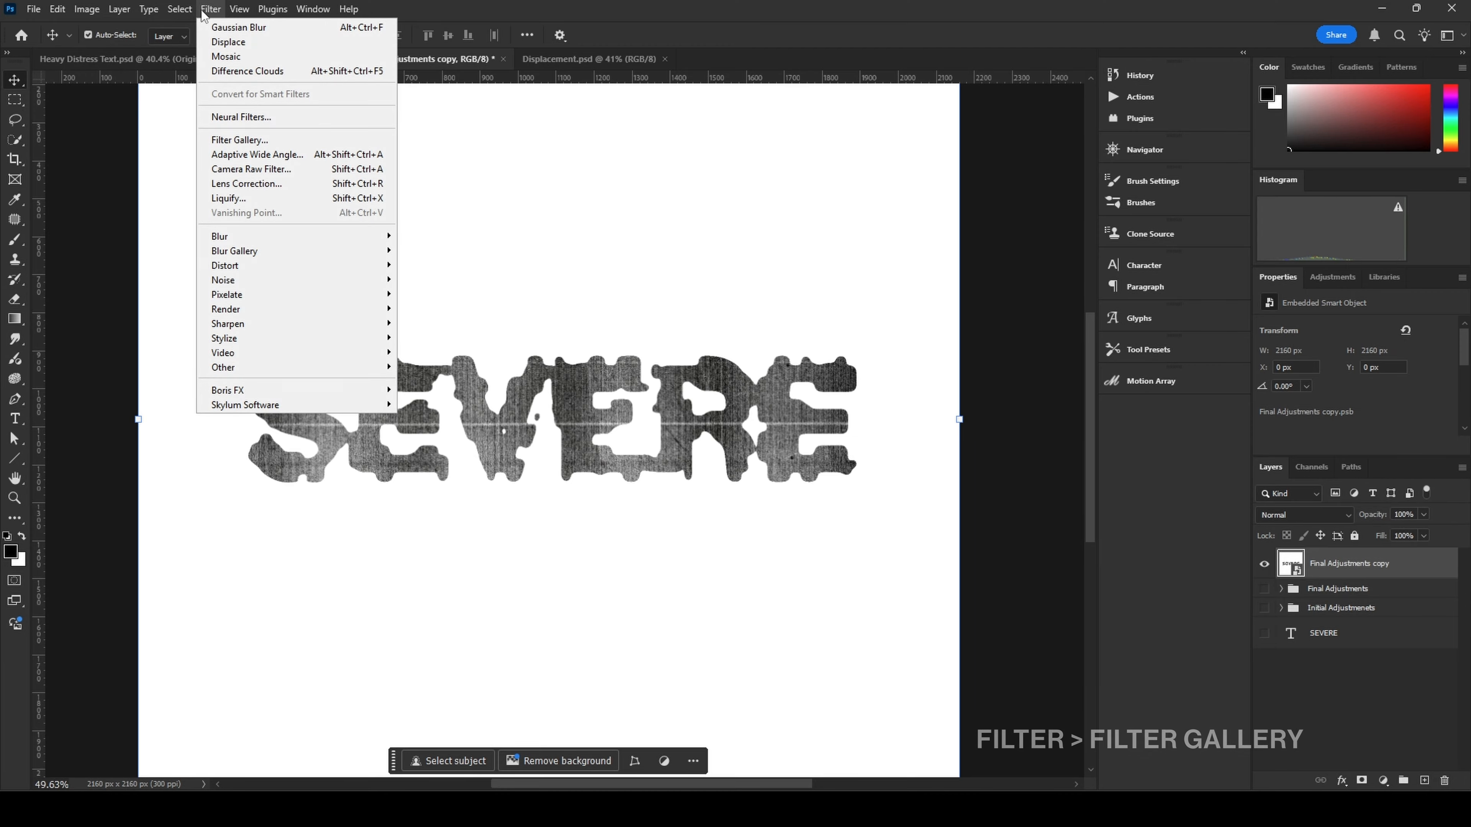
click(245, 140)
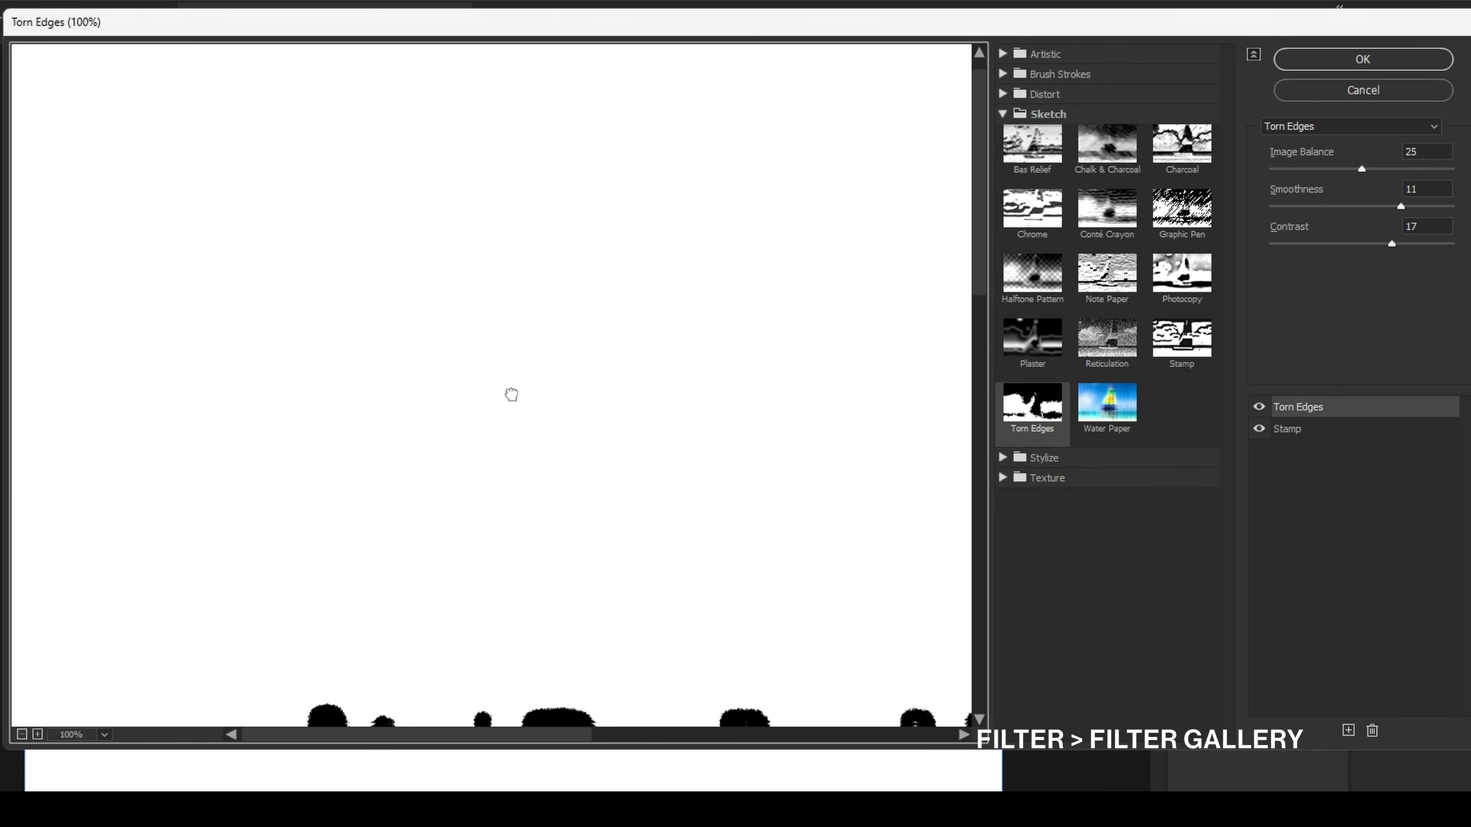
drag(640, 543, 532, 312)
scroll(708, 632, down, 2)
drag(707, 603, 630, 403)
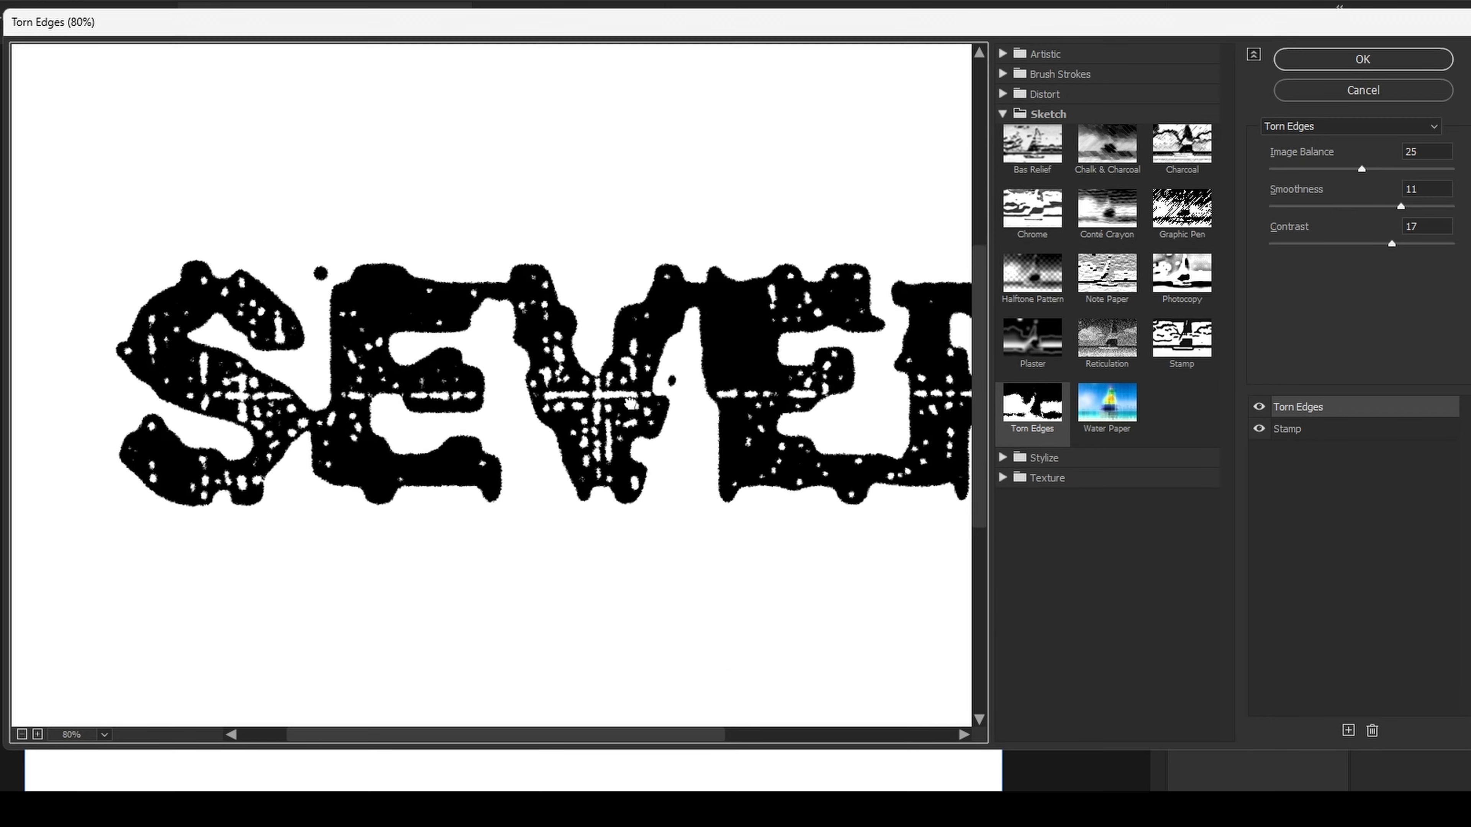
scroll(676, 417, down, 2)
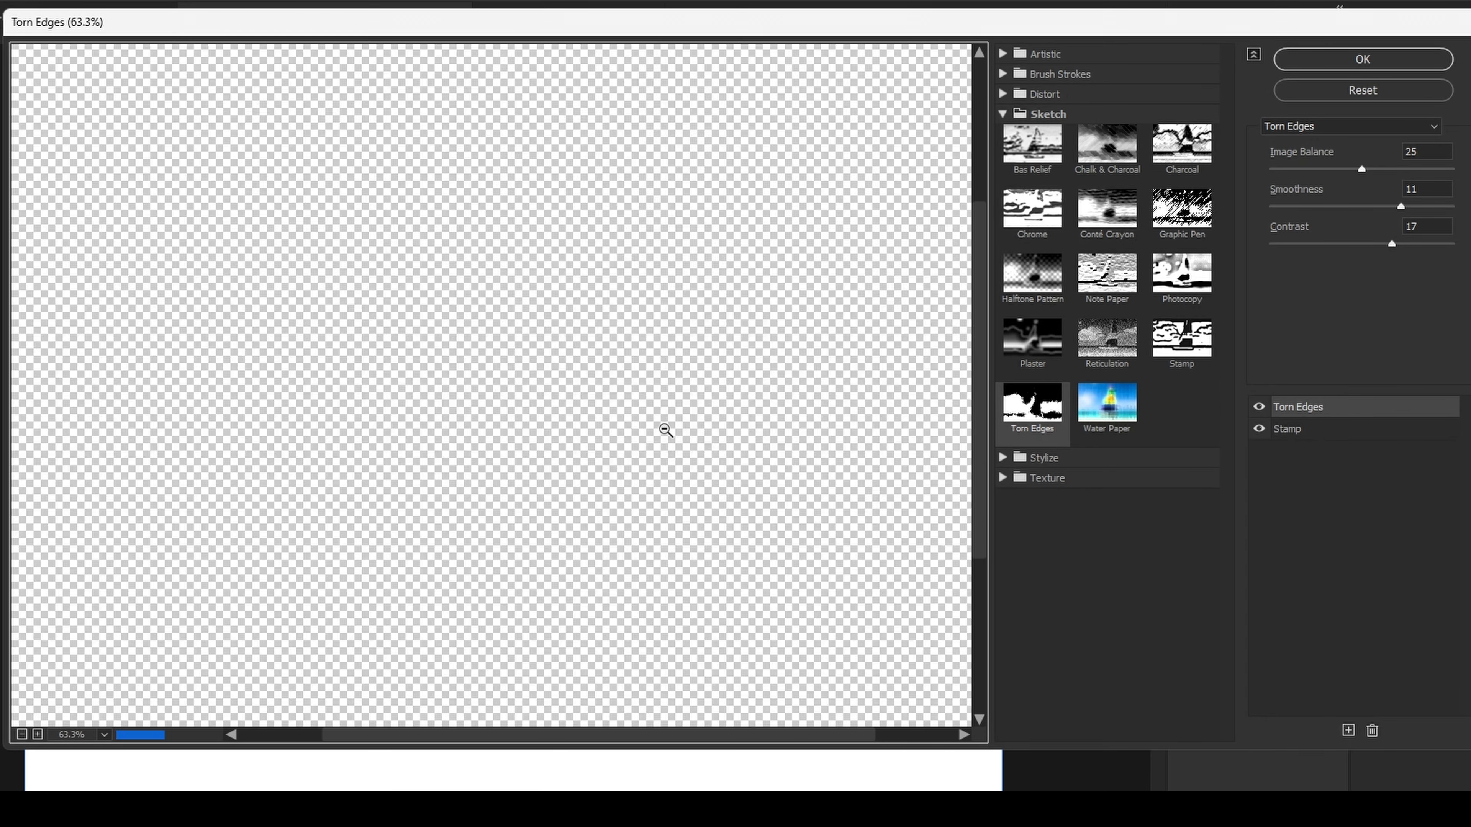
scroll(519, 411, down, 1)
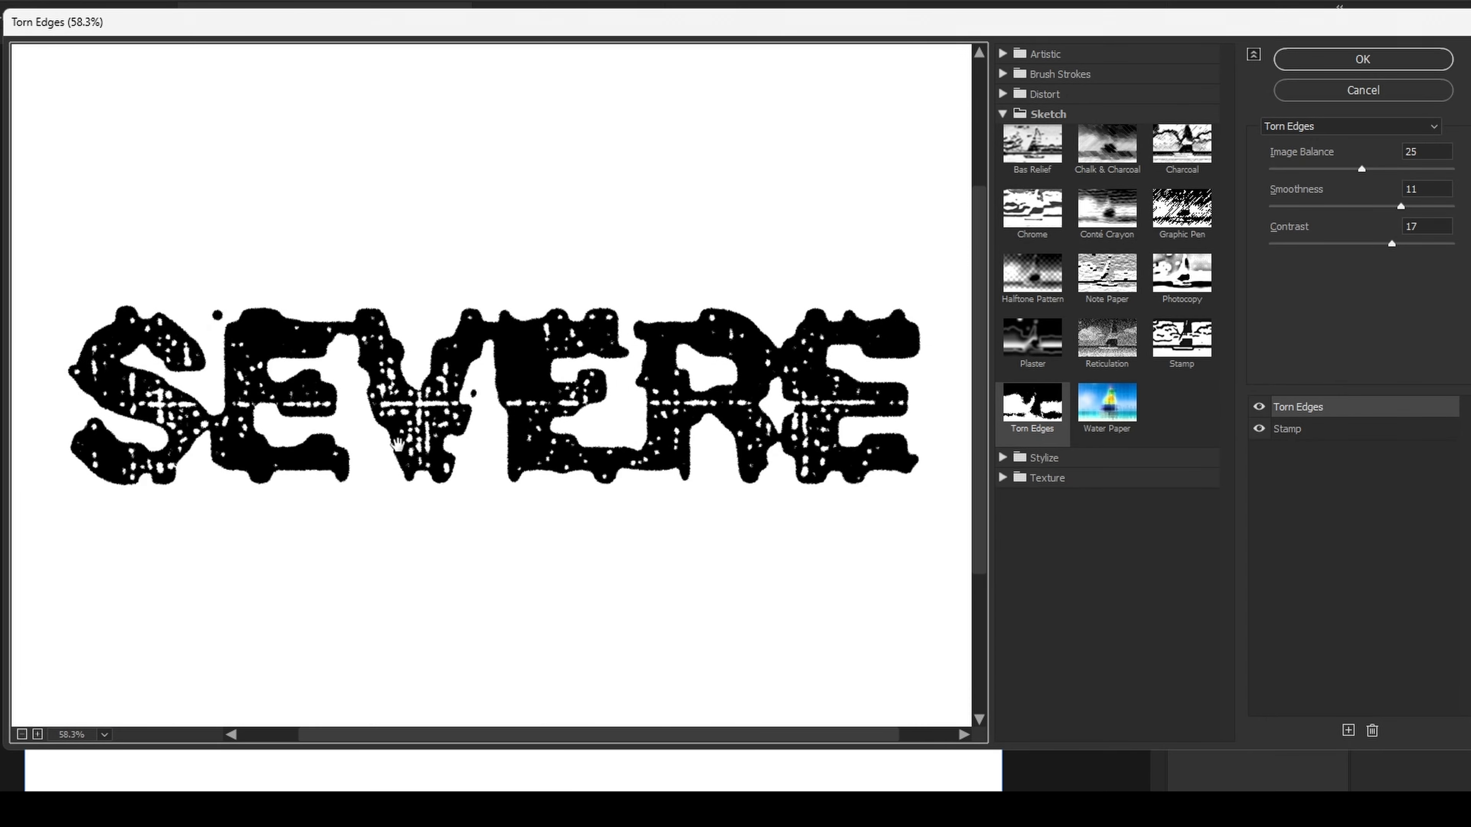
Step: Compare the Stamp and Torn Edges effects, and delete the Torn Edges effect layer so only Stamp is applied
click(1287, 431)
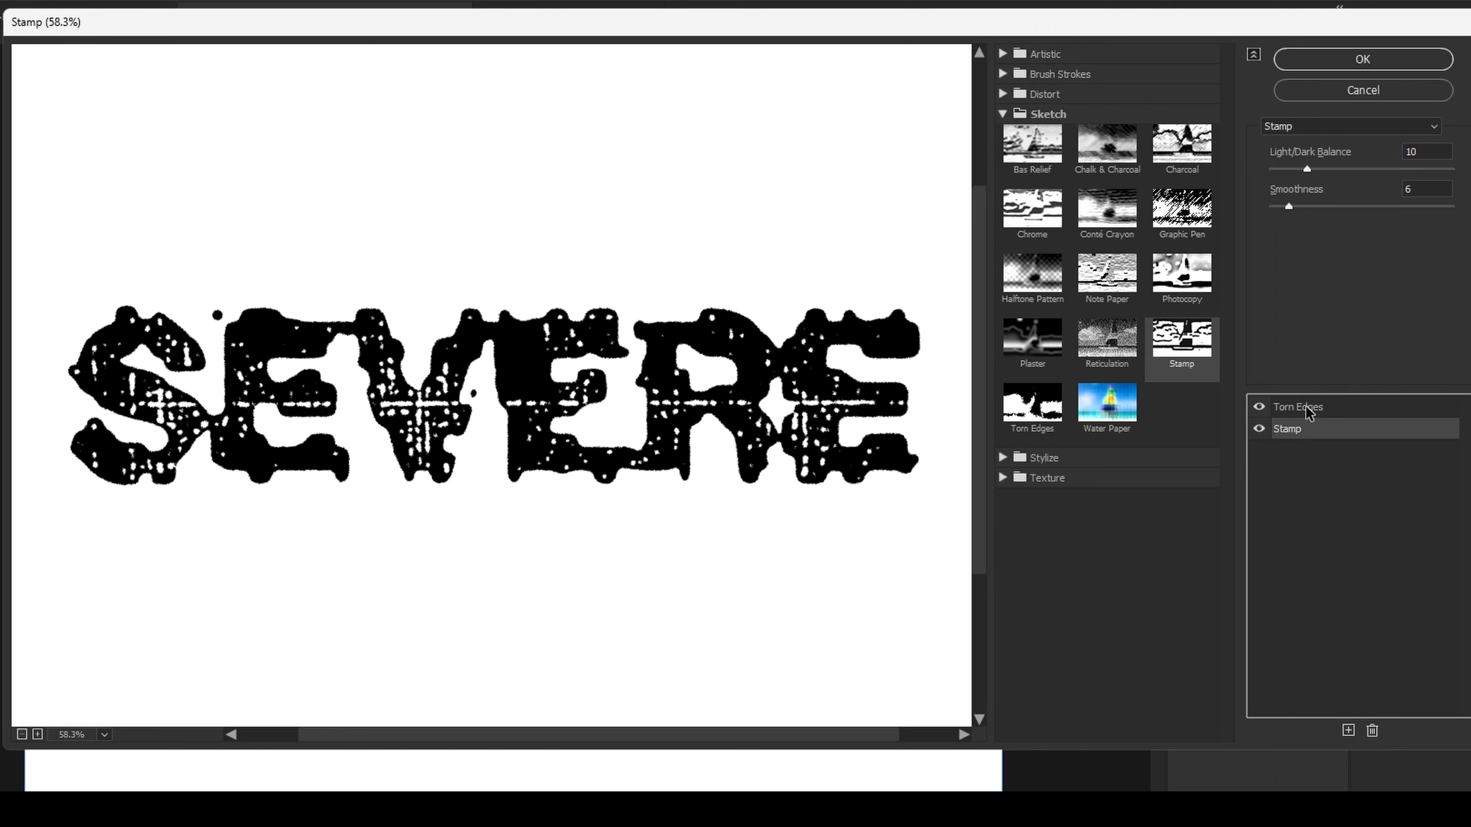
click(1307, 412)
click(1288, 435)
click(1260, 407)
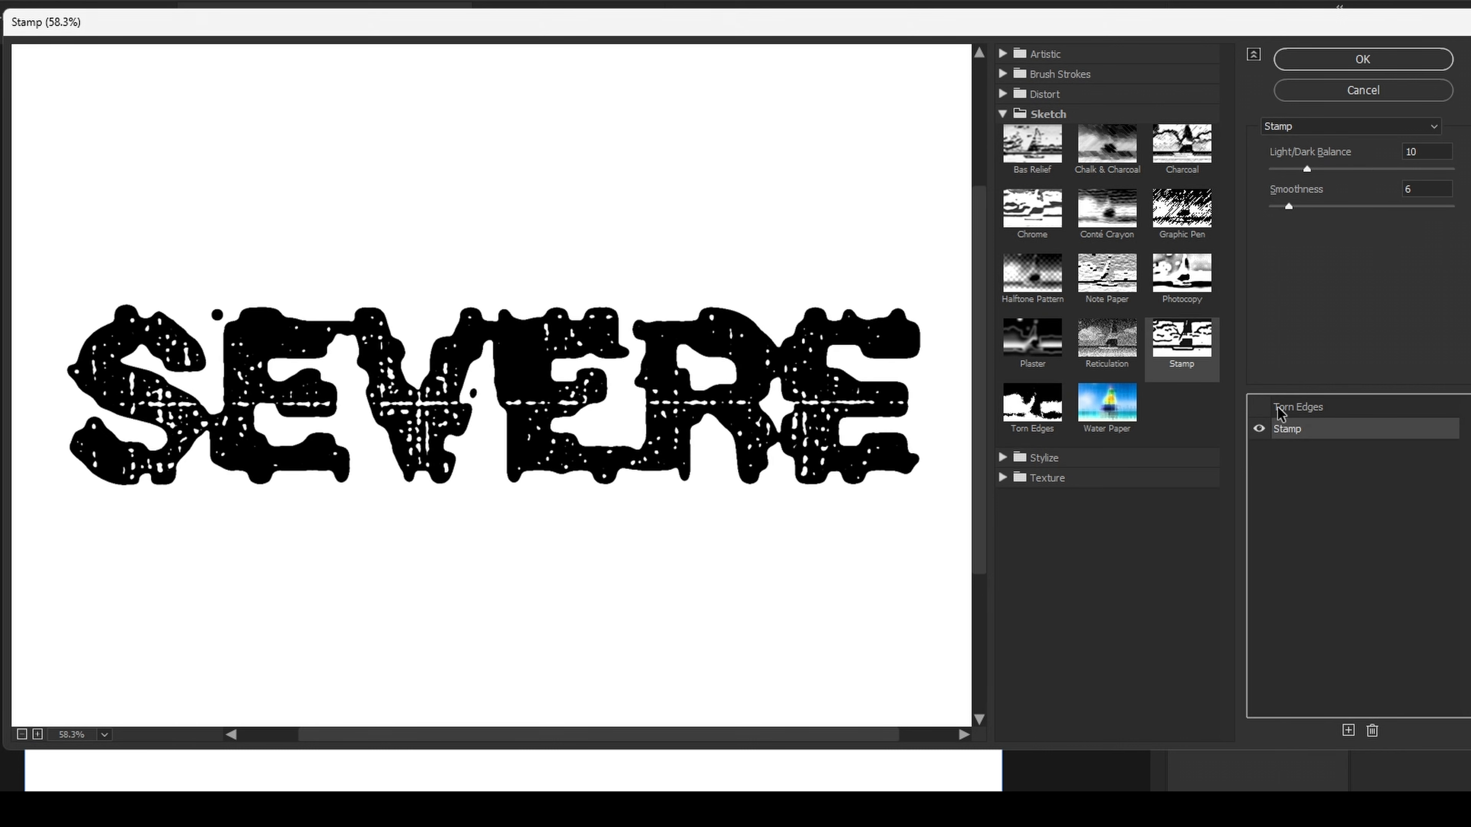
click(1278, 413)
click(1372, 731)
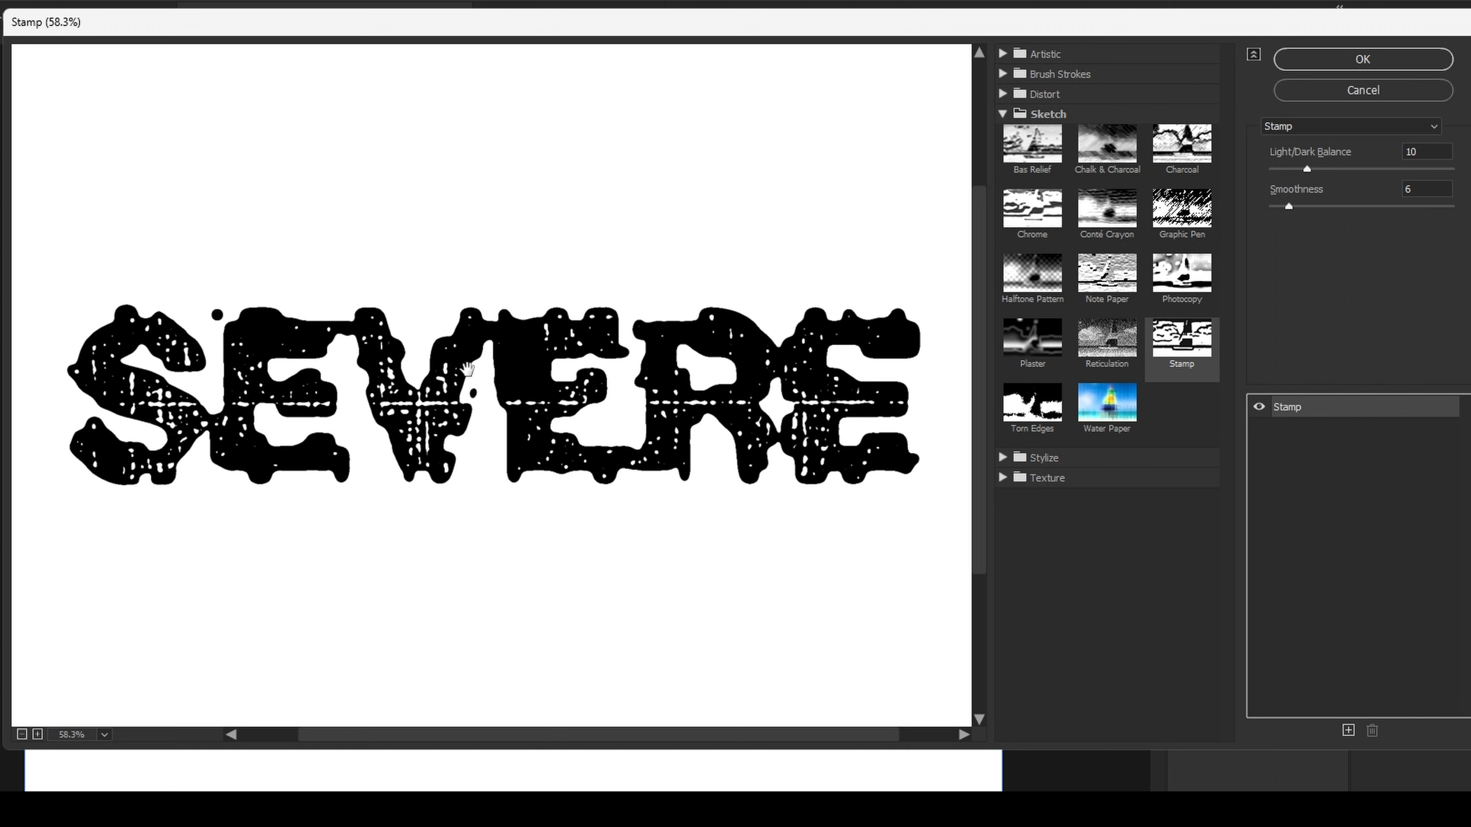
Step: Try Stamp's Light/Dark Balance at 32 and 3 and its Smoothness at 1, restoring them to 10 and 6
drag(1309, 172, 1393, 168)
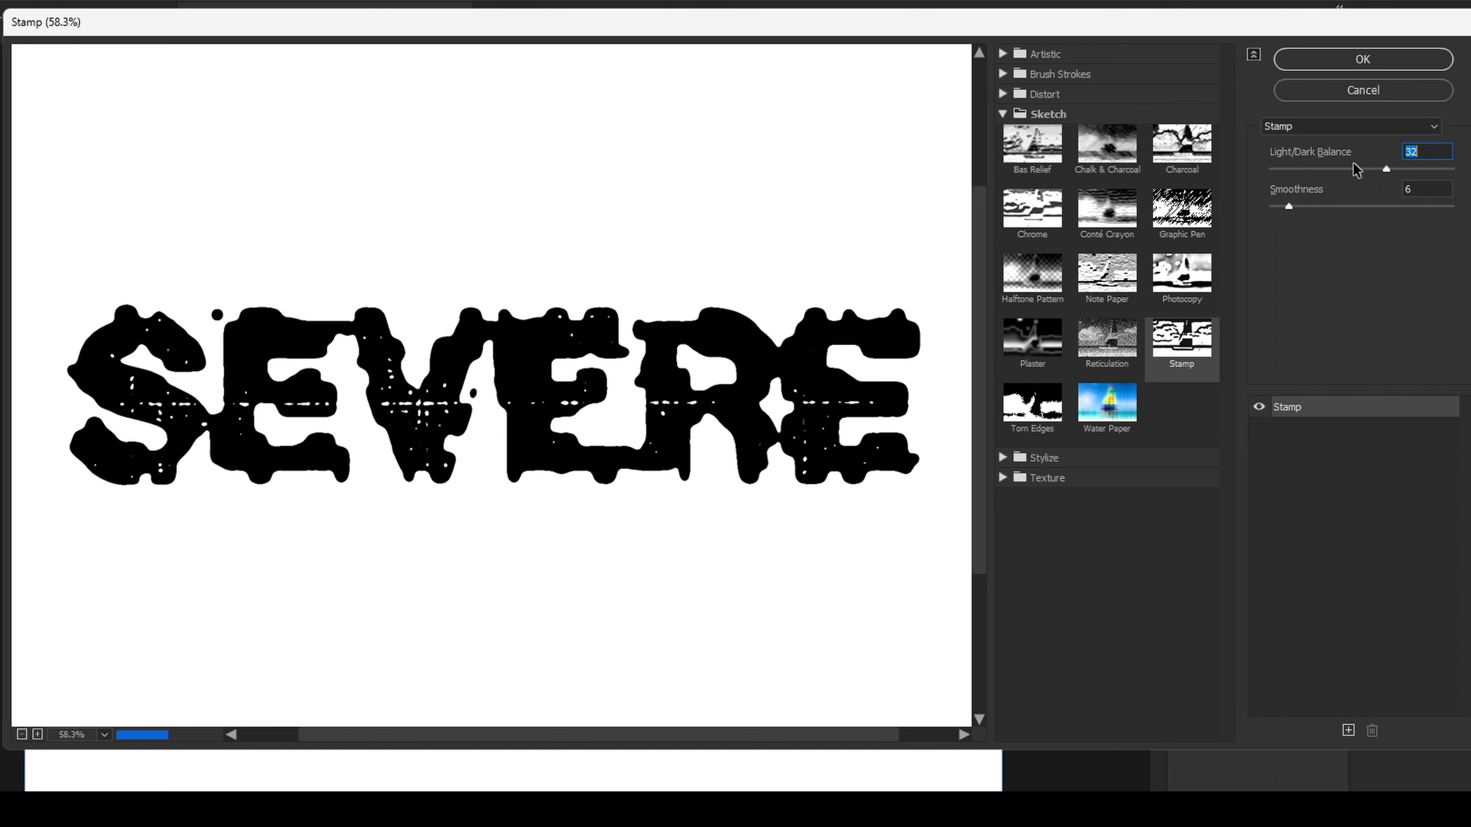
mouse_move(1303, 169)
mouse_down()
mouse_move(1245, 179)
mouse_move(1277, 169)
mouse_up()
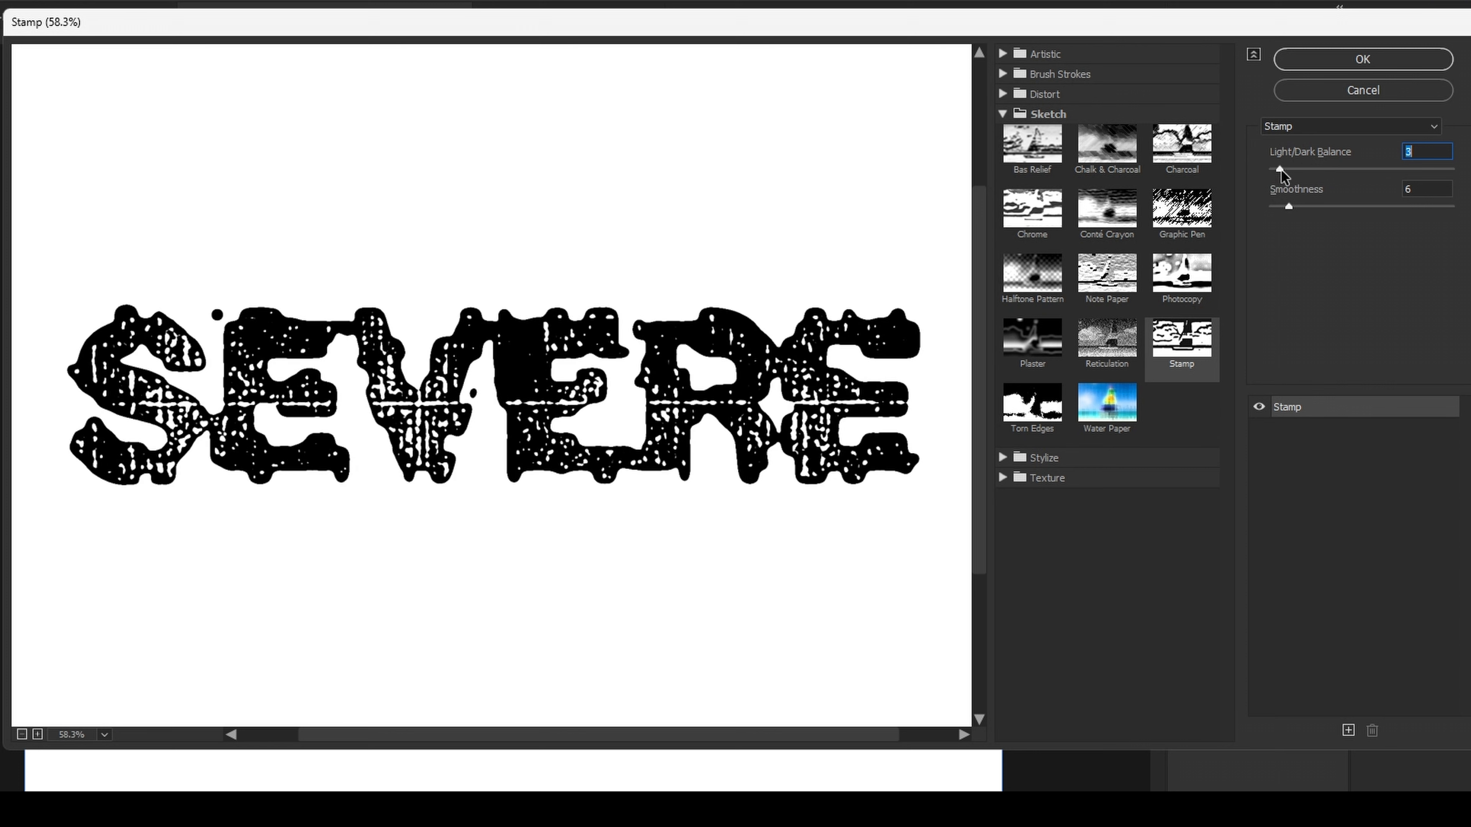
drag(1282, 169, 1303, 169)
text(10)
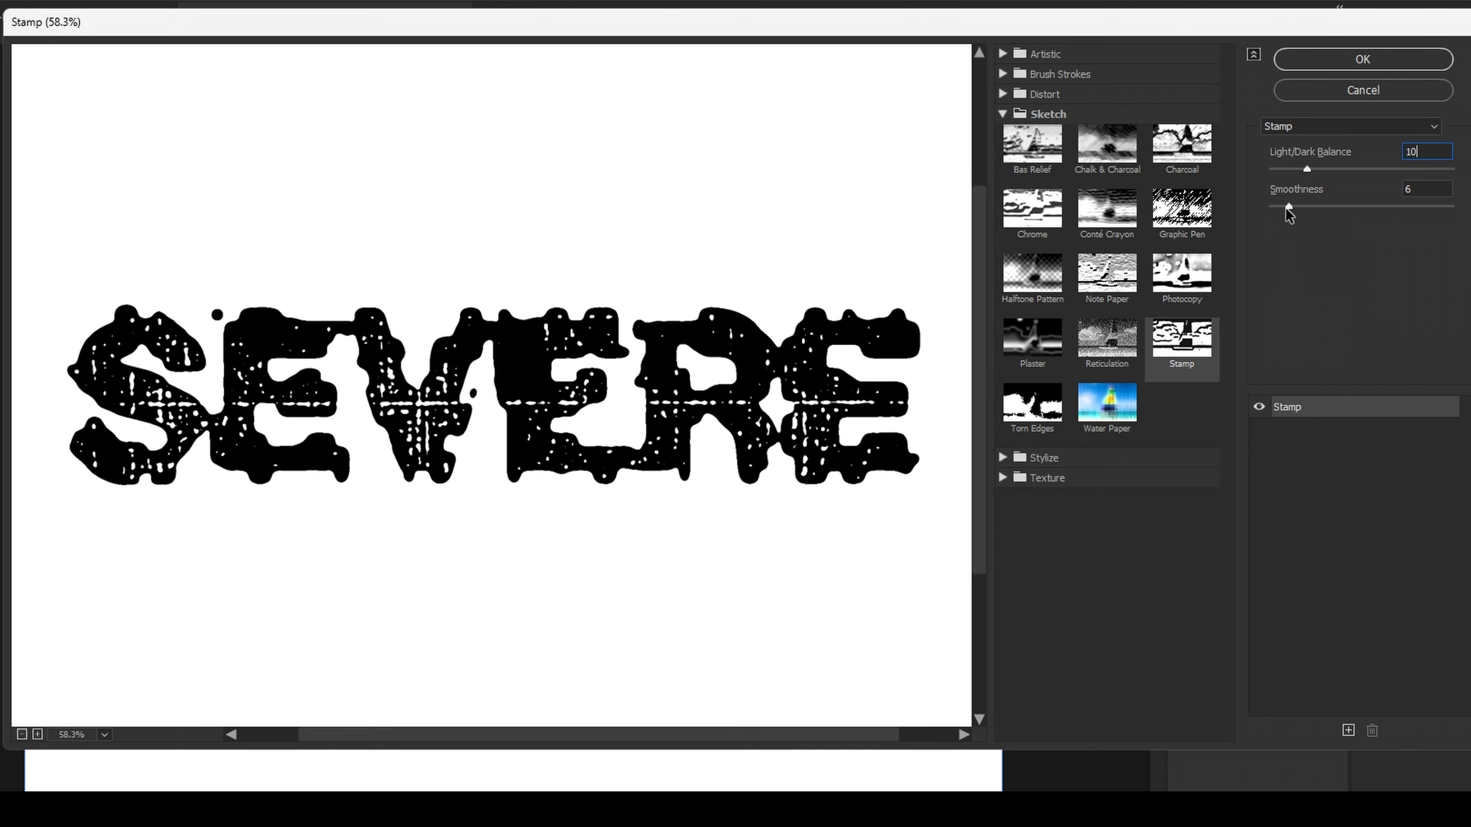
mouse_move(1288, 206)
mouse_down()
mouse_move(1459, 210)
mouse_move(1266, 216)
mouse_up()
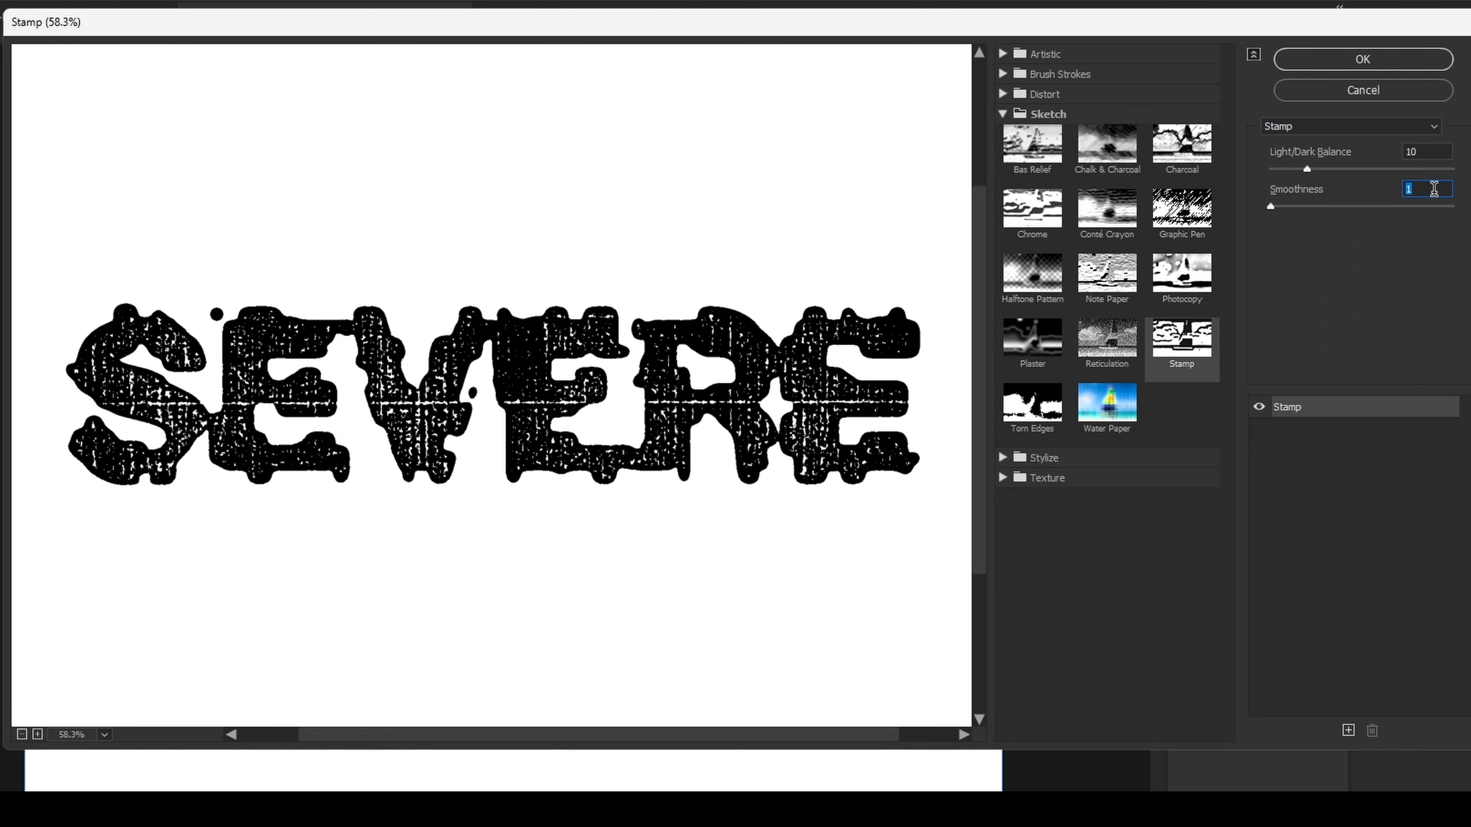
text(6)
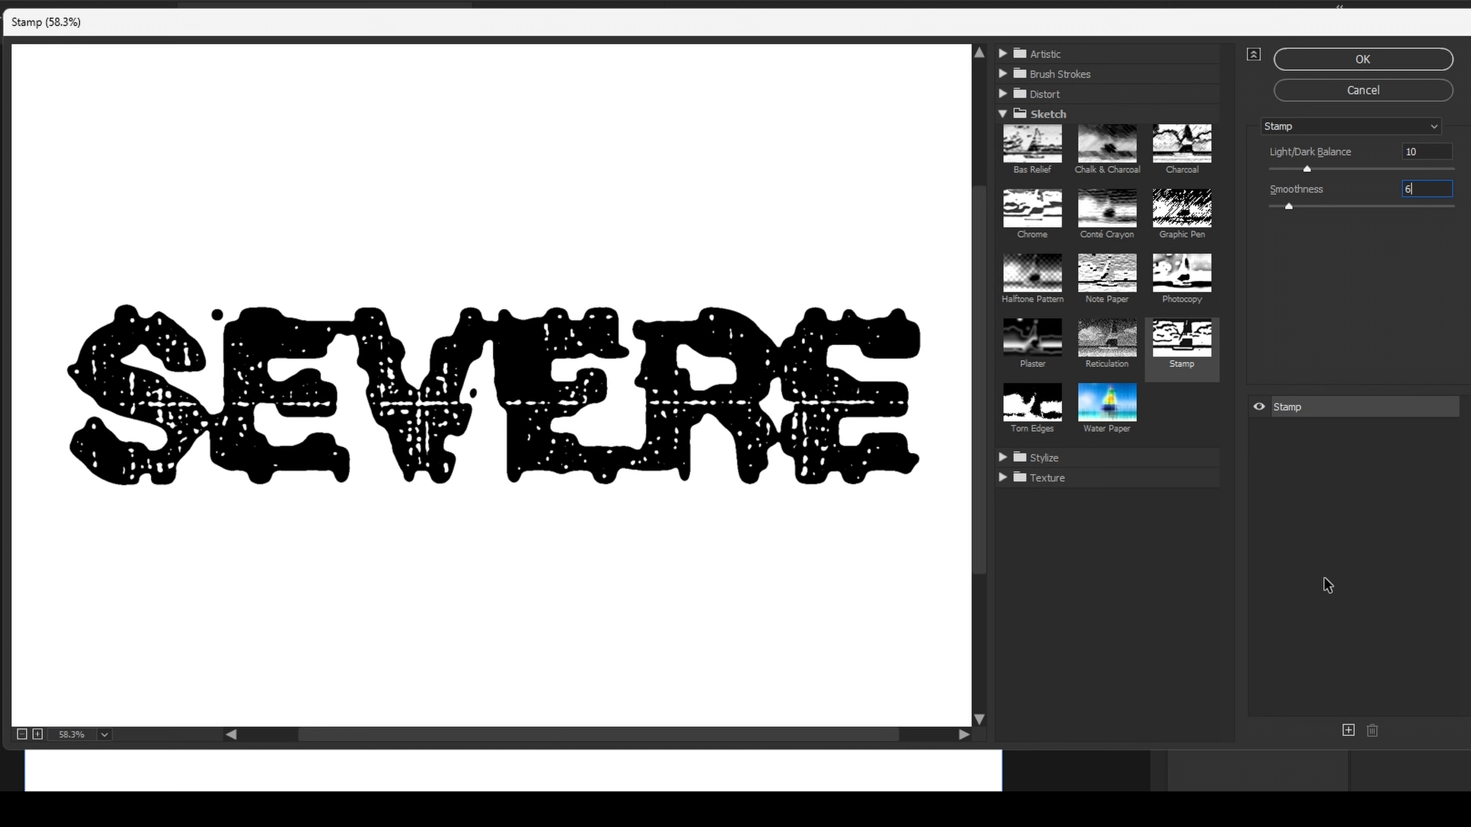
Step: Add a second effect layer above Stamp, switch it to Torn Edges, and examine the roughened letter edges up close
click(1348, 734)
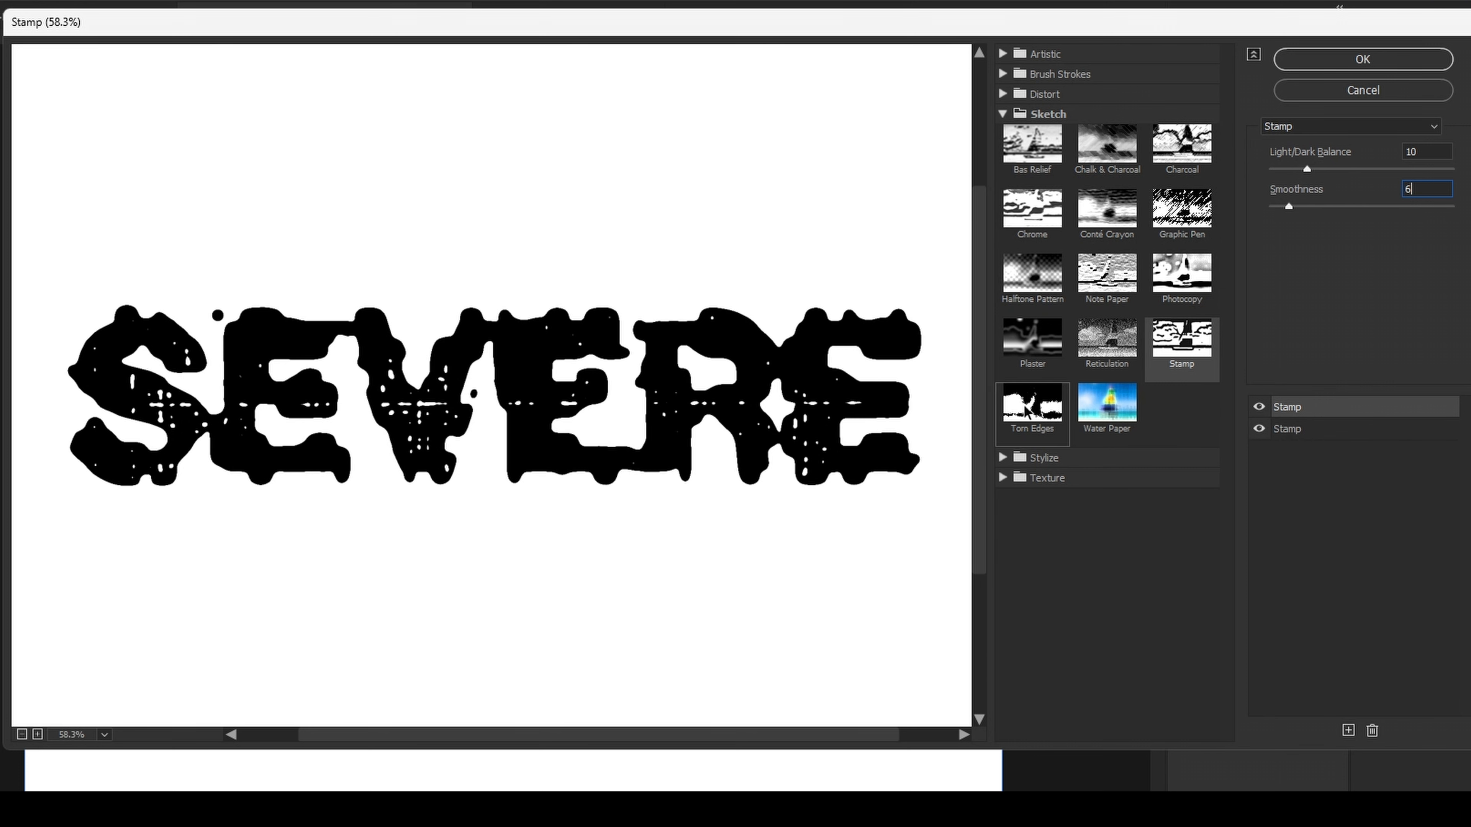
click(1036, 422)
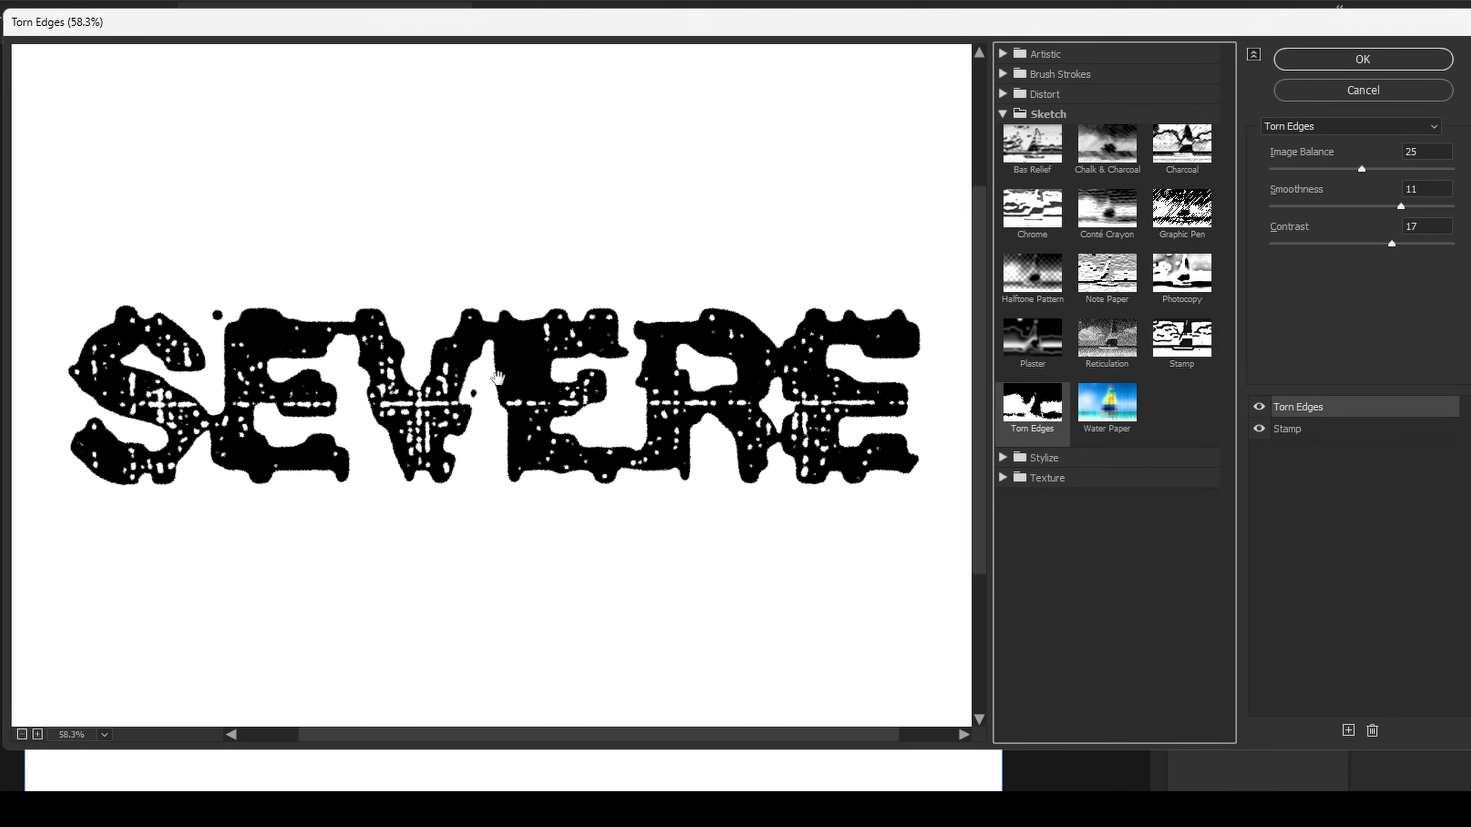
scroll(519, 394, up, 1)
scroll(519, 394, up, 4)
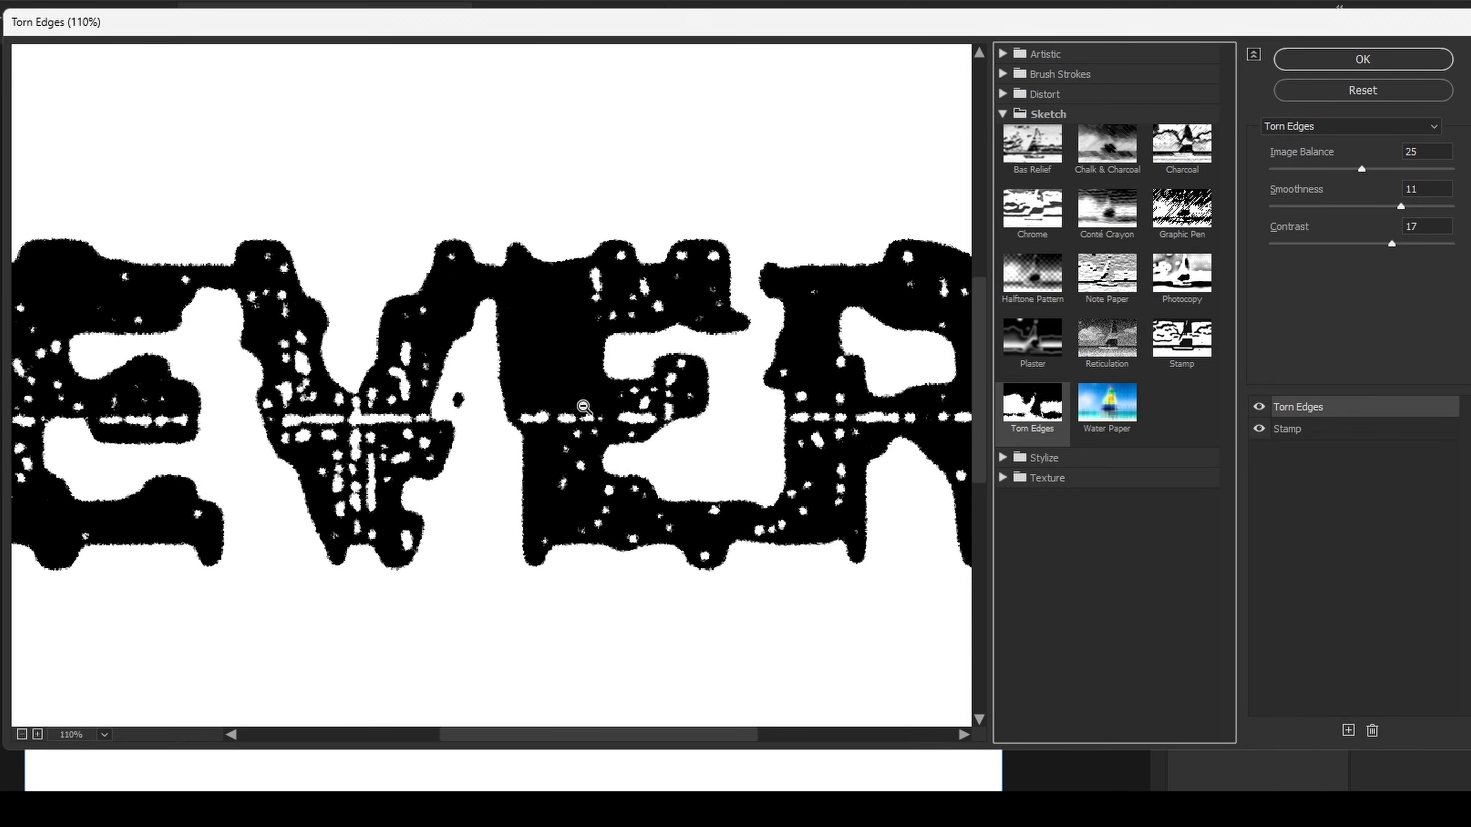
drag(712, 440, 354, 424)
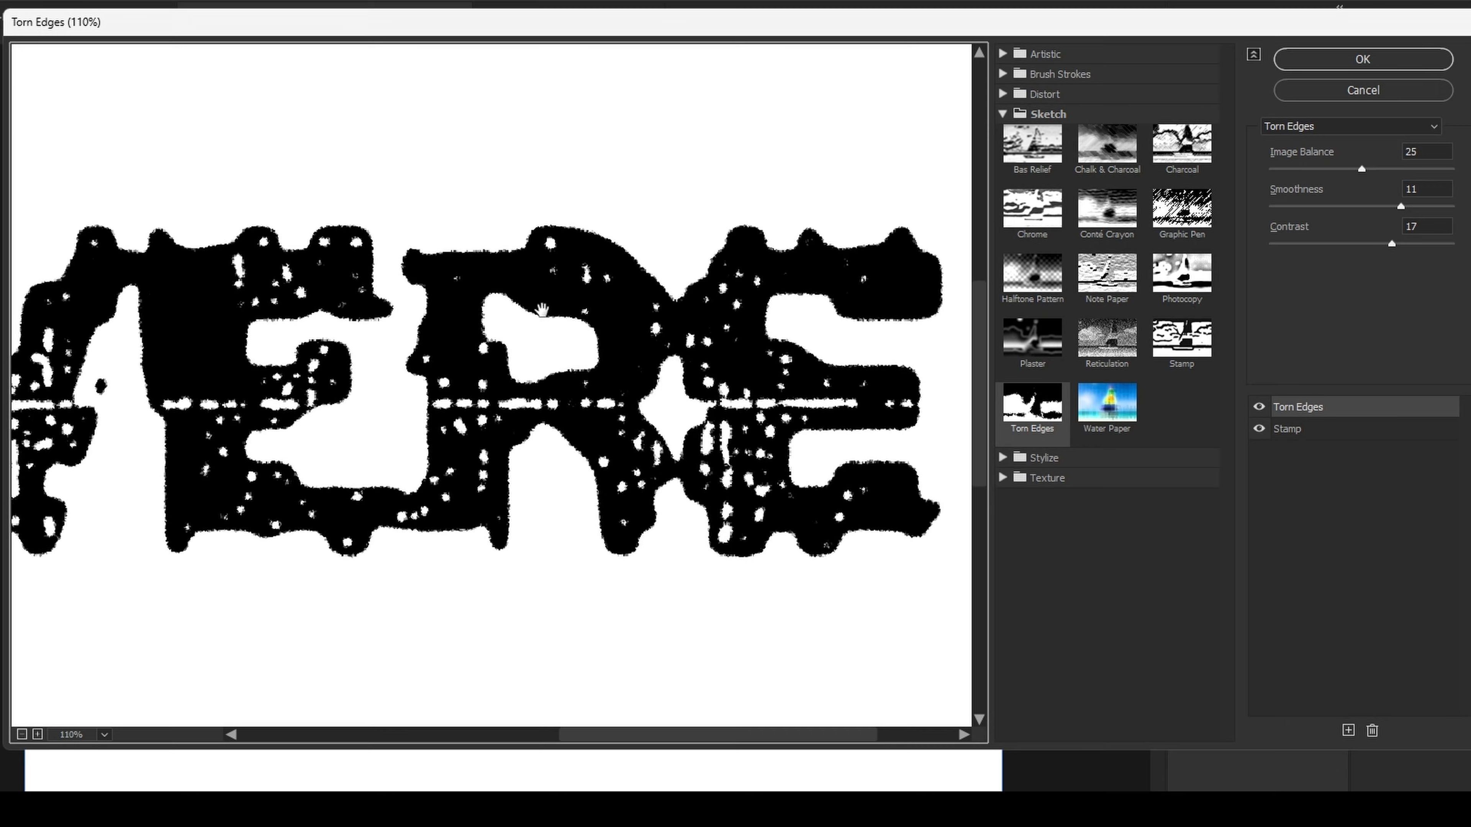
scroll(560, 339, down, 2)
scroll(560, 339, down, 1)
scroll(519, 371, down, 1)
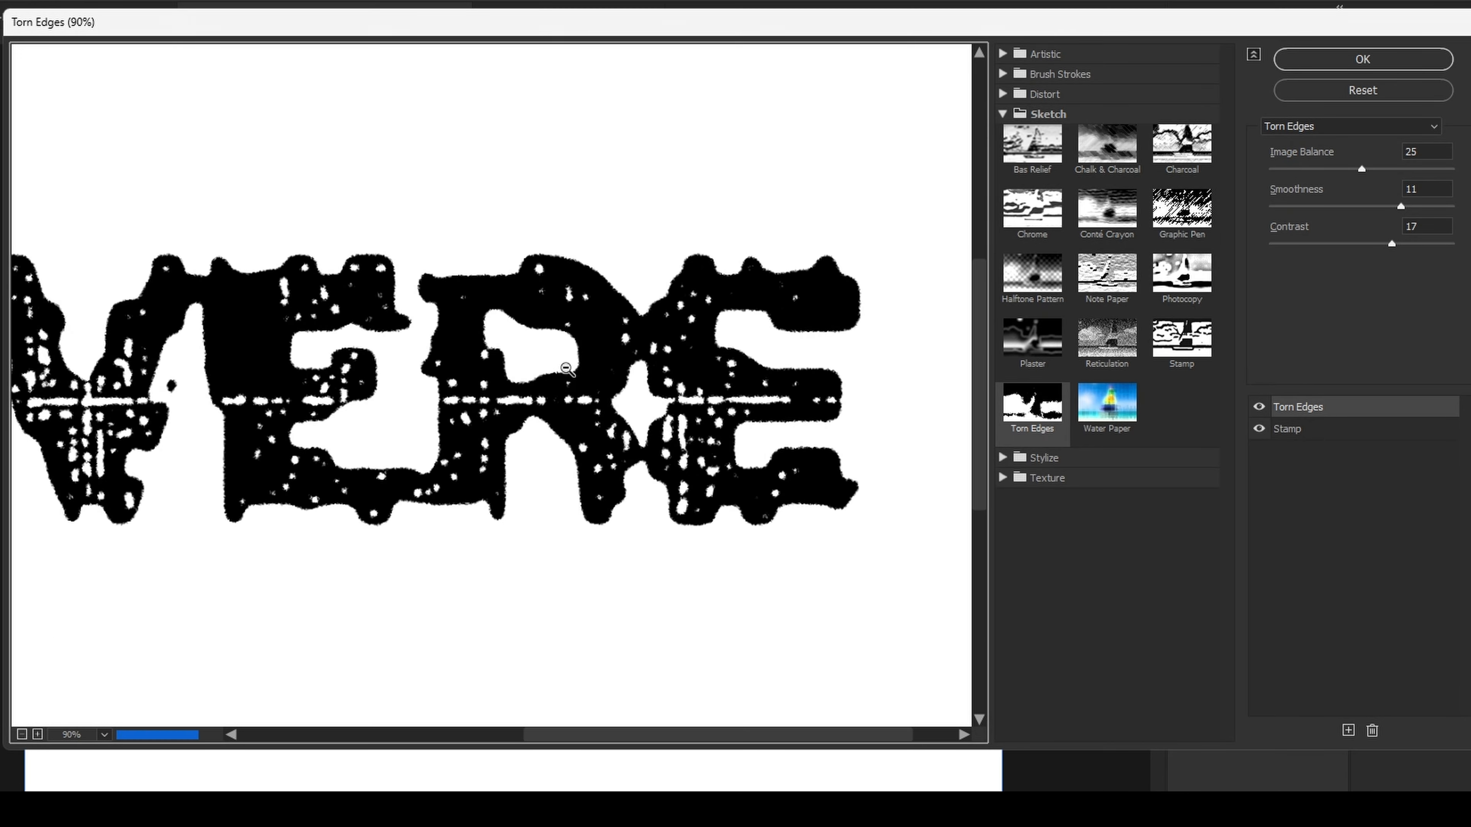
drag(535, 365, 769, 344)
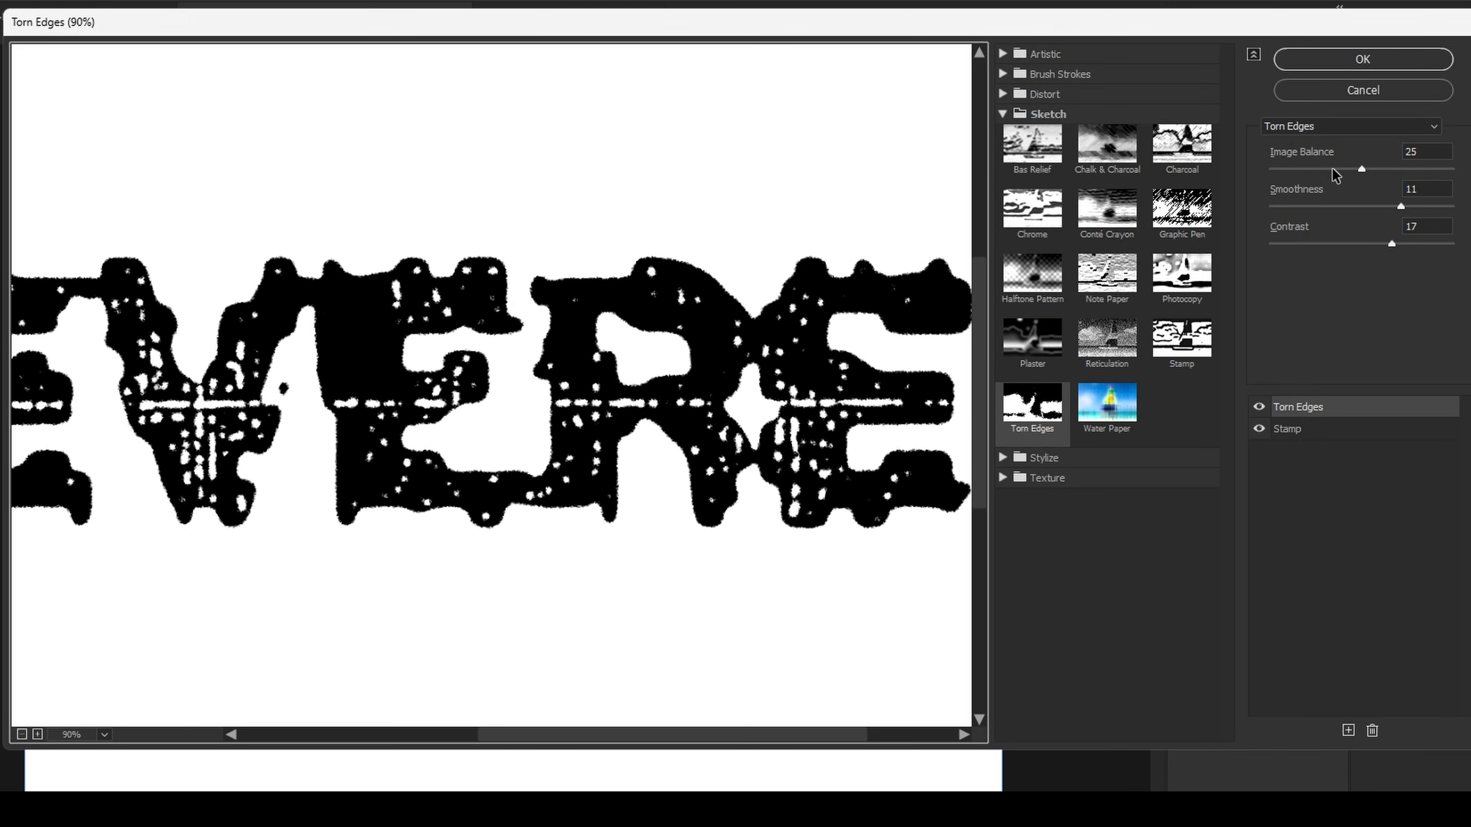
Step: Try Torn Edges' Contrast at 1 and 25, settle on Image Balance 25, Smoothness 11 and Contrast 17, and apply the filters
mouse_move(1335, 175)
mouse_down()
mouse_move(1316, 174)
mouse_move(1417, 167)
mouse_move(1349, 168)
mouse_up()
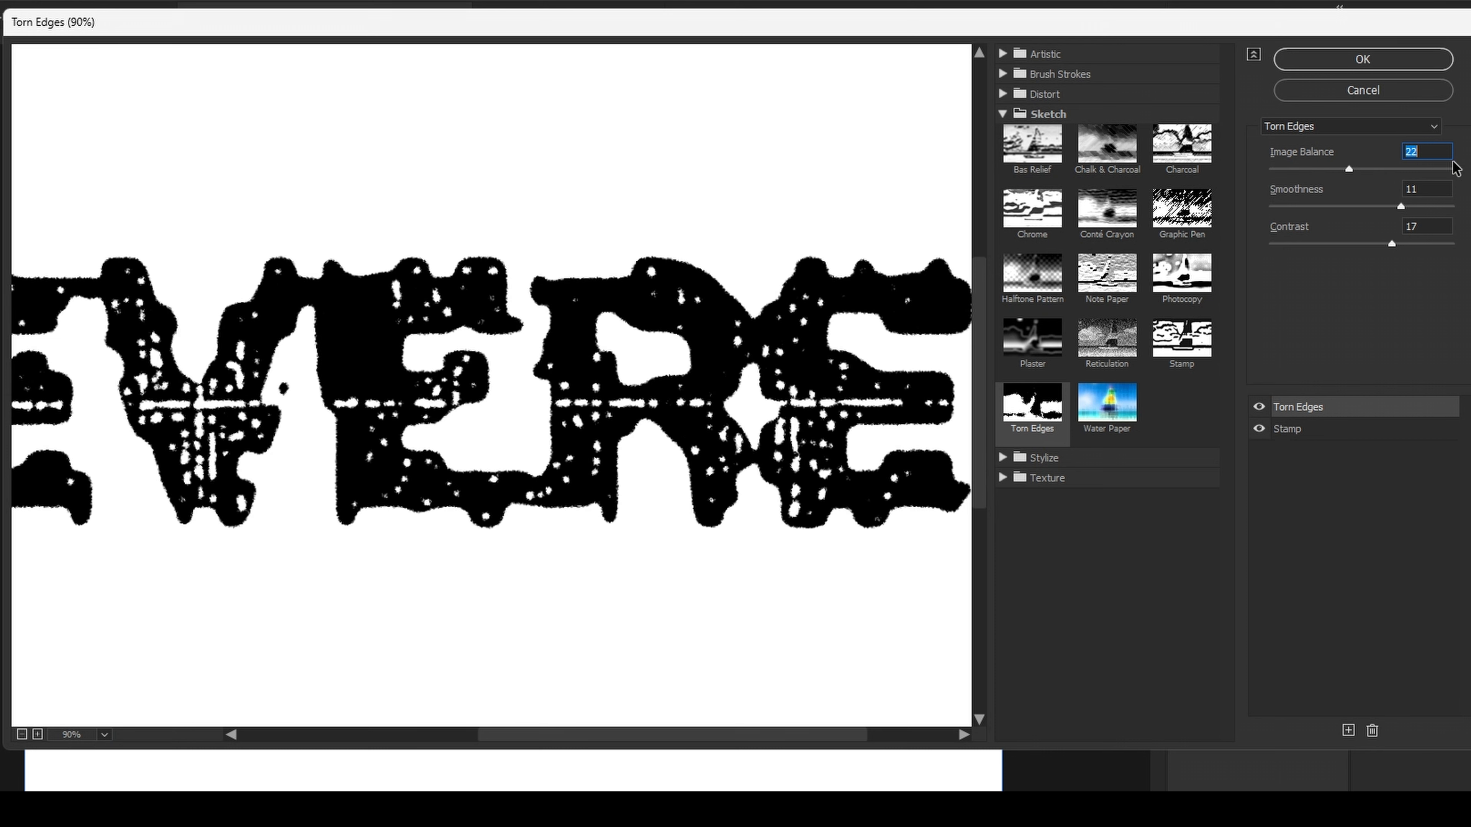
text(25)
mouse_move(1401, 207)
mouse_down()
mouse_move(1245, 222)
mouse_move(1457, 212)
mouse_move(1401, 214)
mouse_up()
drag(1390, 244, 1220, 248)
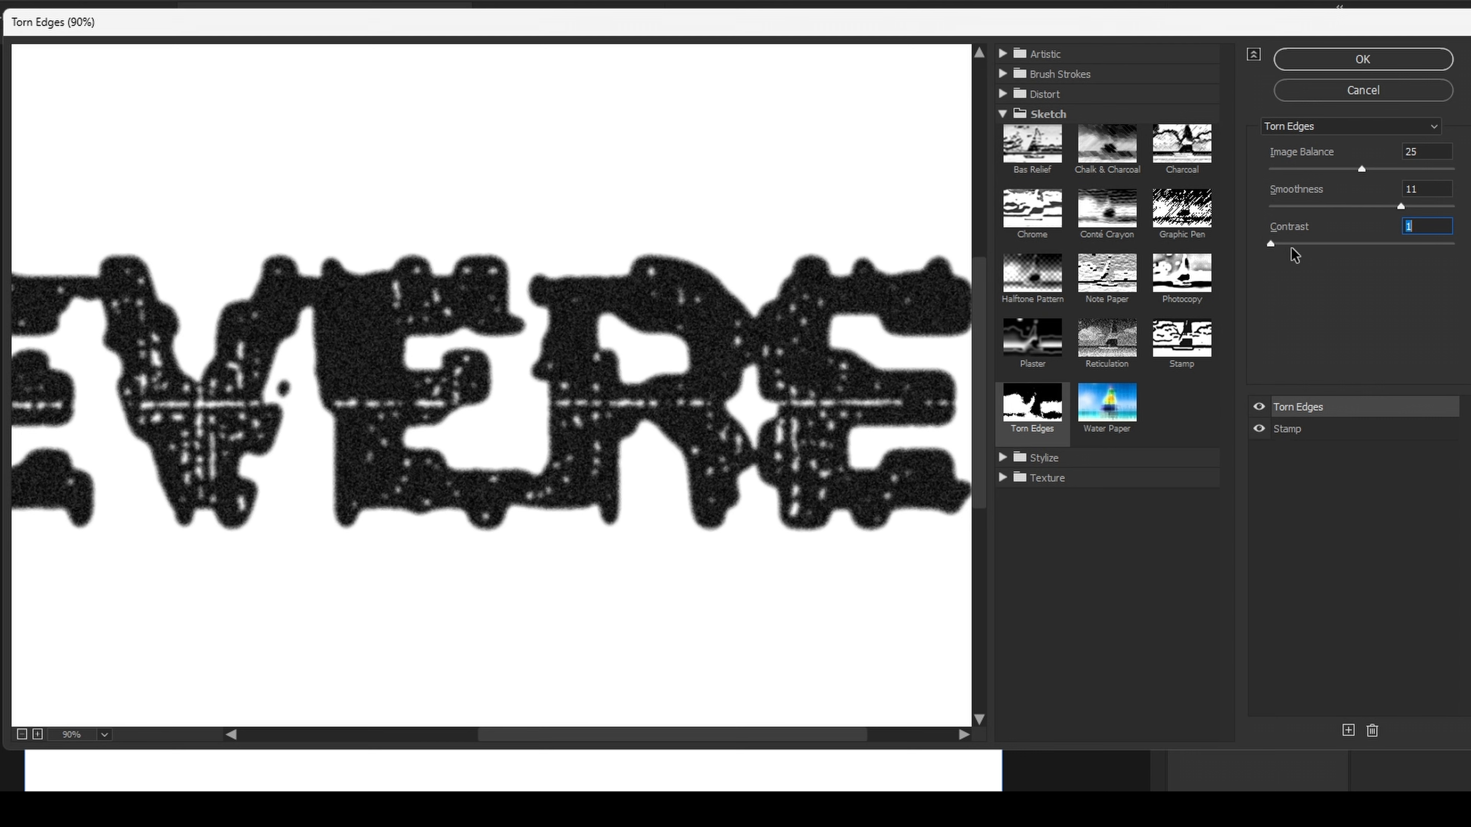
drag(1271, 246, 1468, 256)
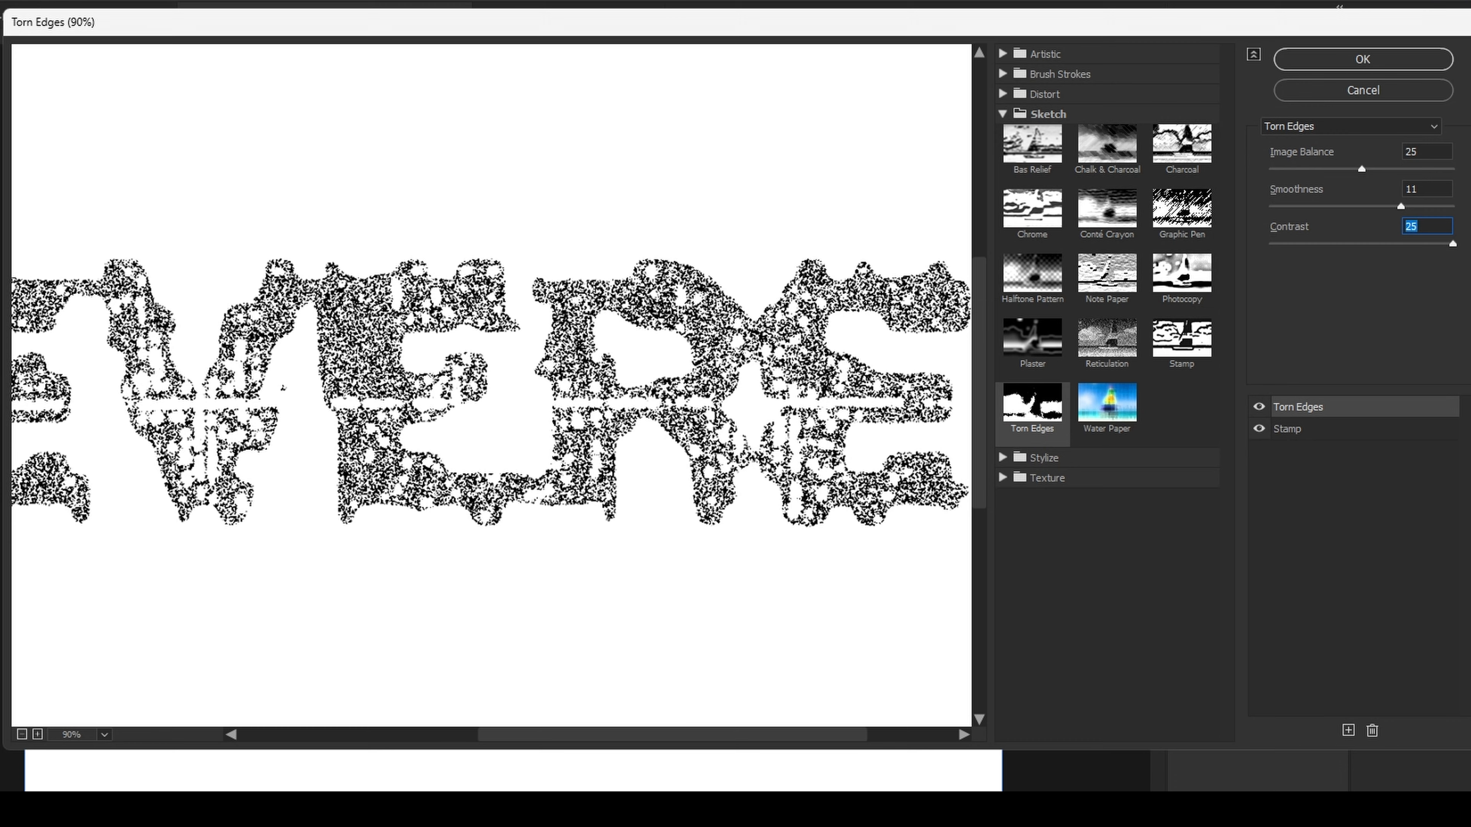
drag(1453, 244, 1391, 243)
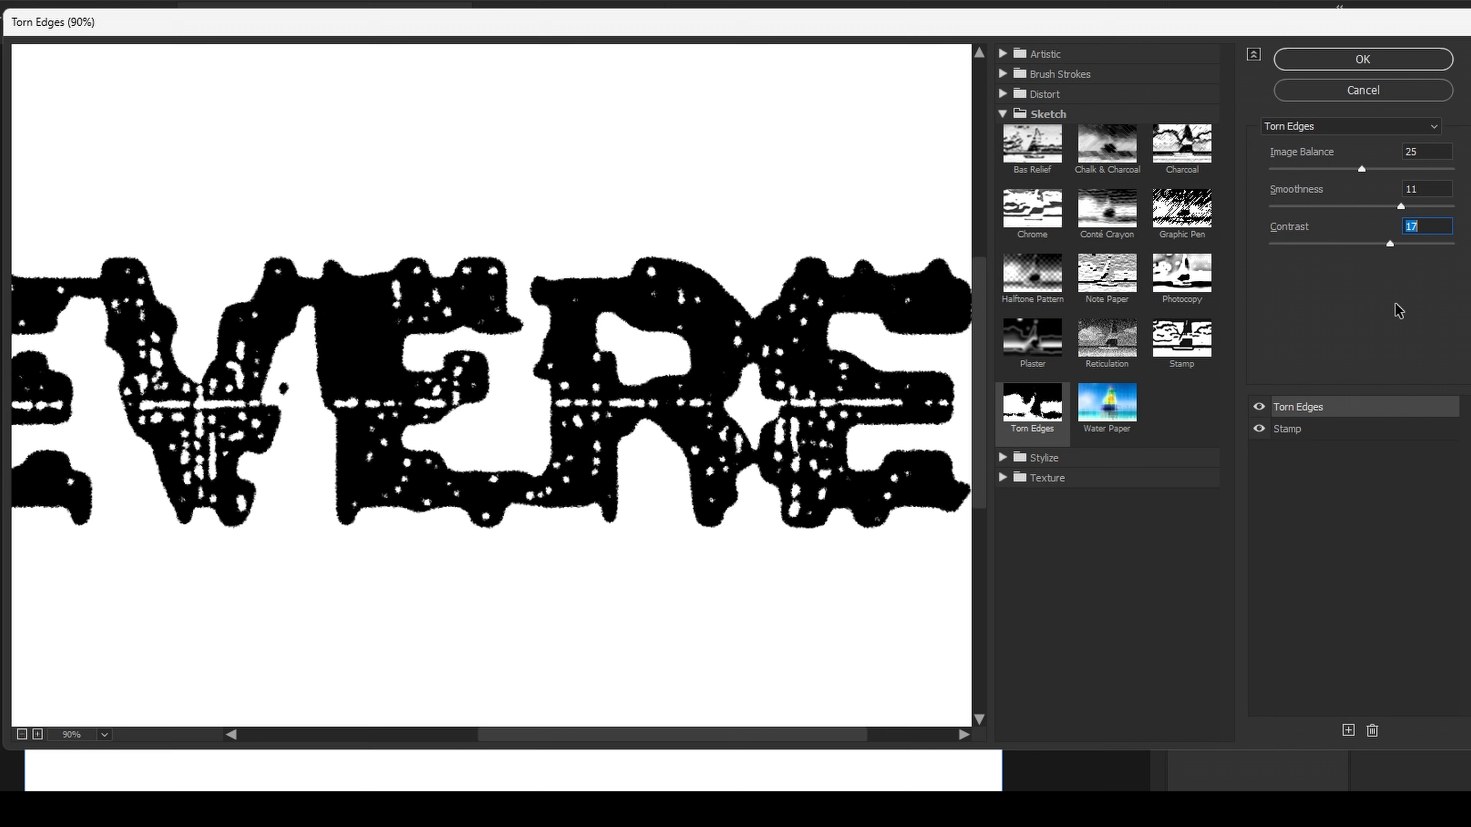
click(1386, 59)
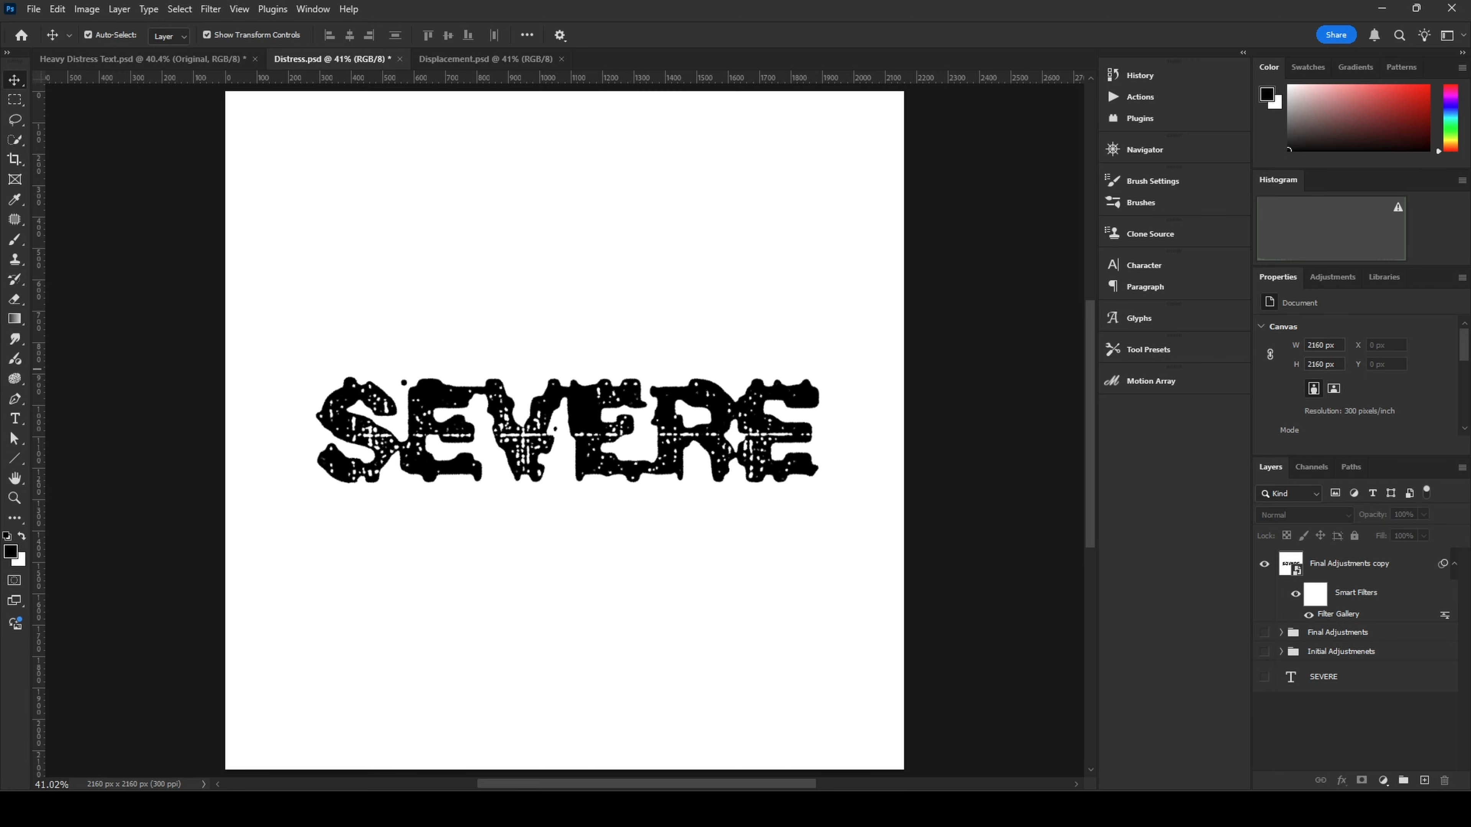
Step: Place the texturefabrik_photocopies_vol-3 (1) texture above the lettering, scaled to 17% so it covers the canvas
drag(1234, 276, 580, 469)
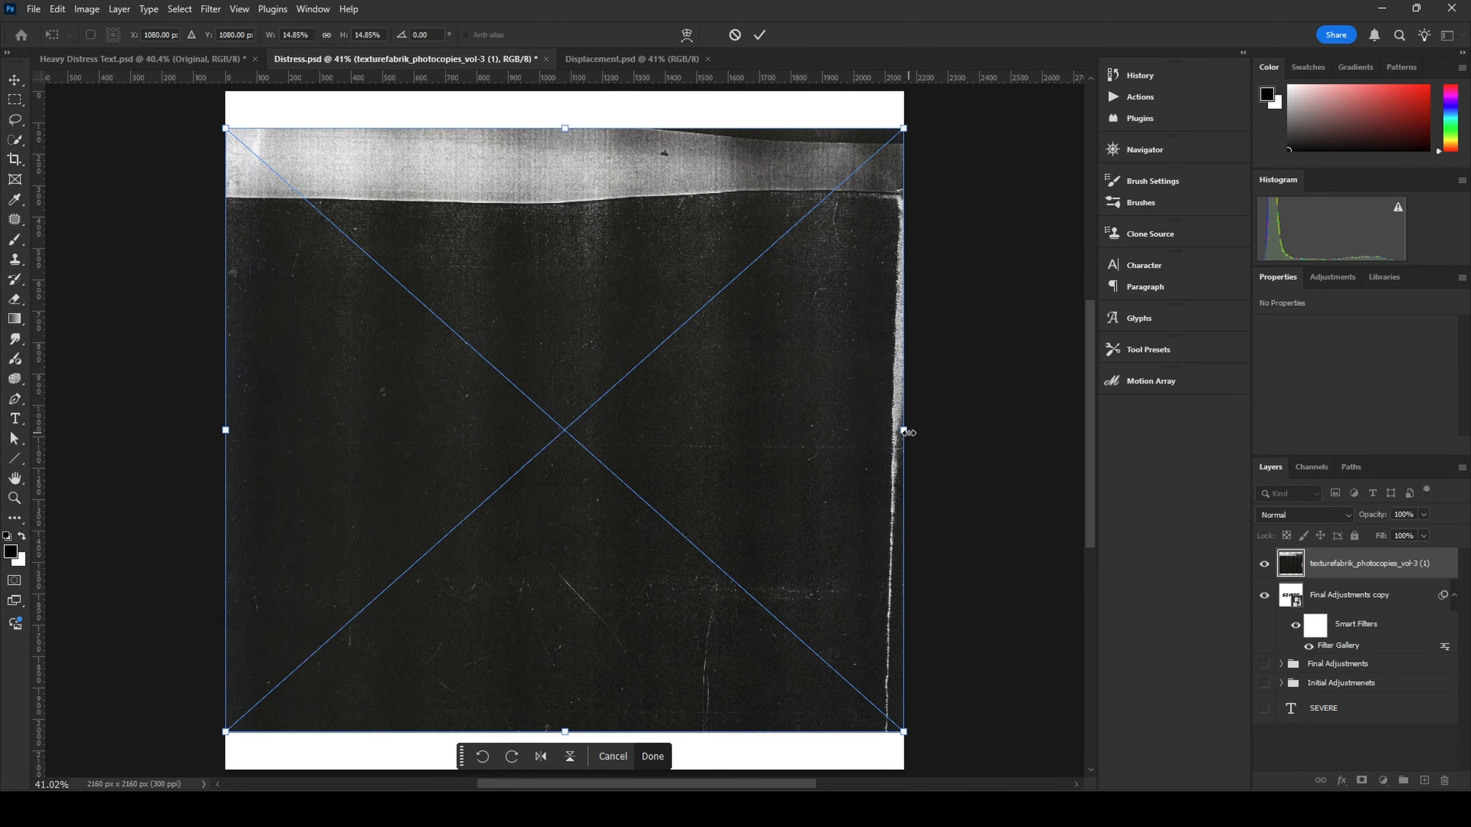
drag(906, 432, 957, 430)
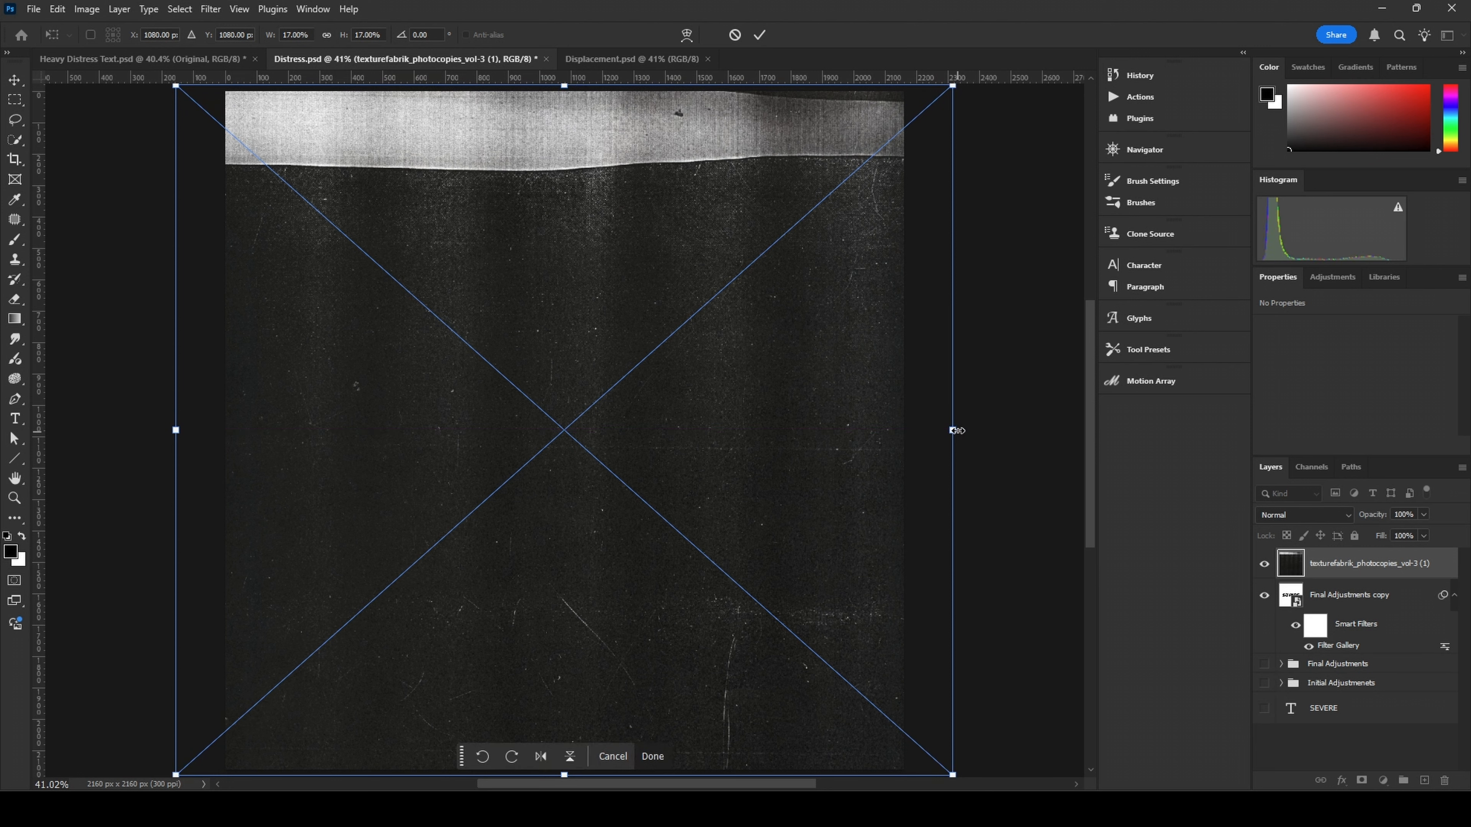
click(760, 36)
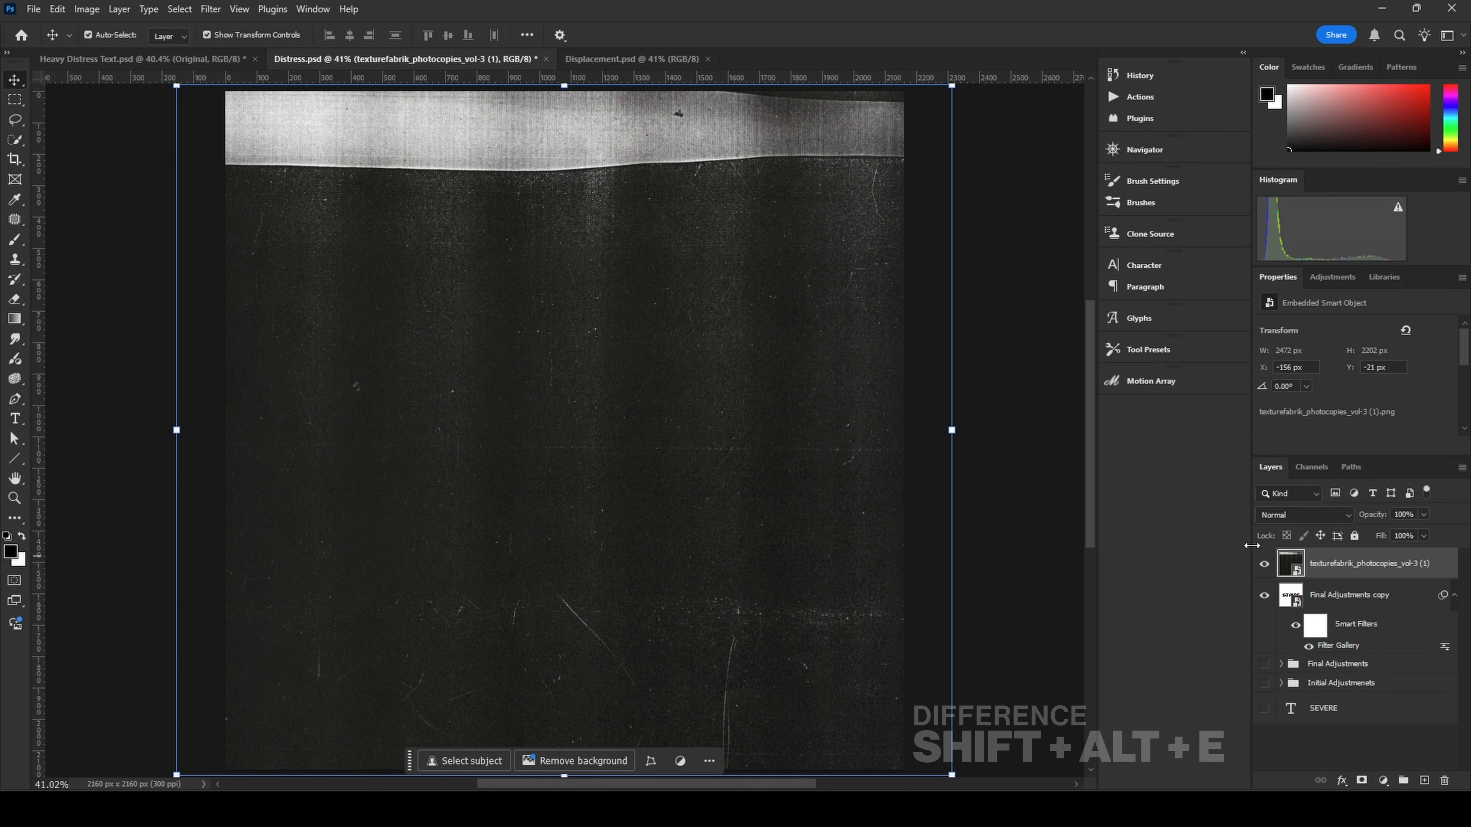
Step: Set the newly placed photocopy texture's blend mode to Difference and keep that layer selected
click(1303, 515)
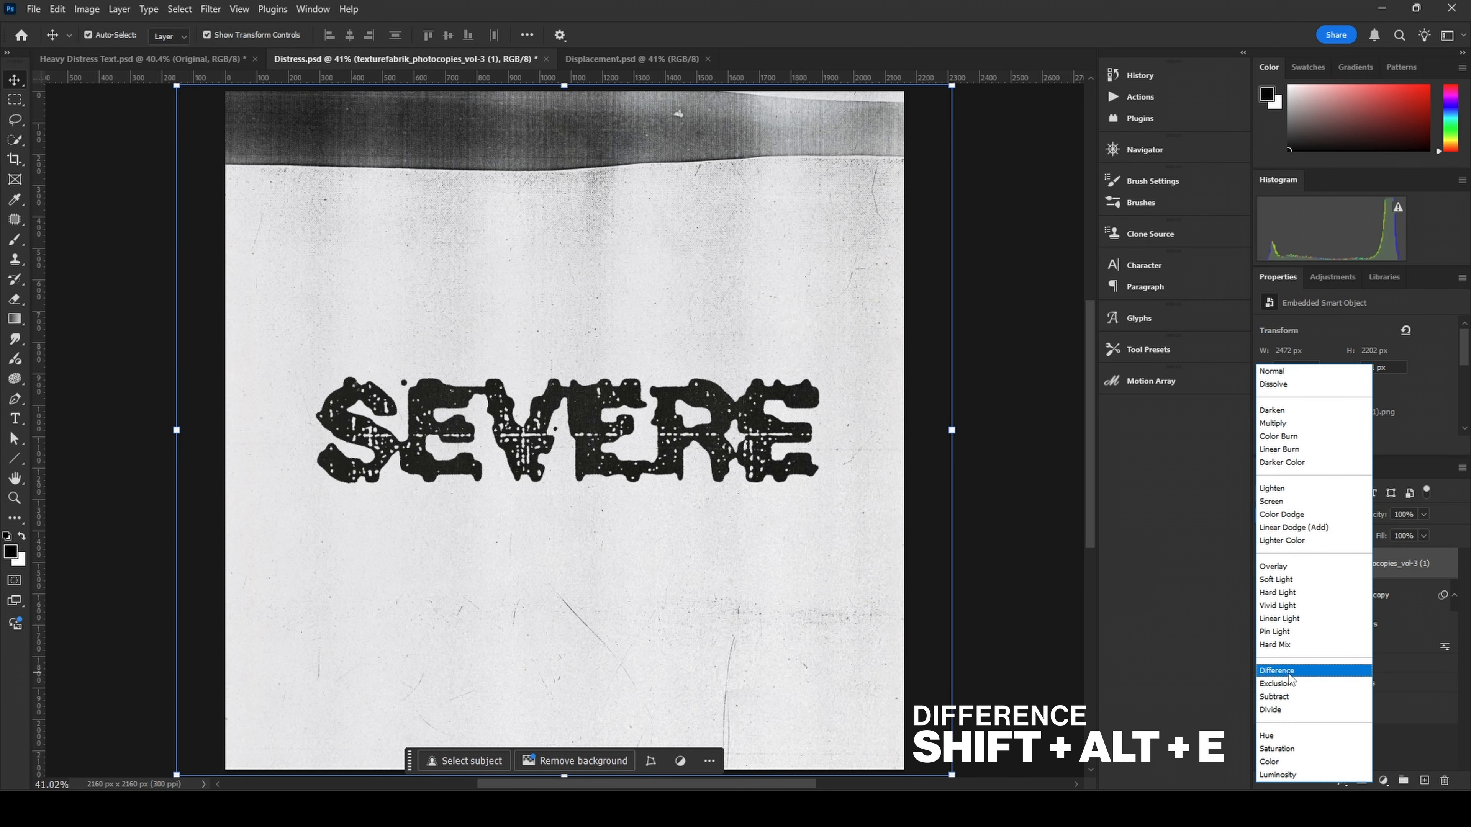
click(1278, 671)
click(1325, 597)
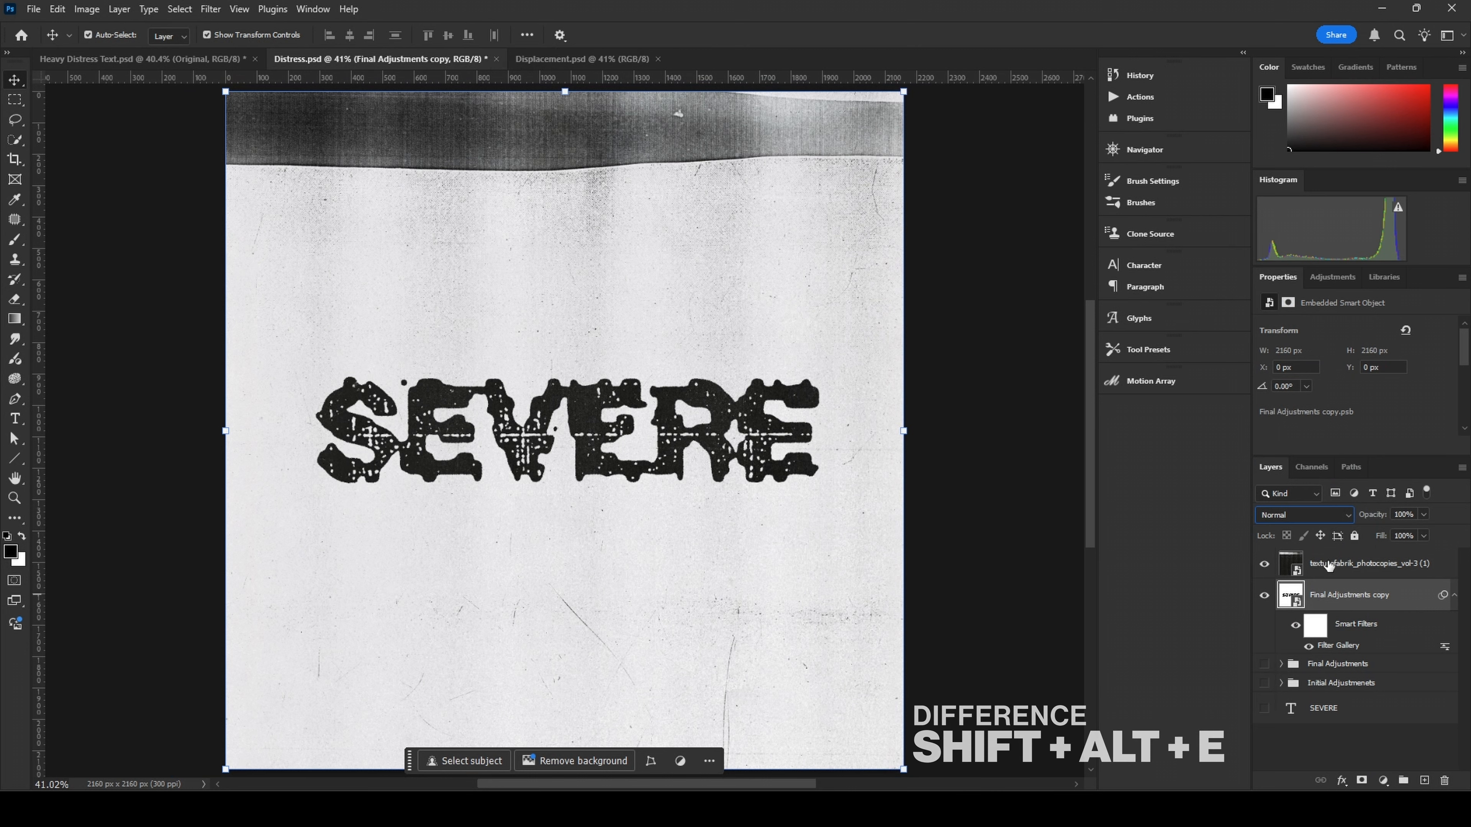
click(1311, 573)
Step: Try Levels on the photocopy texture with an input black level of about 30, and undo it along with the Difference blending
key(ctrl+l)
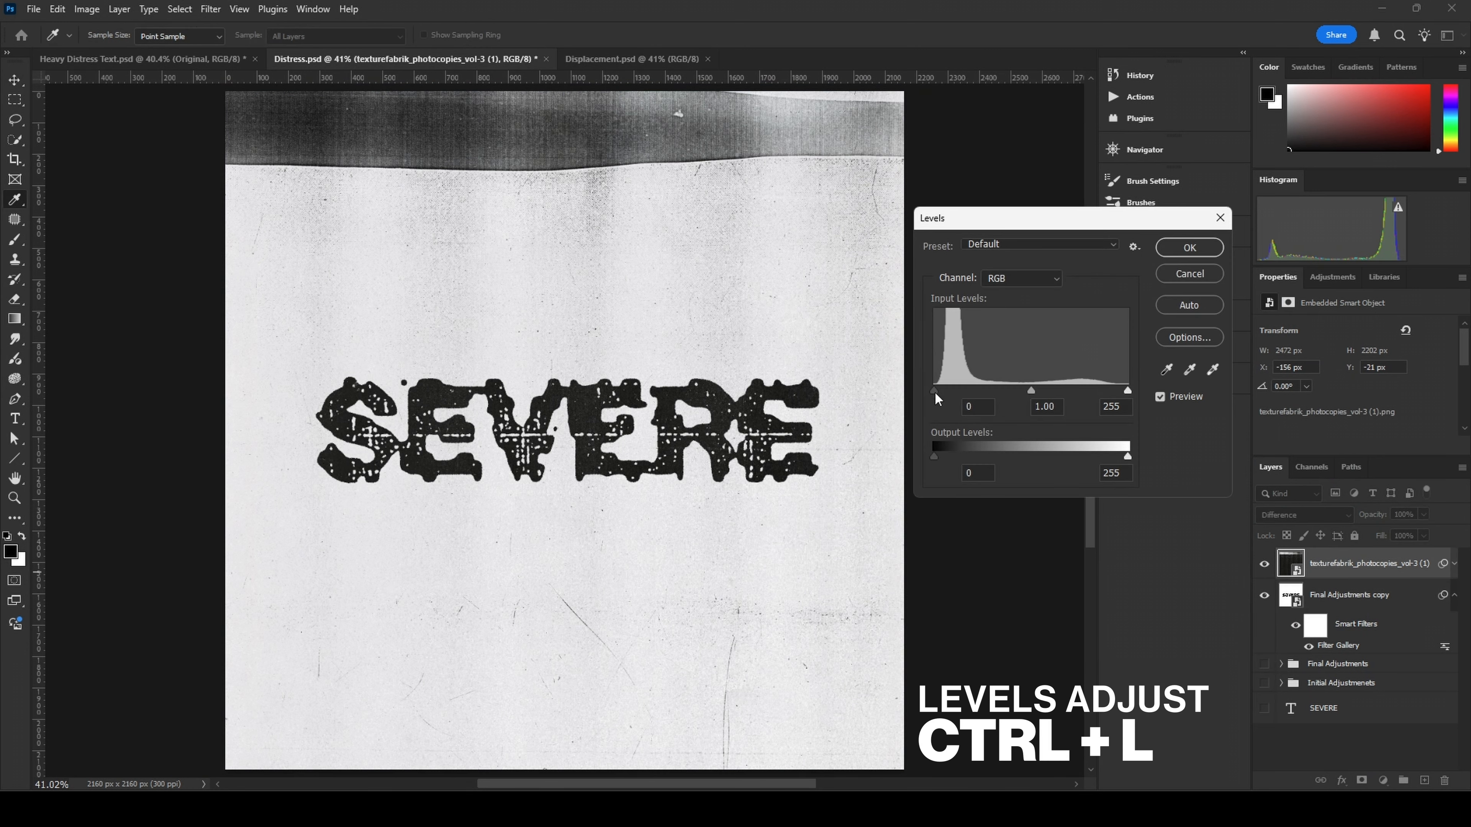
drag(935, 391, 959, 389)
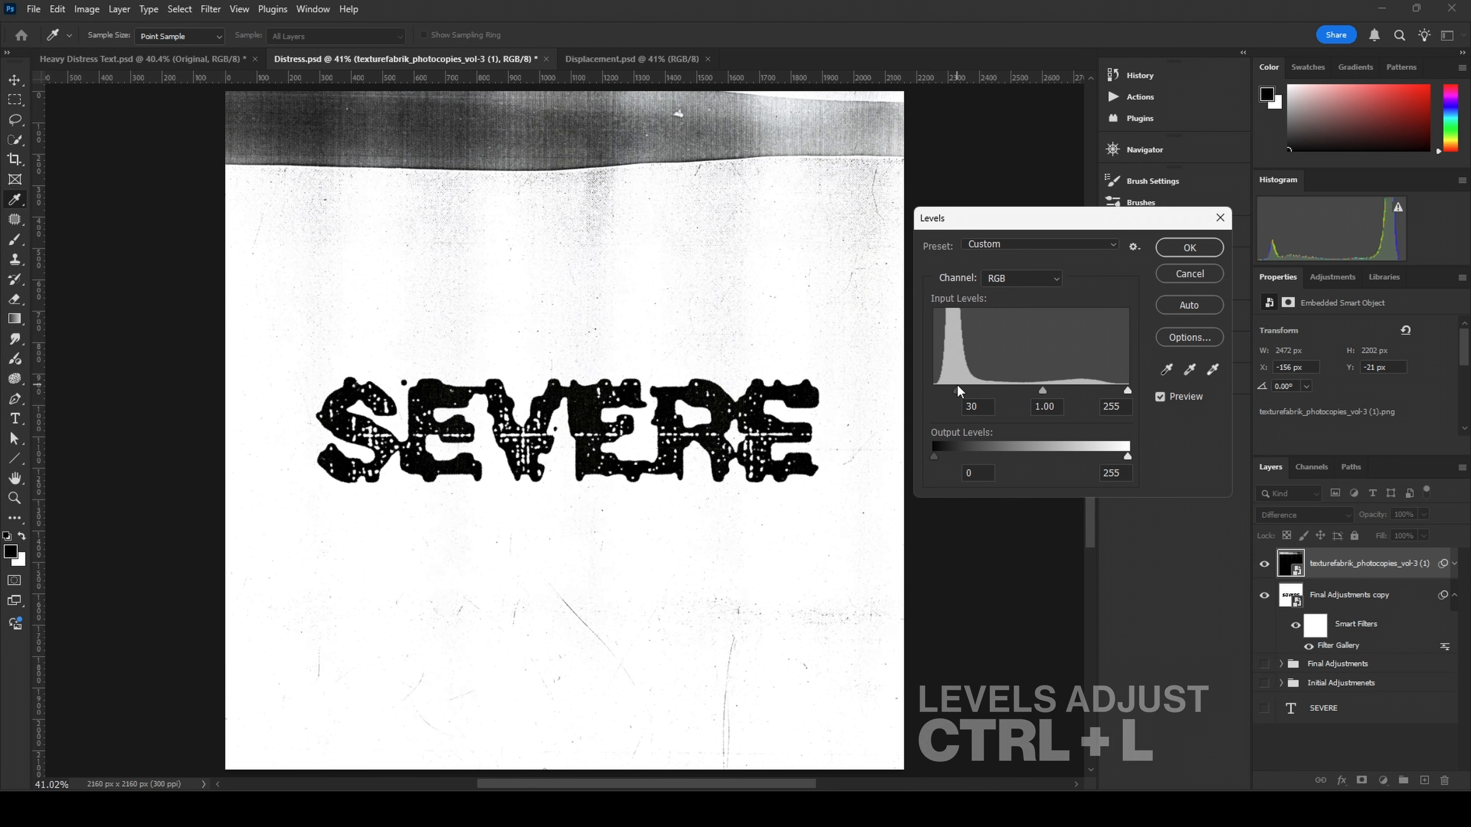
click(1195, 250)
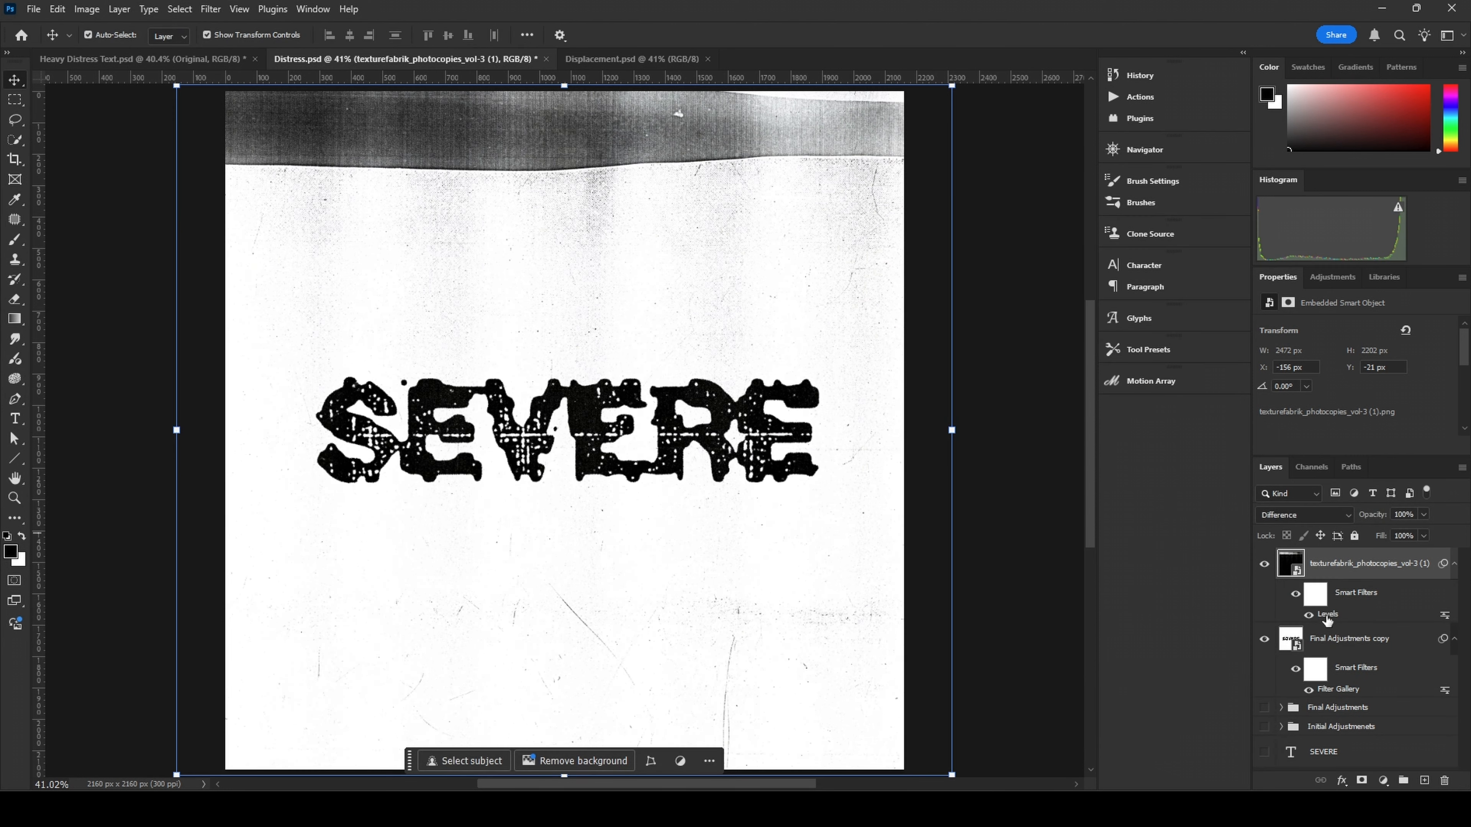
key(ctrl+z)
key(ctrl+z)
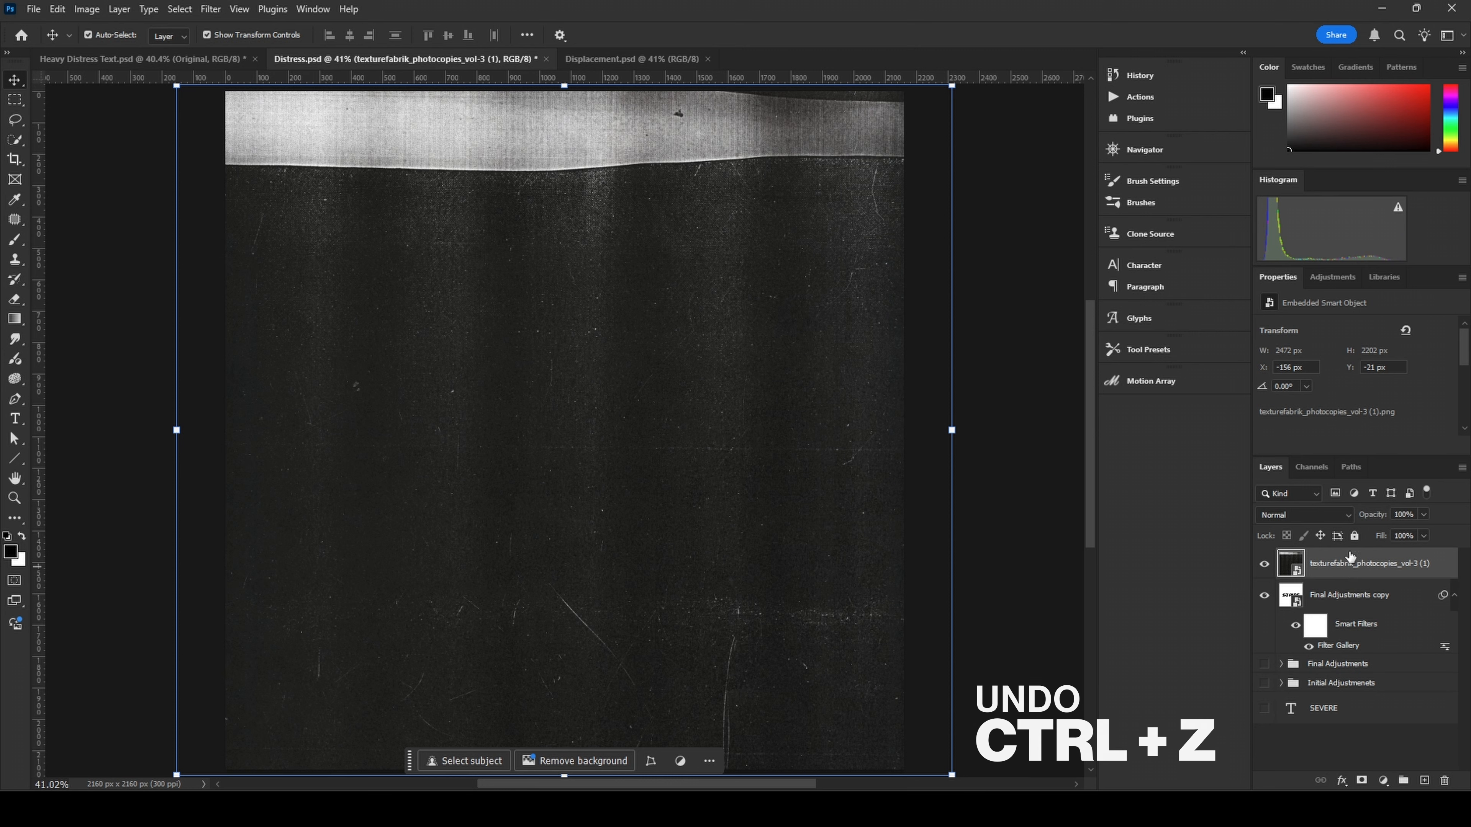
Step: Set the photocopy texture's blend mode to Screen and apply Levels to it with input levels 0, 1.00 and 255
click(1312, 519)
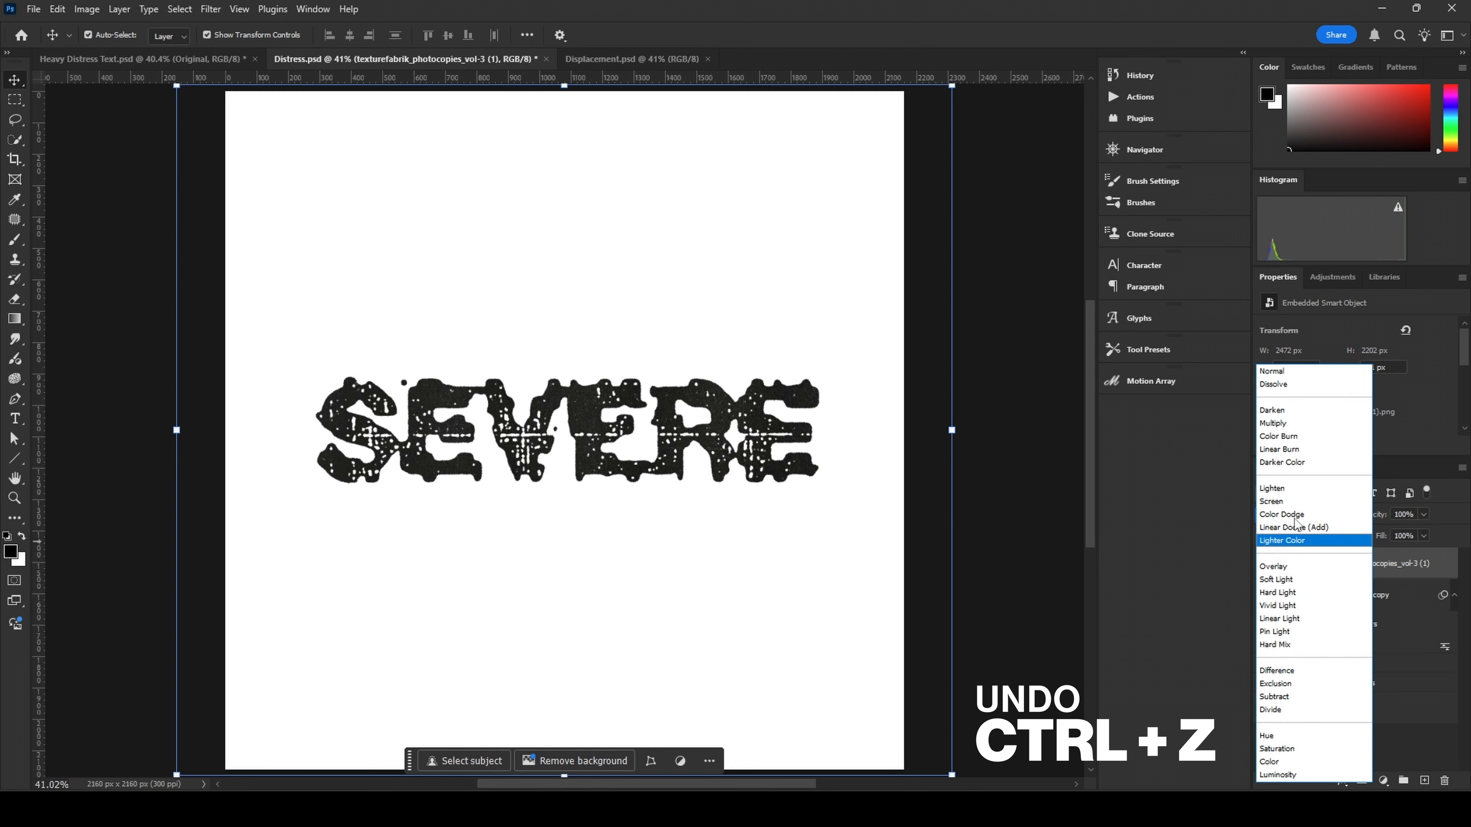
click(1292, 507)
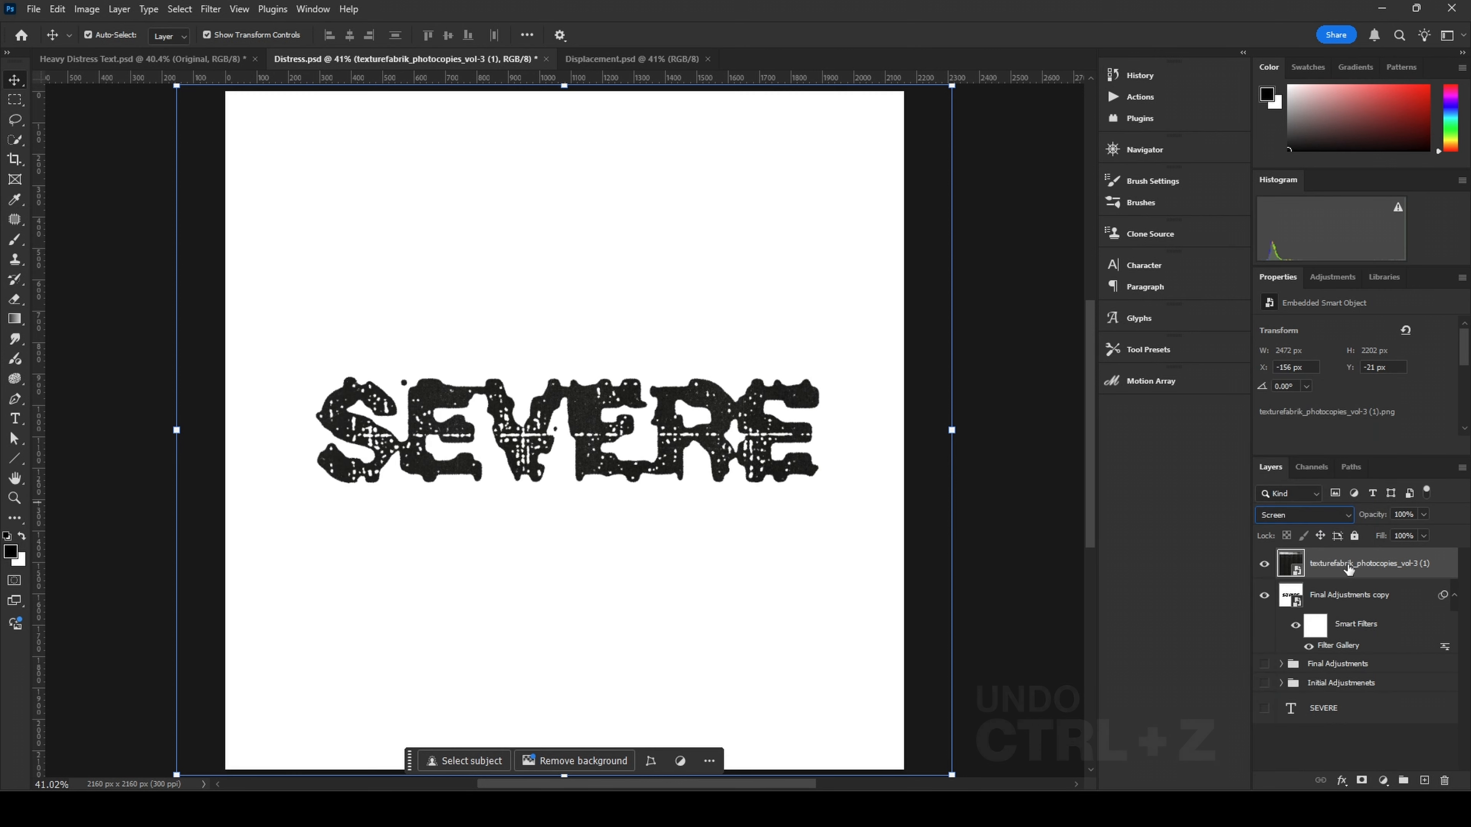
key(ctrl+l)
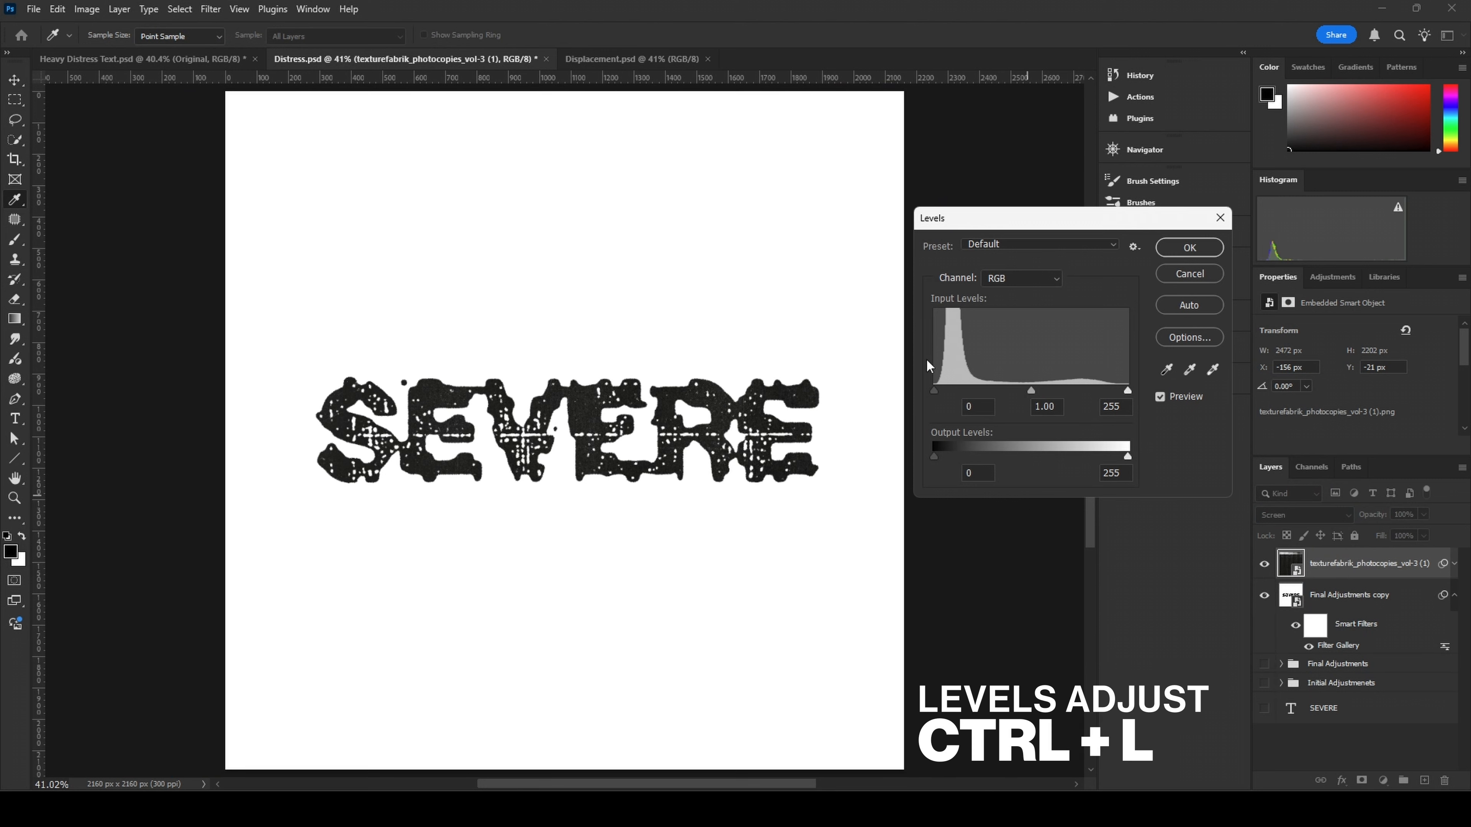
mouse_move(933, 390)
mouse_down()
mouse_move(948, 387)
mouse_move(930, 392)
mouse_up()
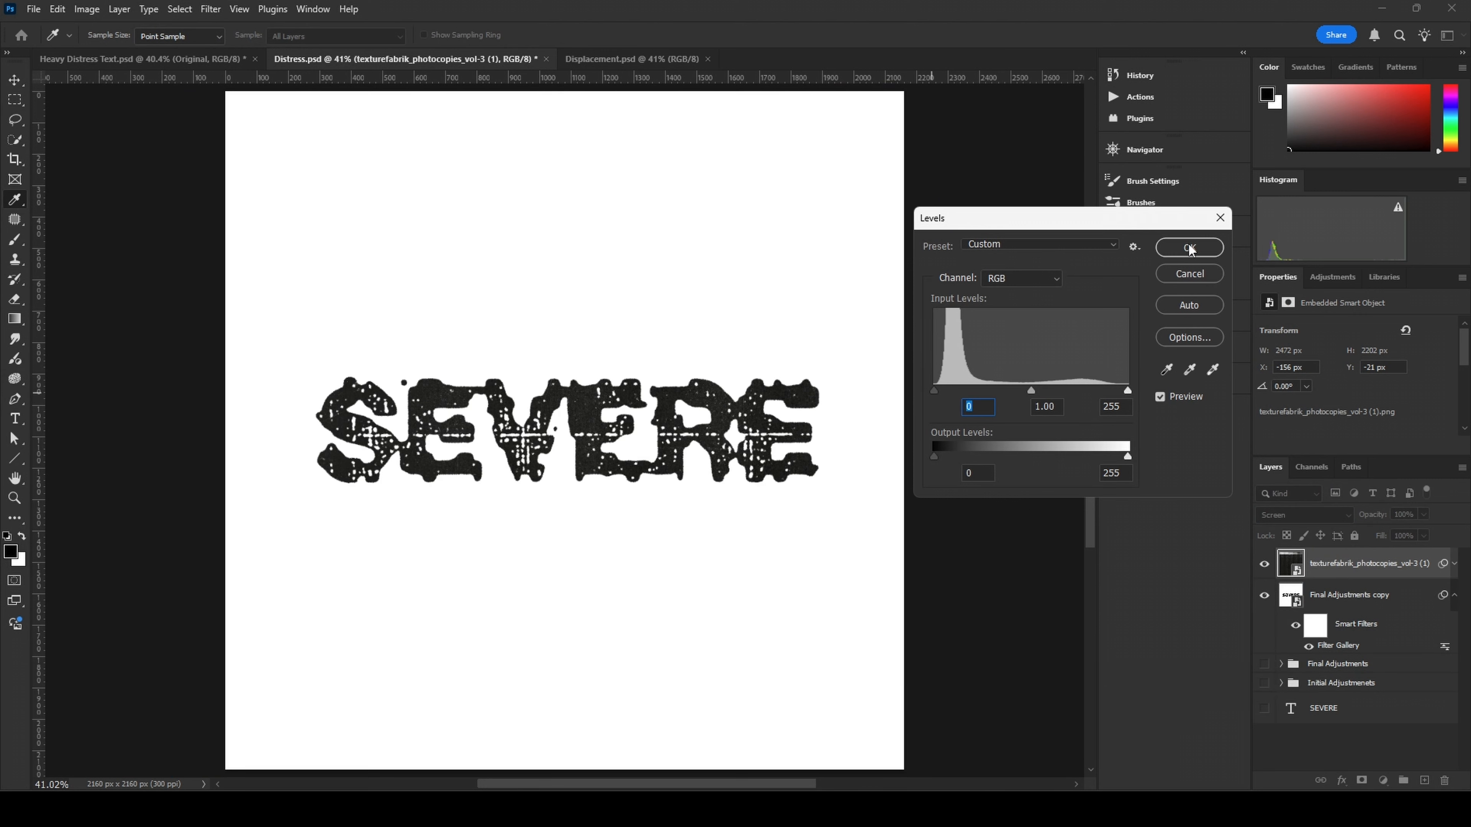
key(Return)
key(v)
click(1005, 487)
Step: Examine the photocopy grain inside the SEVERE lettering up close, from the first letters to the last, and return to the whole canvas
scroll(473, 438, up, 12)
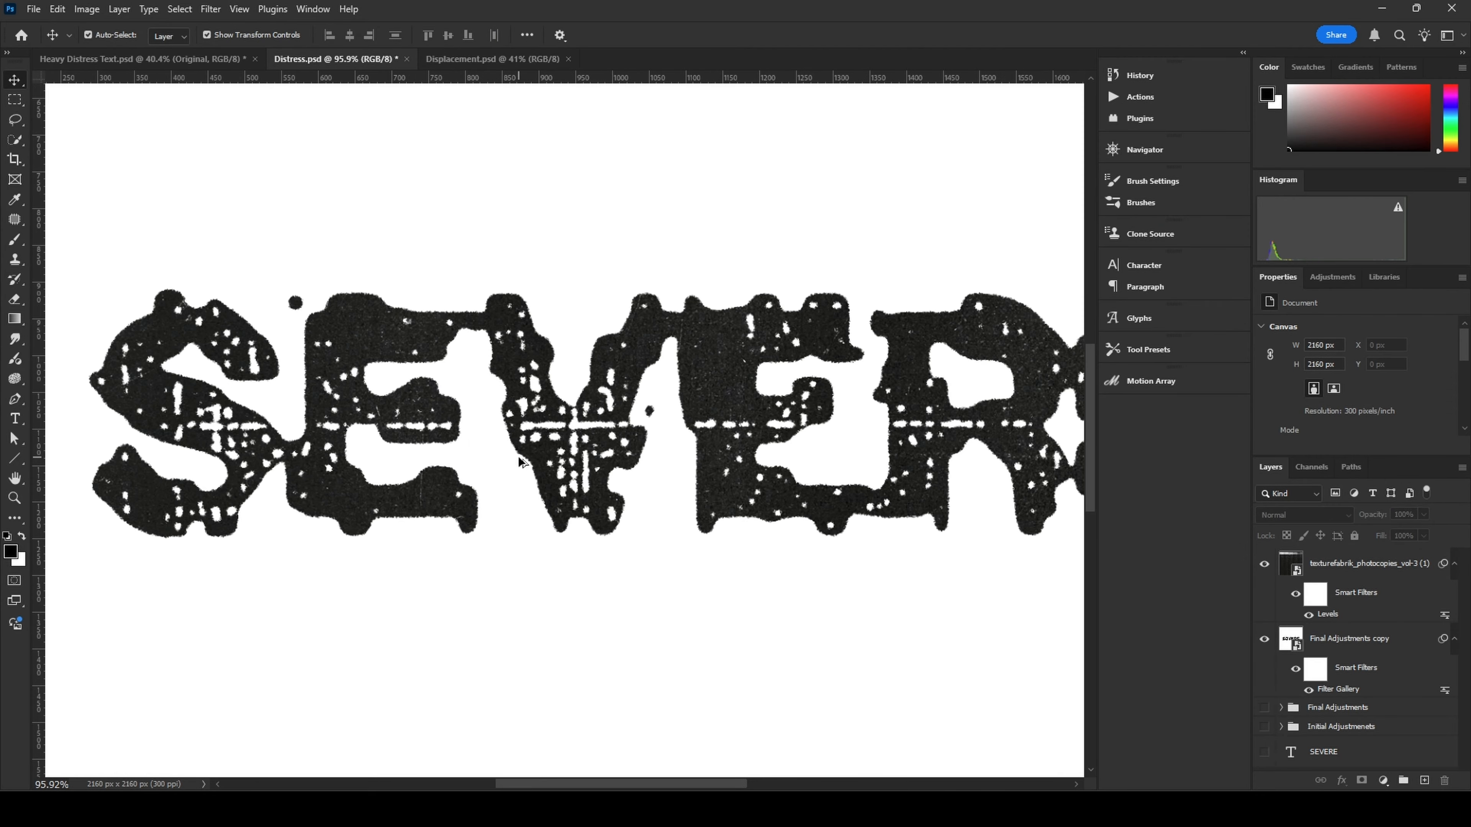
scroll(360, 369, down, 2)
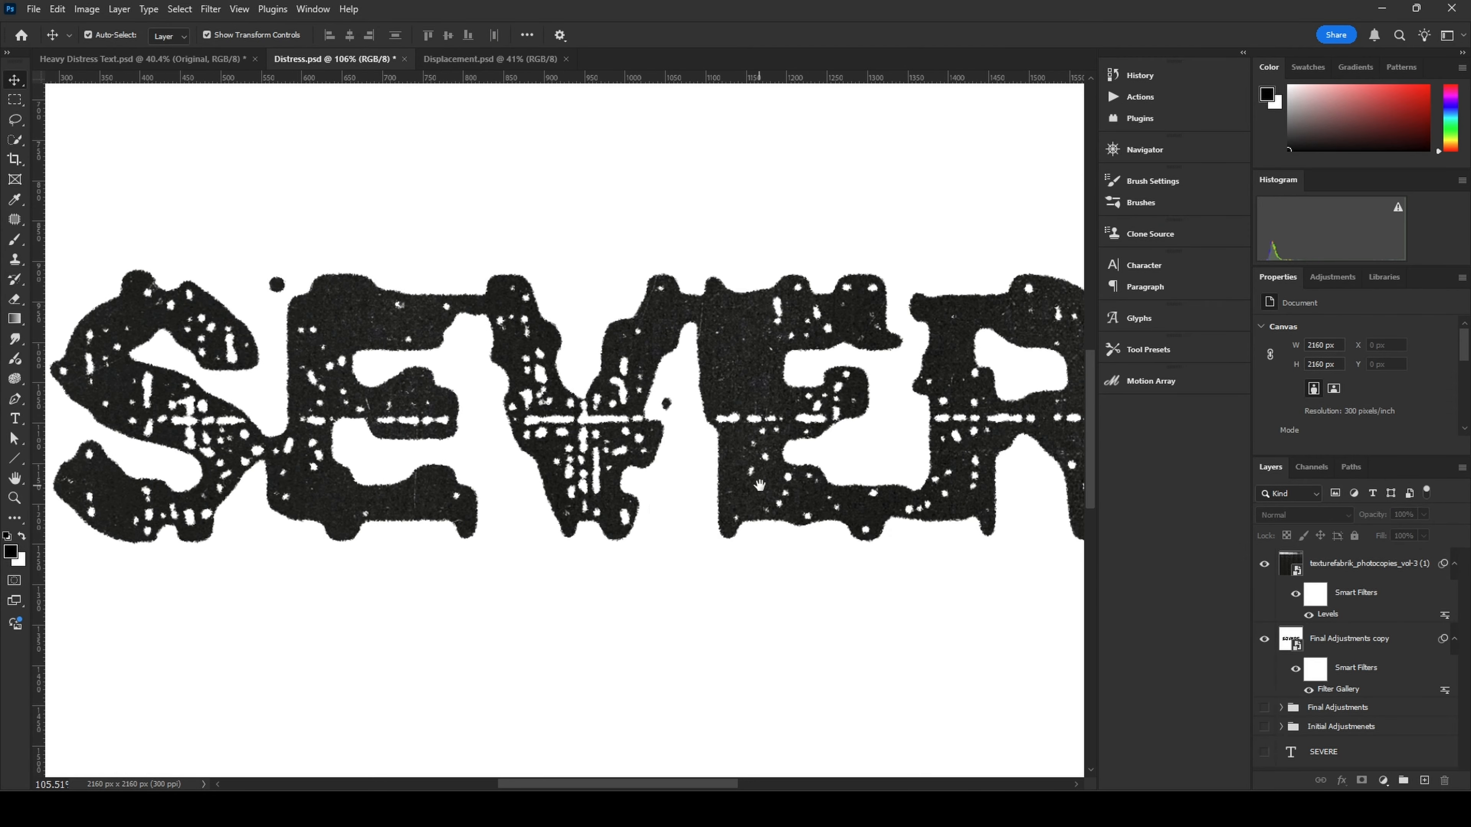
drag(758, 486, 457, 486)
drag(650, 463, 645, 461)
scroll(649, 455, down, 4)
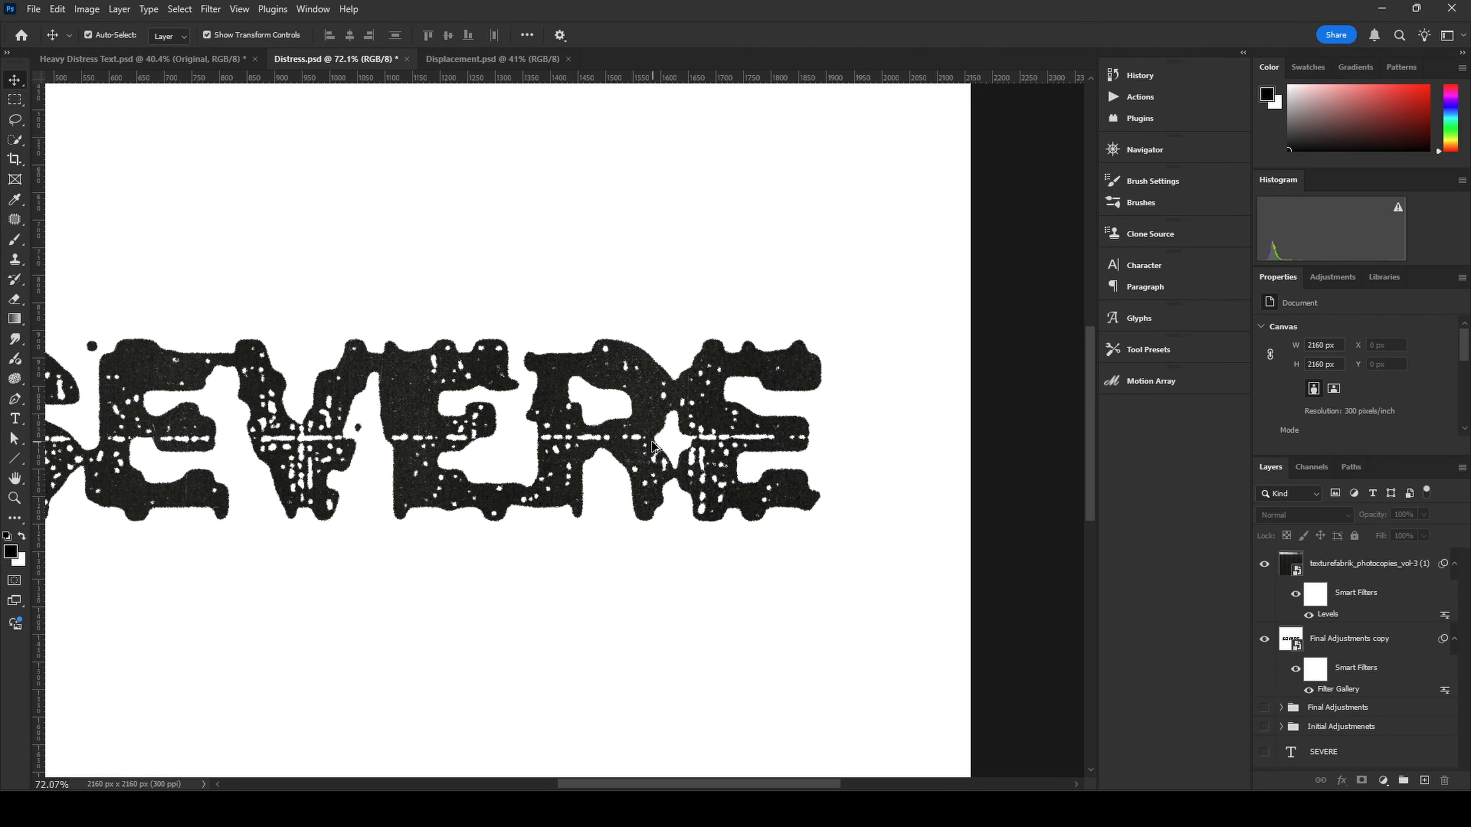
drag(446, 476, 591, 458)
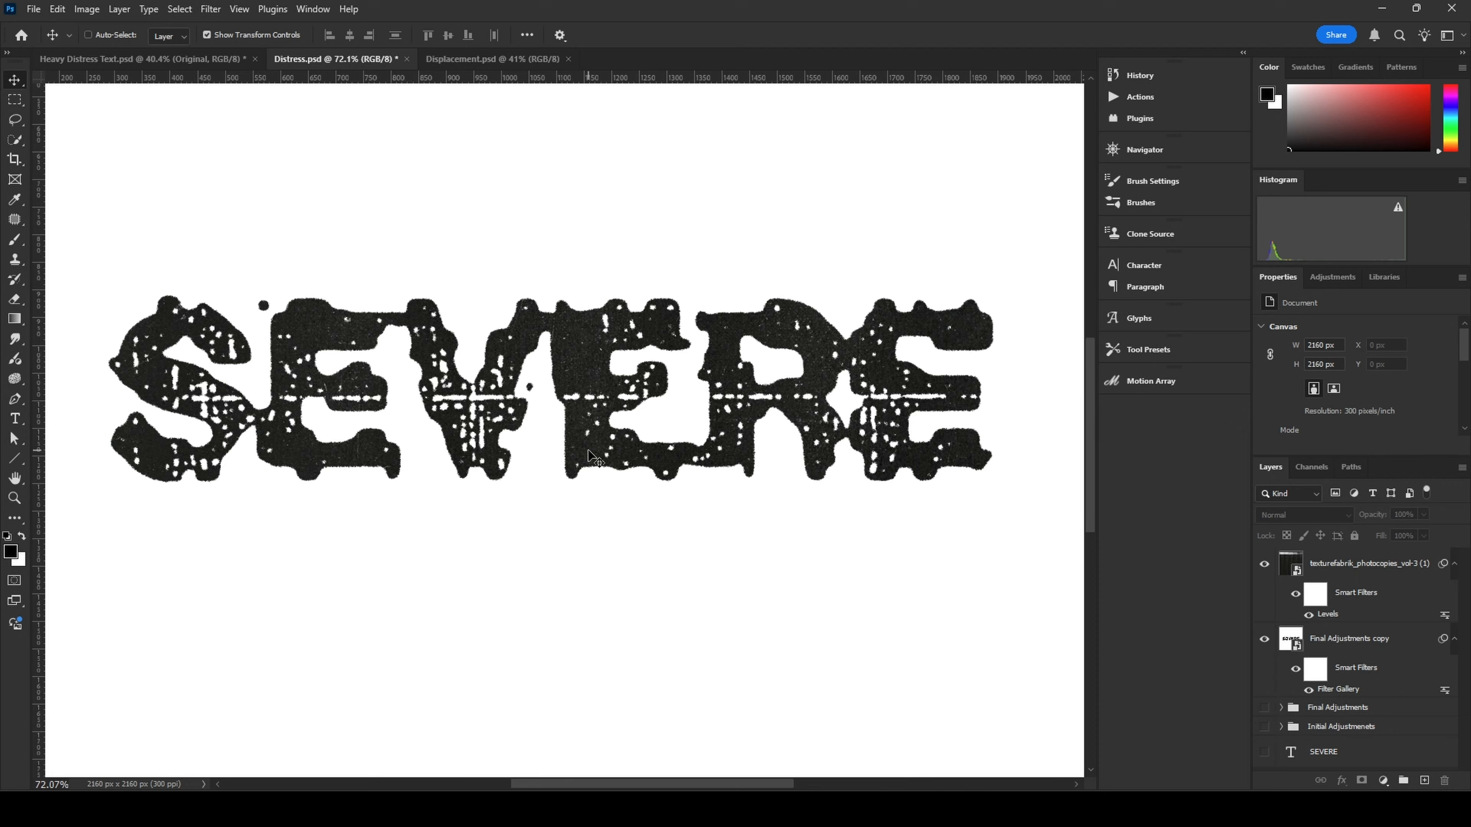
scroll(591, 458, down, 5)
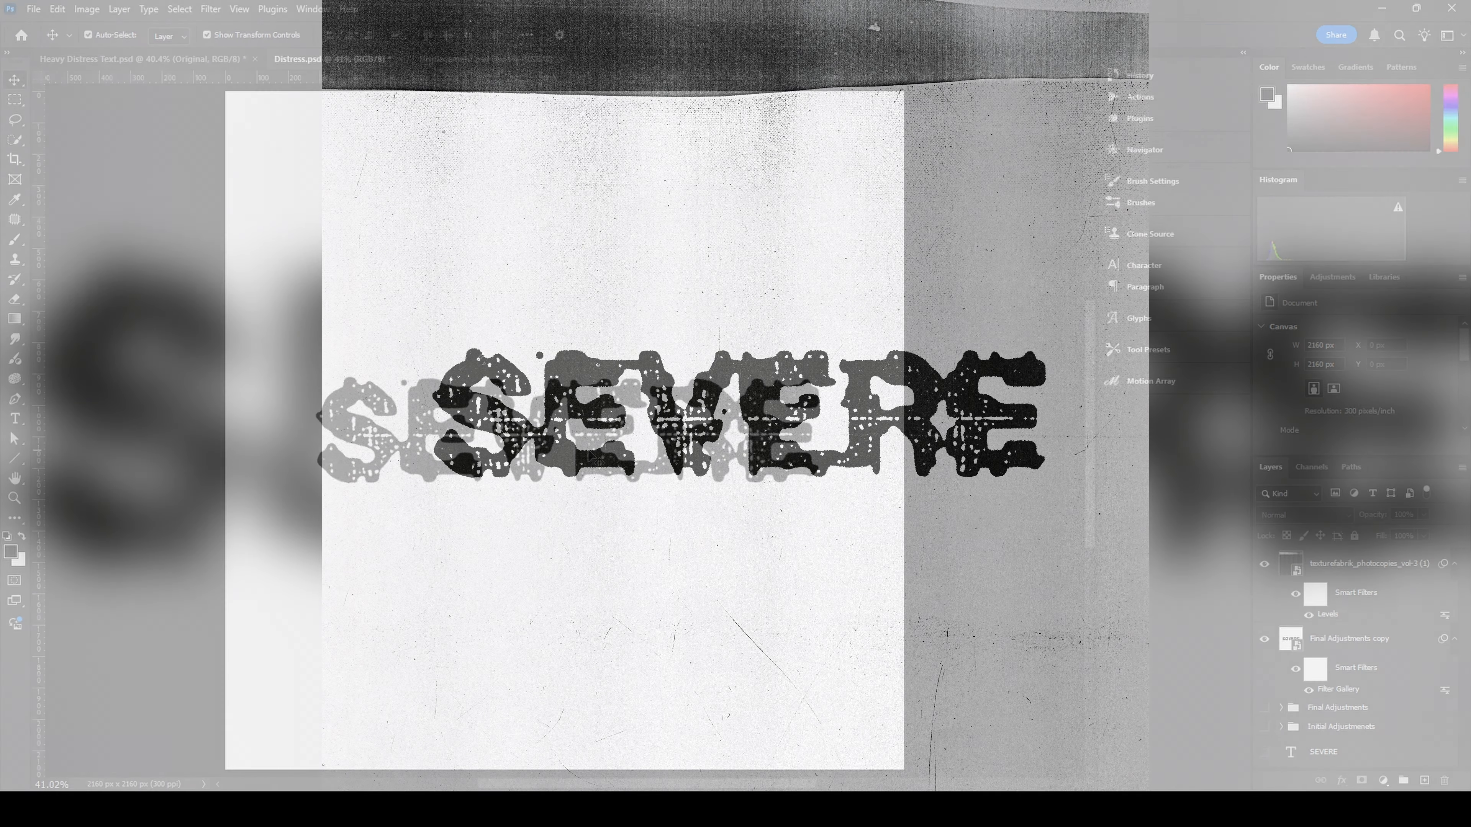